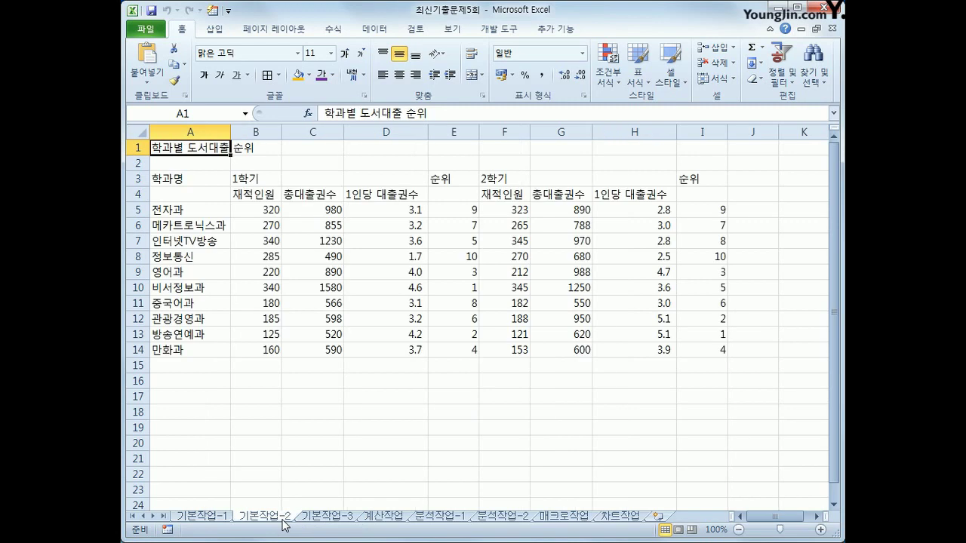
Merge and centre the title across A1:I1 and set its font to 휴먼고딕
left_click_drag(181, 155, 685, 147)
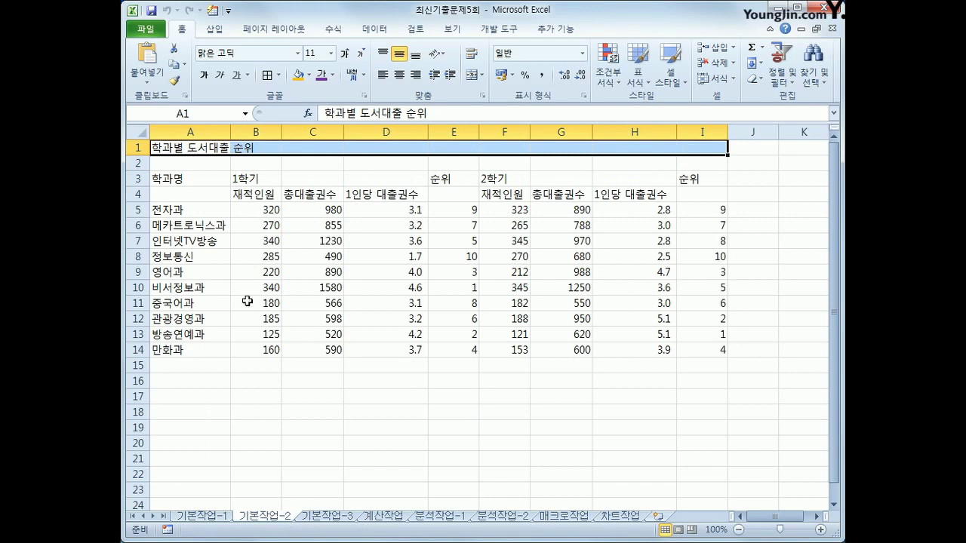
left_click(470, 76)
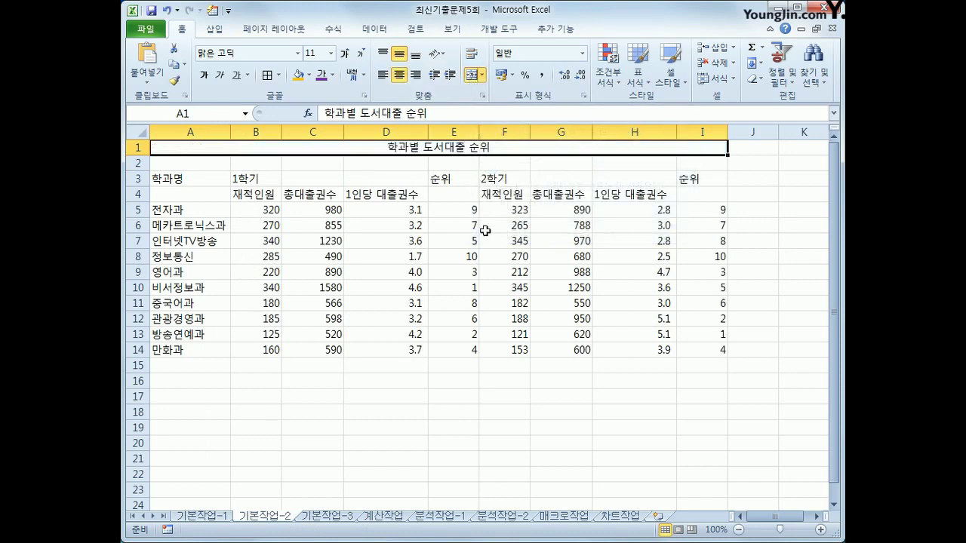
left_click(298, 54)
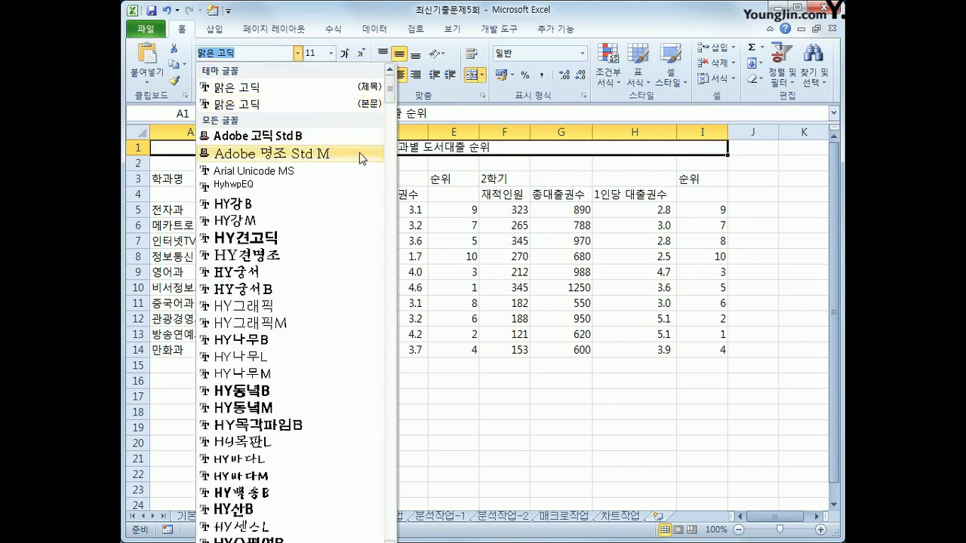
left_click_drag(390, 92, 403, 192)
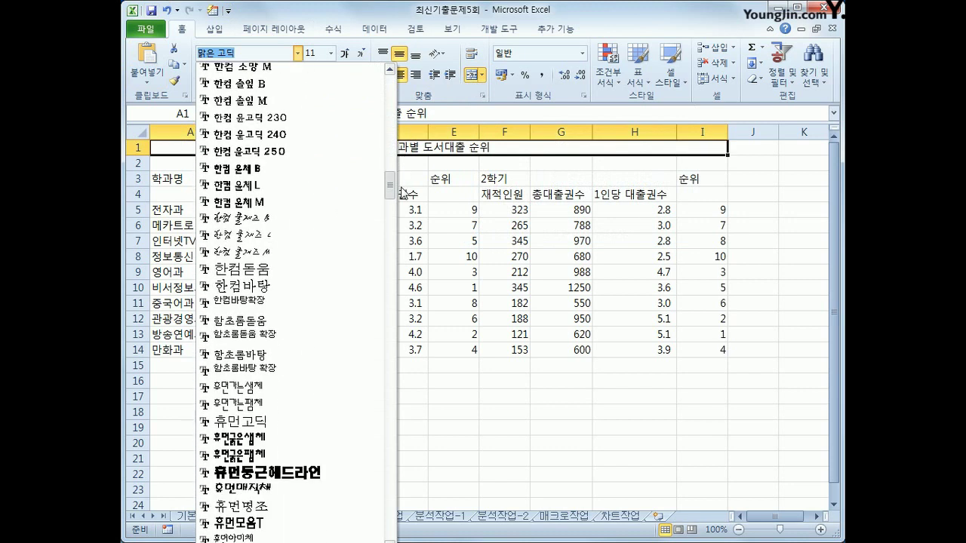
left_click(262, 429)
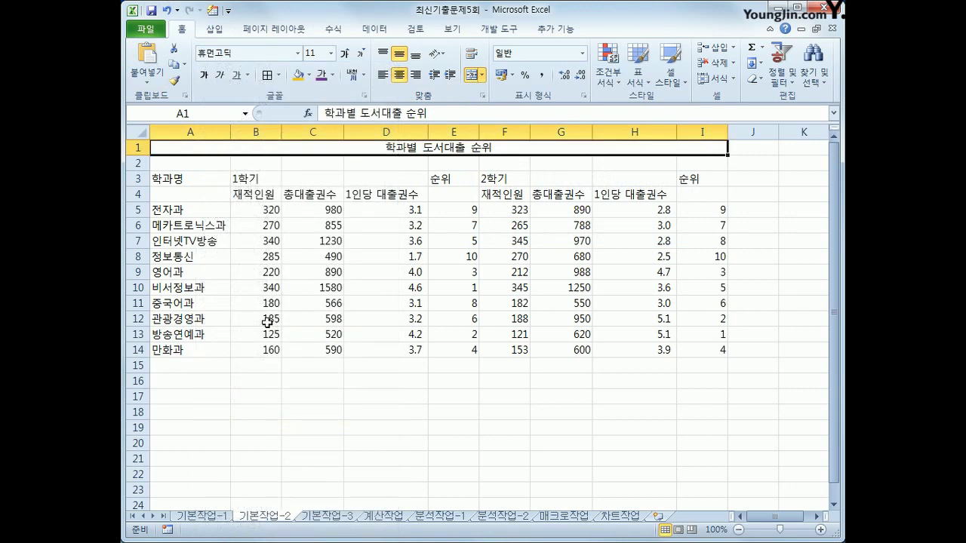
Increase the title's font size to 20
left_click(346, 58)
left_click(346, 57)
left_click(346, 58)
left_click(345, 58)
left_click(345, 57)
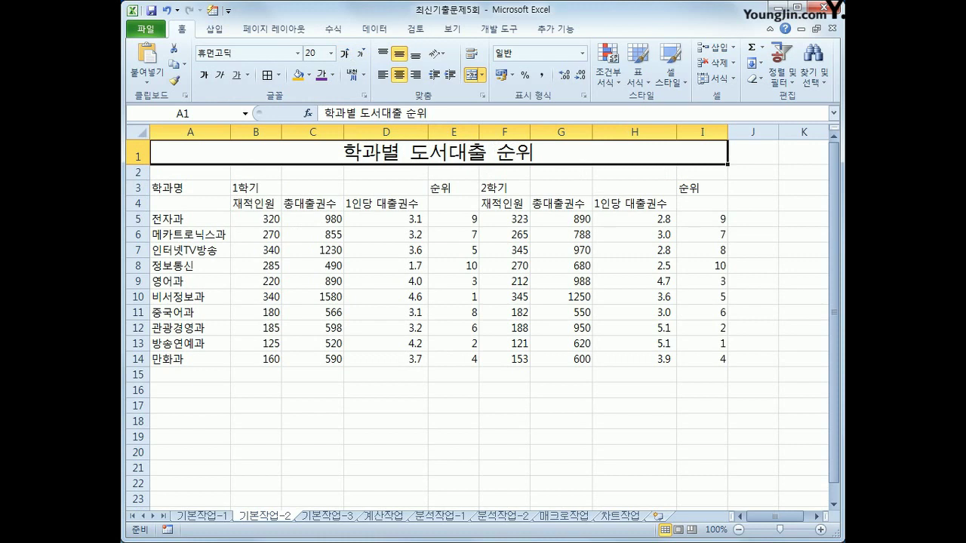
Merge and centre each of the header ranges A3:A4, B3:D3, E3:E4, F3:H3 and I3:I4
left_click_drag(194, 190, 198, 201)
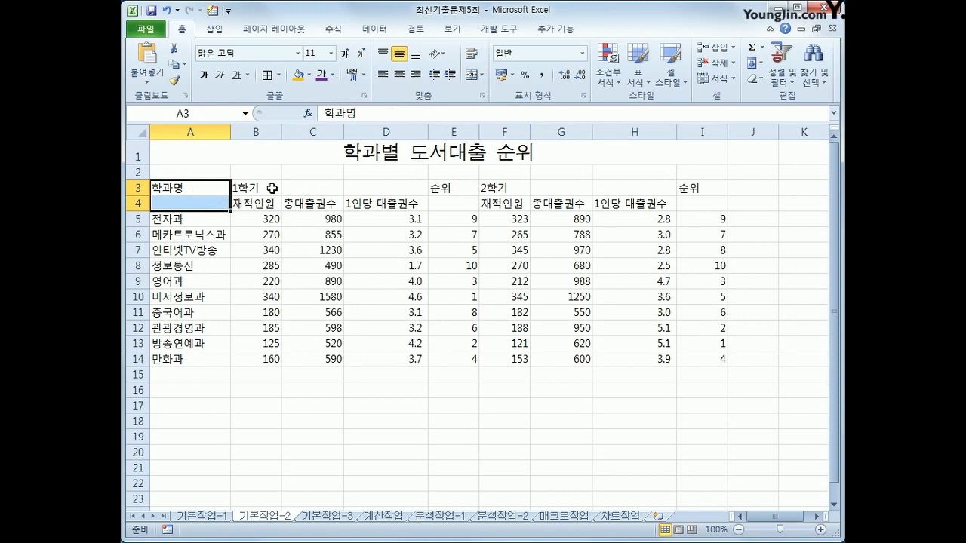
left_click_drag(273, 189, 350, 181)
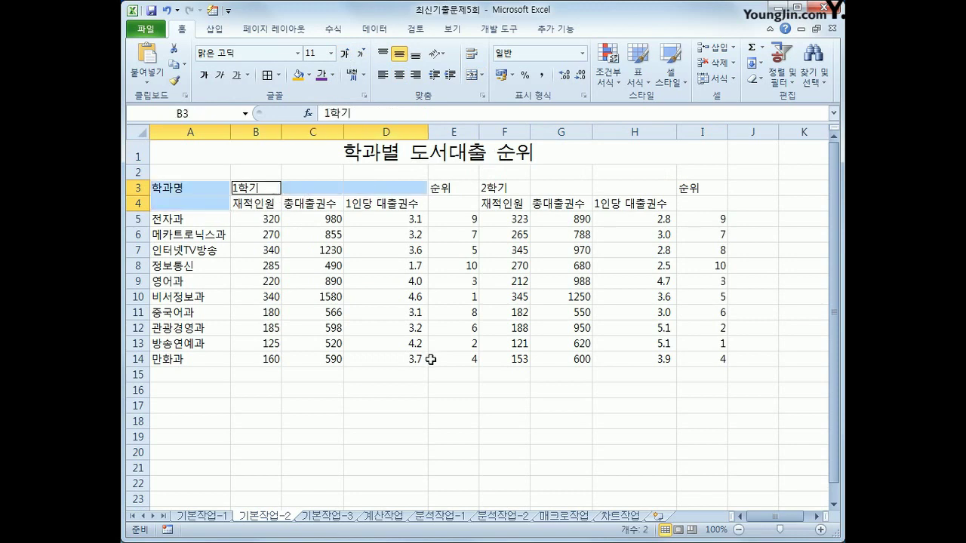
left_click_drag(466, 188, 465, 201)
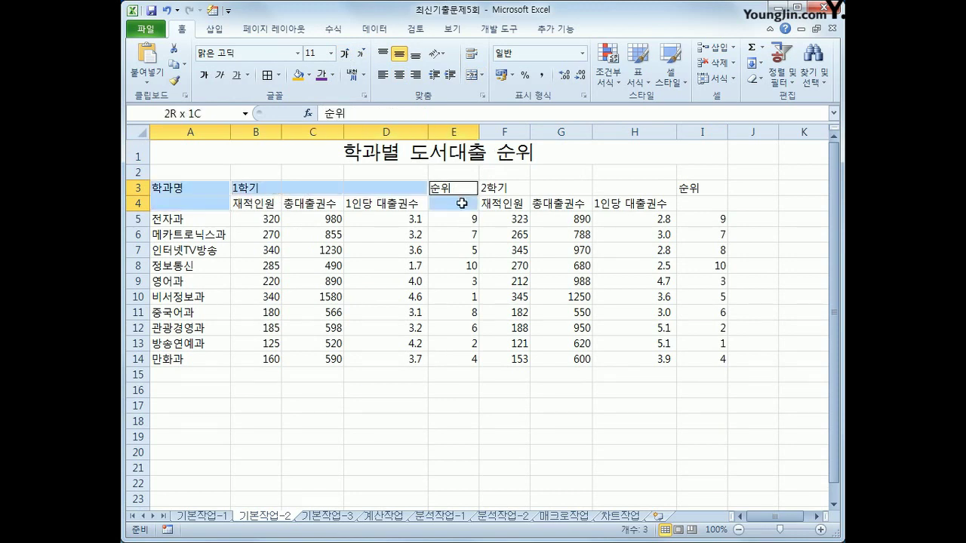
left_click(499, 188, "ctrl")
left_click_drag(499, 188, 603, 185)
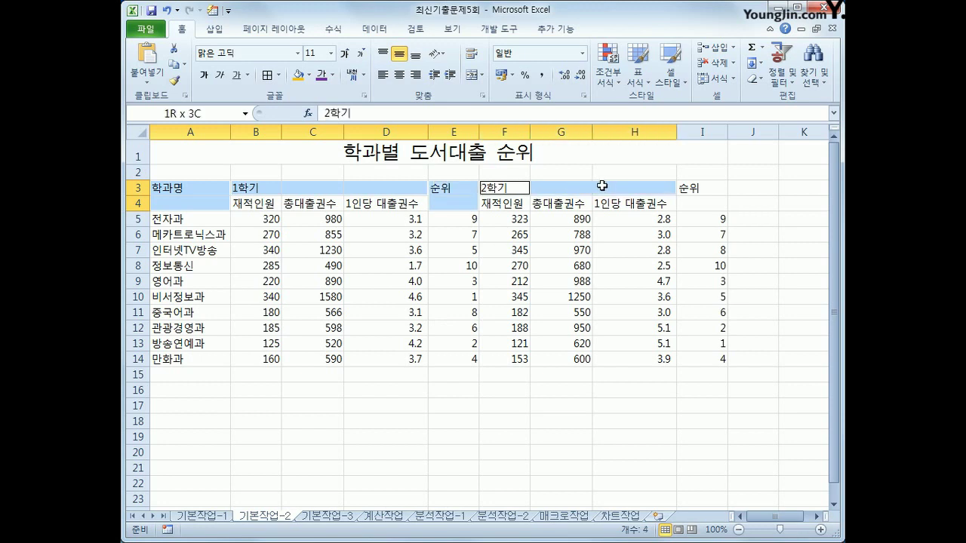
left_click_drag(711, 189, 710, 205)
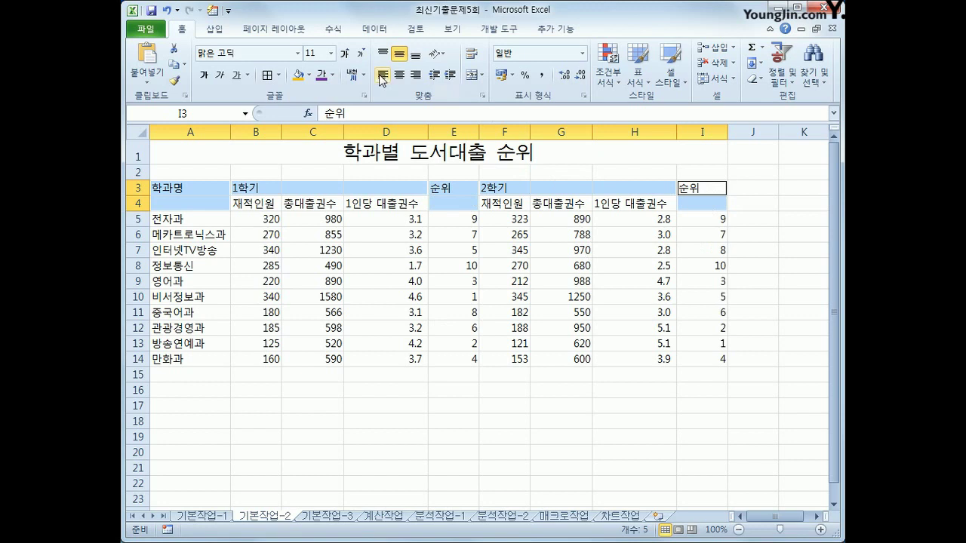
left_click(472, 75)
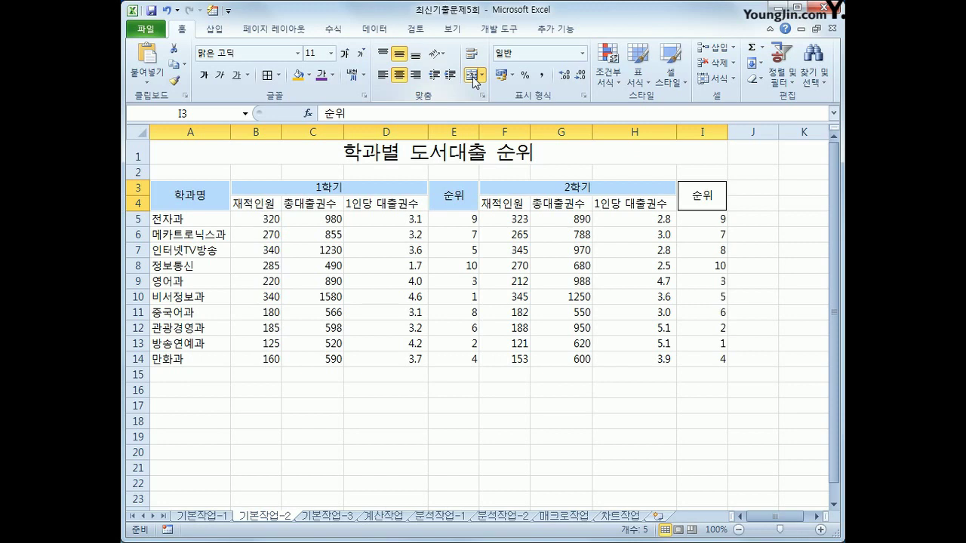
Apply the 강조색2 cell style to the header range A3:I4
left_click_drag(175, 194, 692, 196)
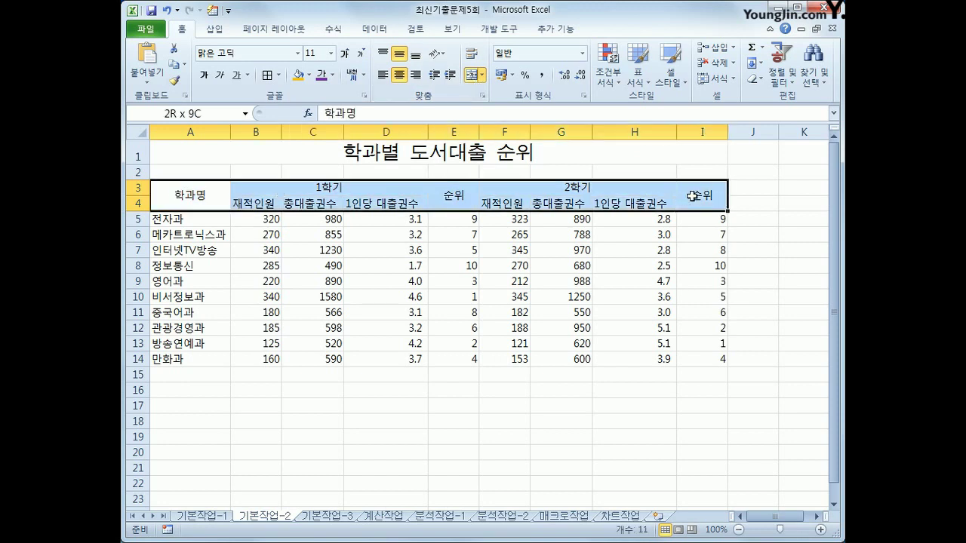
left_click_drag(692, 195, 692, 196)
left_click(672, 84)
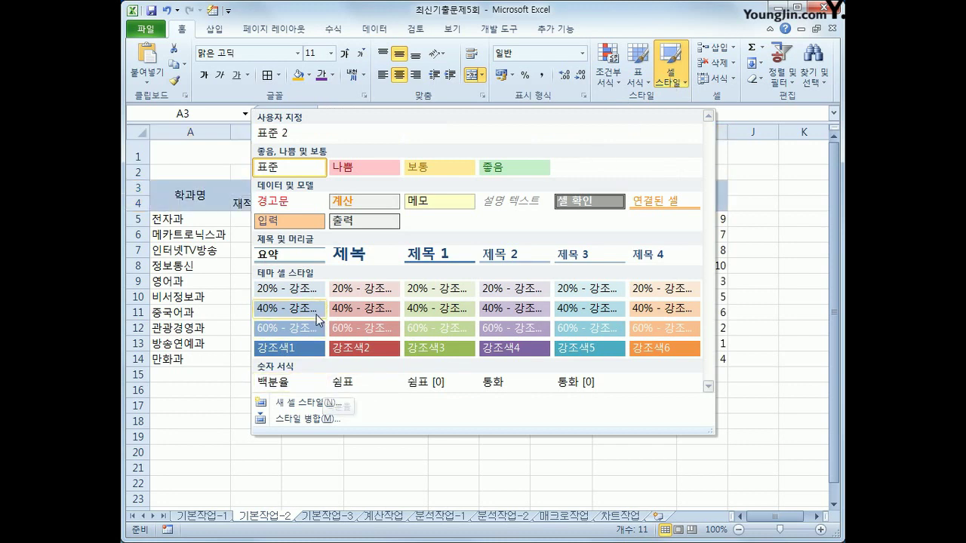
left_click(369, 352)
left_click(468, 471)
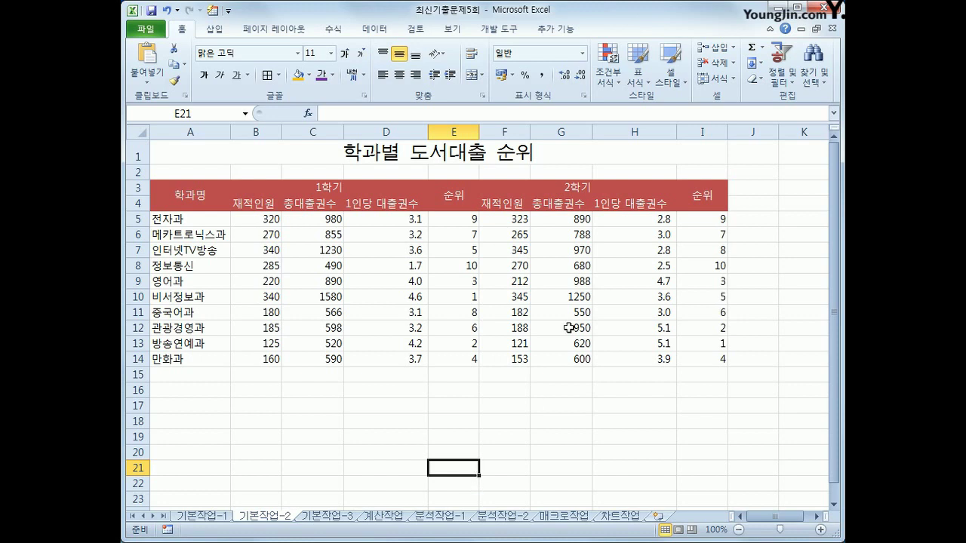
Give both 순위 columns, E5:E14 and I5:I14, the custom number format 0"위"
left_click(452, 216)
left_click_drag(451, 216, 451, 367)
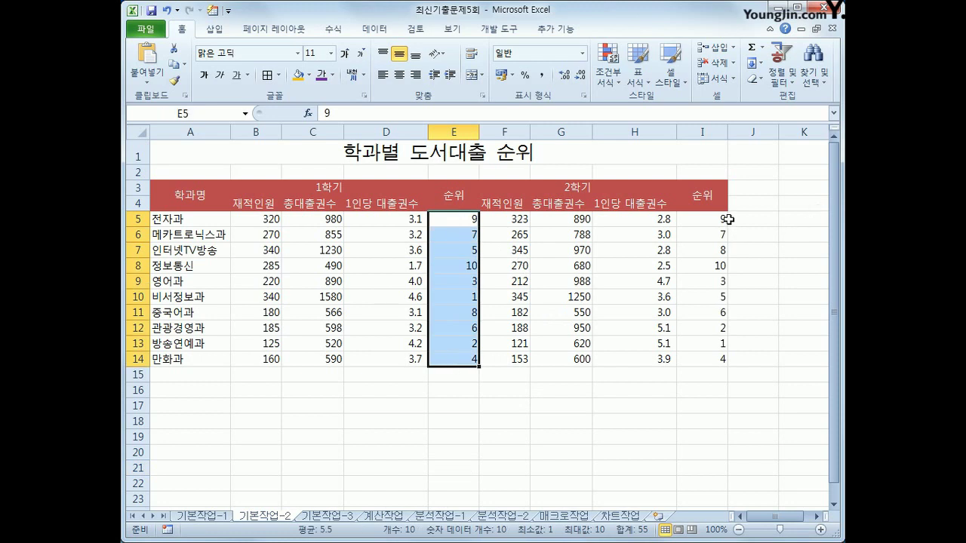
left_click_drag(724, 219, 717, 365)
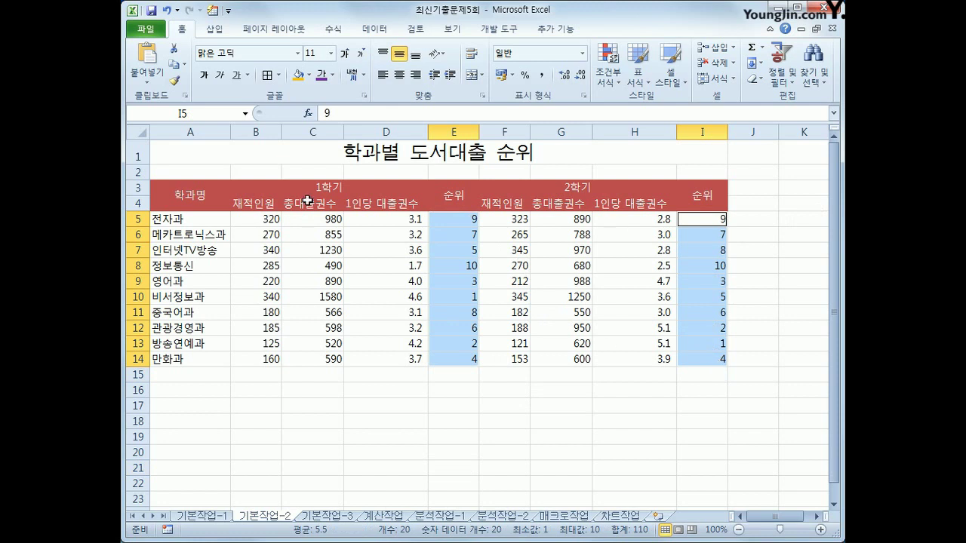
right_click(459, 274)
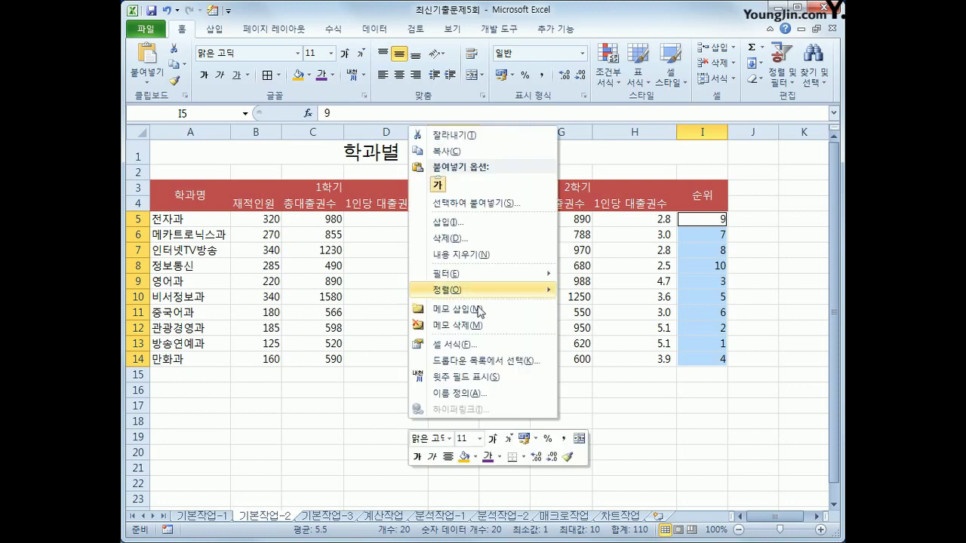
left_click(472, 345)
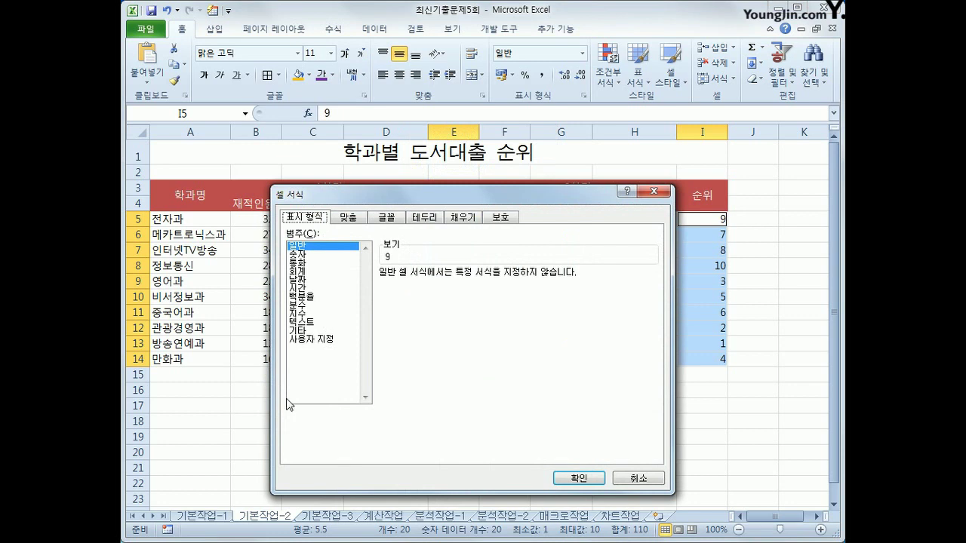
left_click(323, 341)
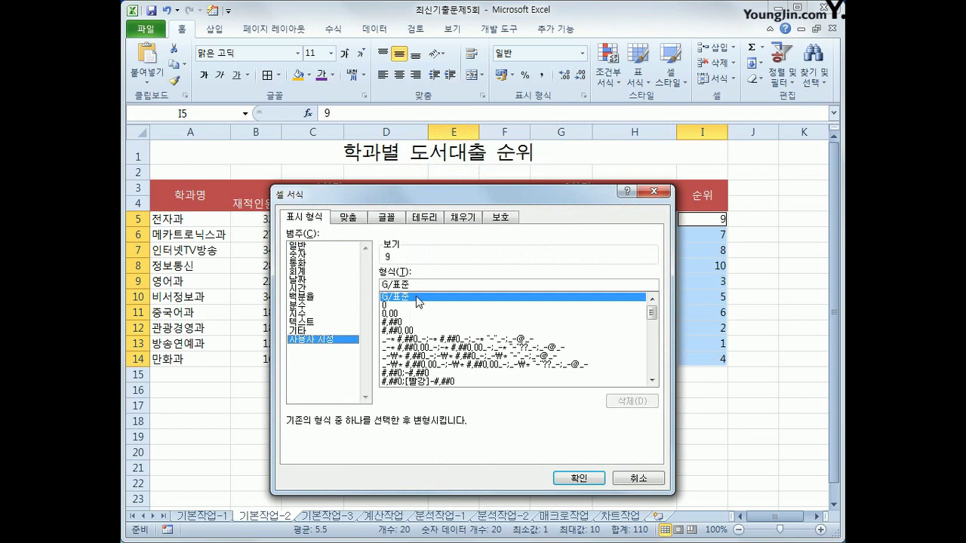
left_click_drag(419, 285, 358, 283)
type("0")
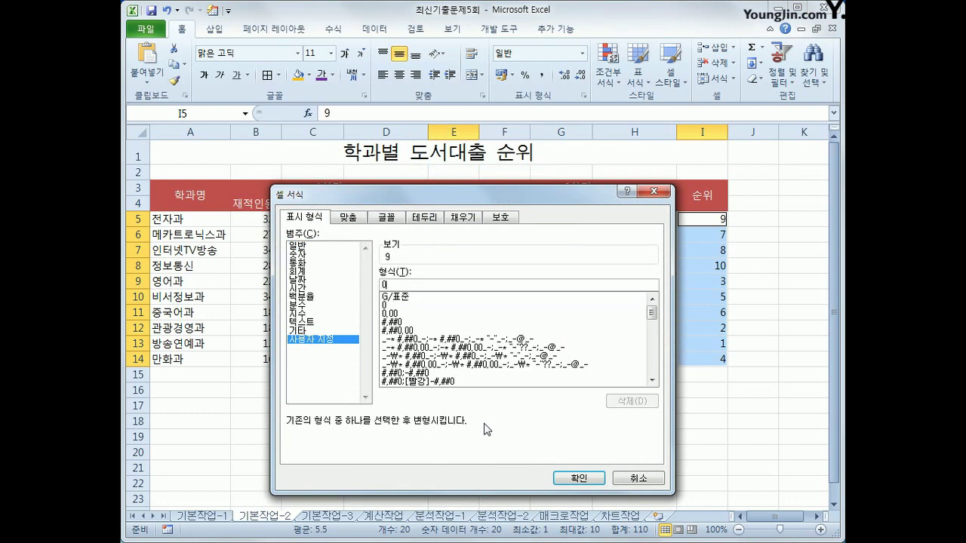
type("\"위\"")
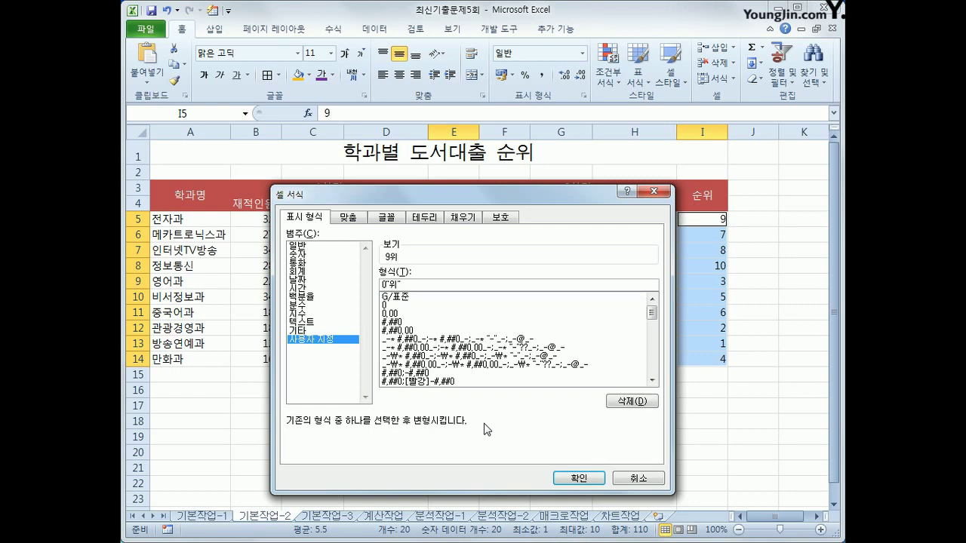
left_click(579, 478)
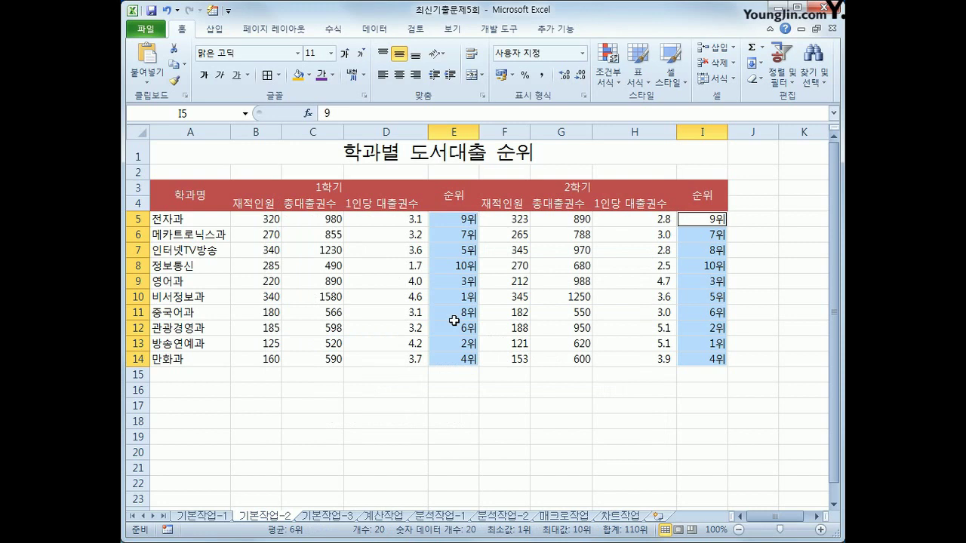
left_click(449, 224)
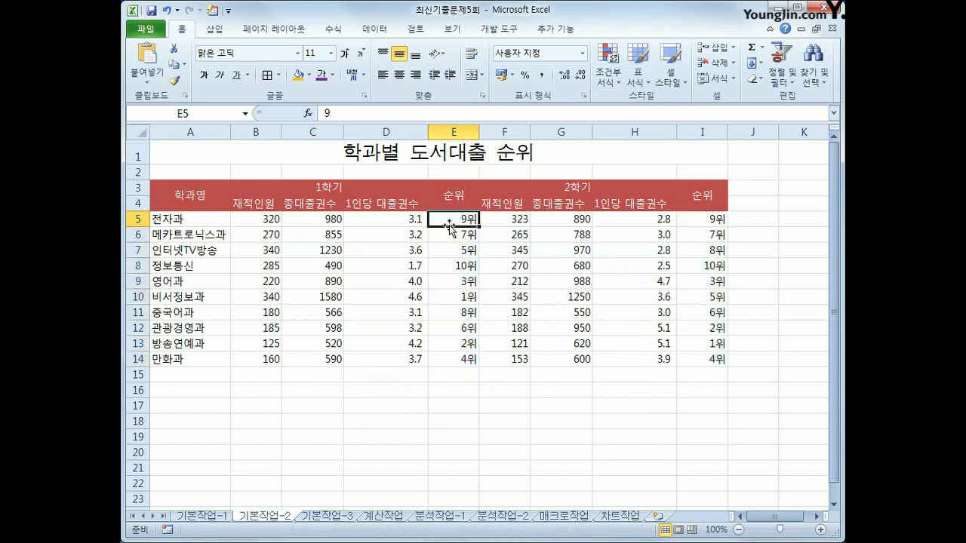
Add a comment reading "대학교 도서대출" to title cell A1, without the author name, and keep it always shown
left_click(435, 145)
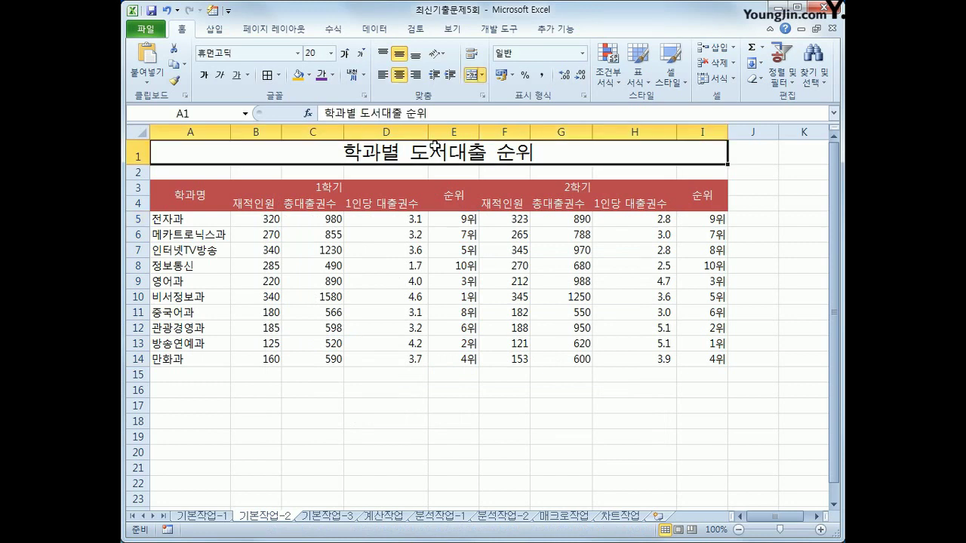
right_click(435, 147)
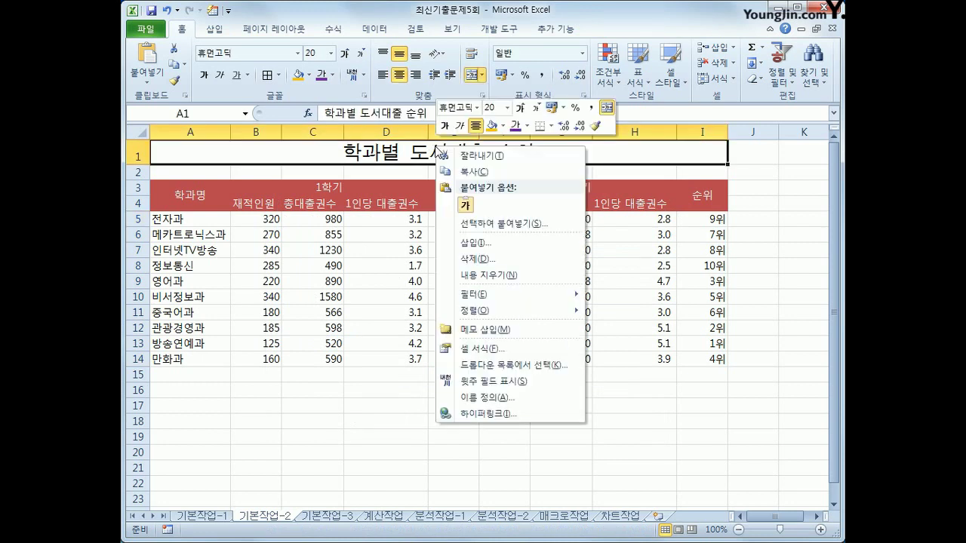
left_click(502, 330)
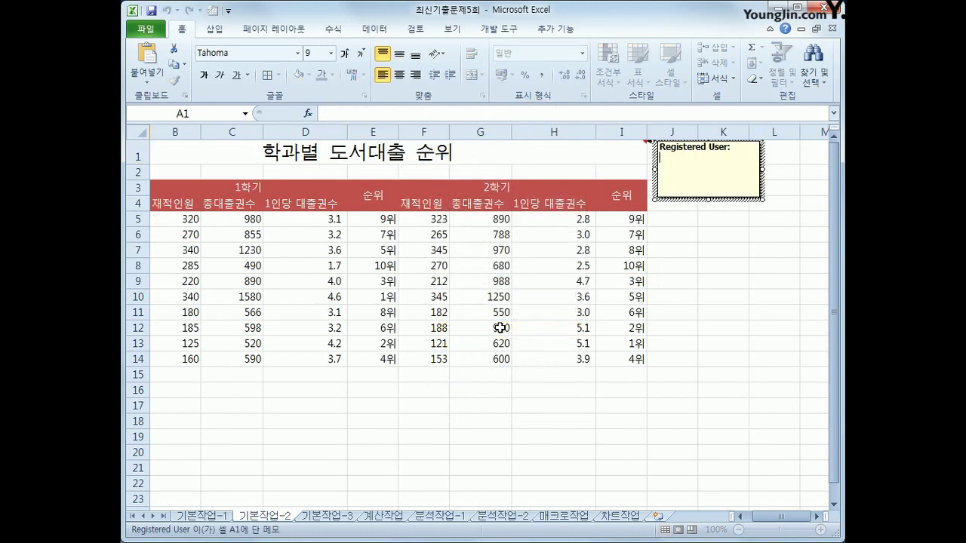
key("ctrl+a")
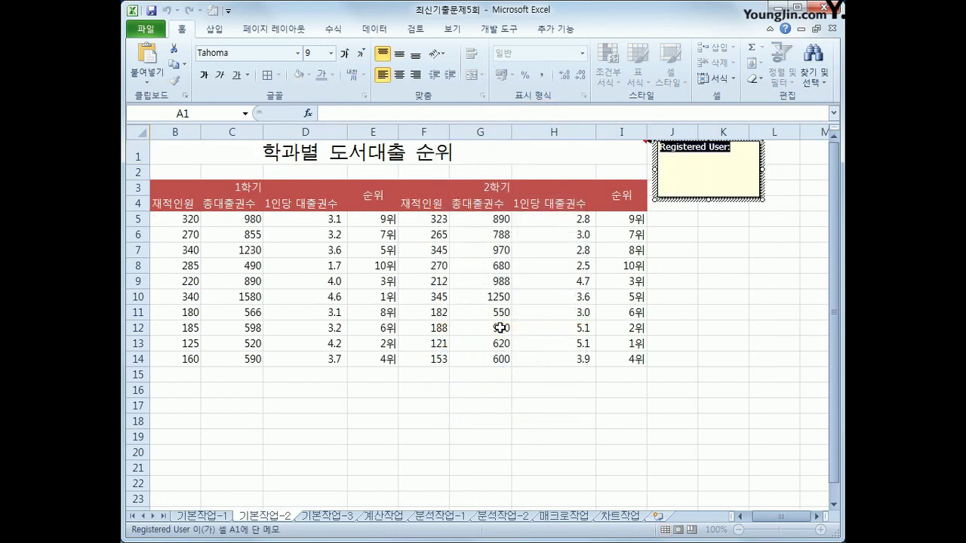
key("Delete")
type("대학교 도서대출")
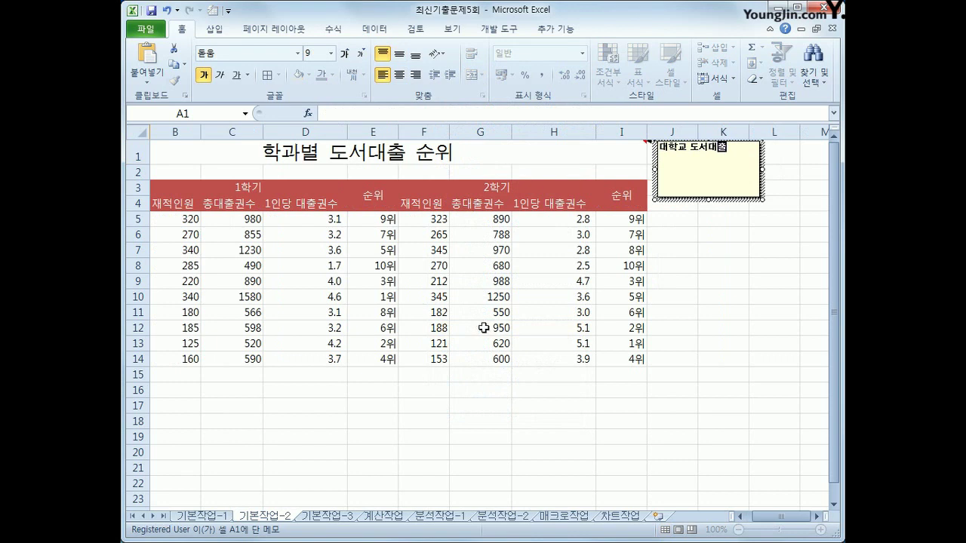
left_click(443, 156)
right_click(444, 156)
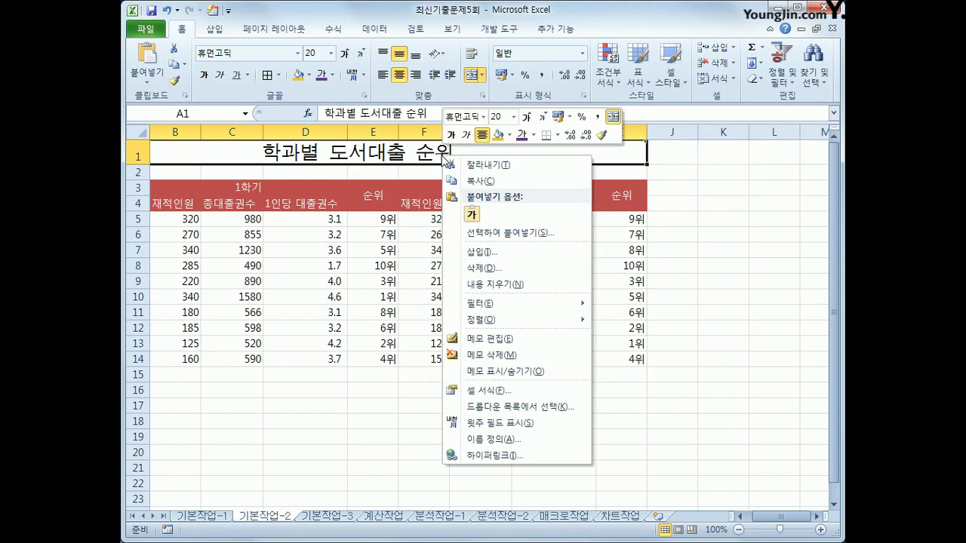
left_click(517, 372)
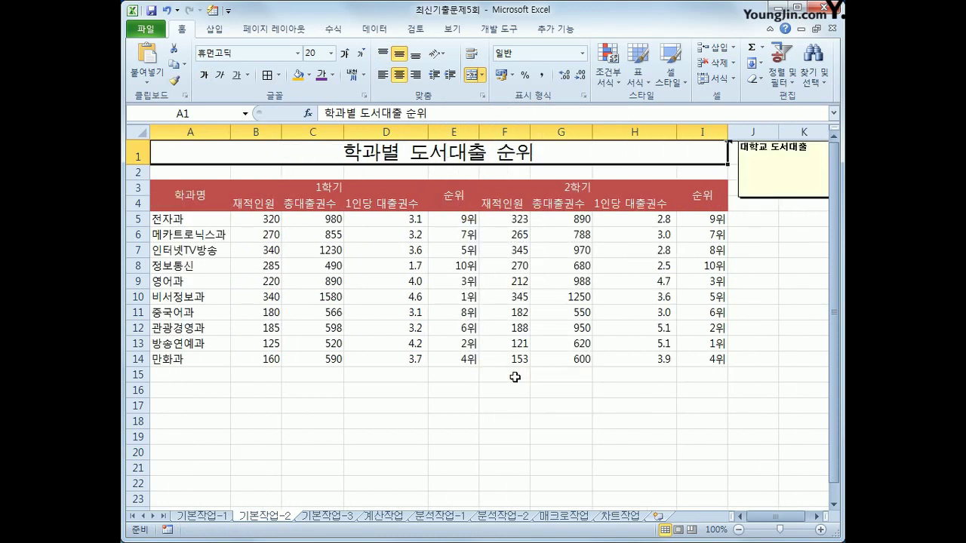
Turn on automatic sizing (자동 크기) for the comment attached to title cell A1
left_click(736, 167)
key("shift+F10")
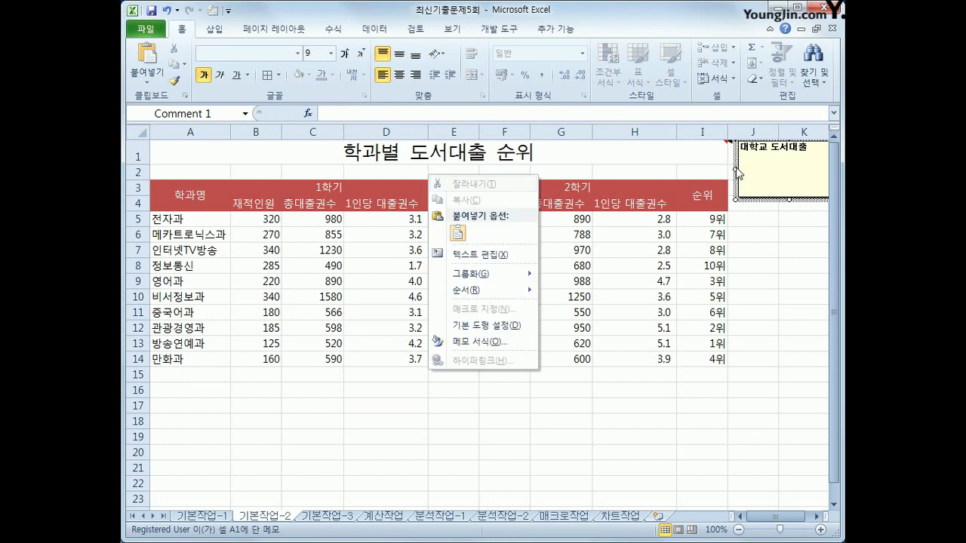
left_click(458, 341)
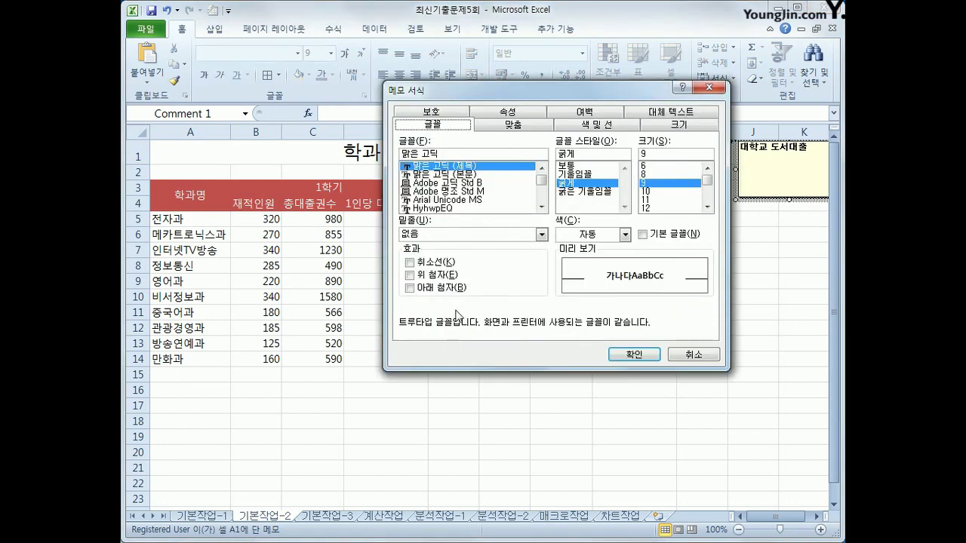
left_click(521, 126)
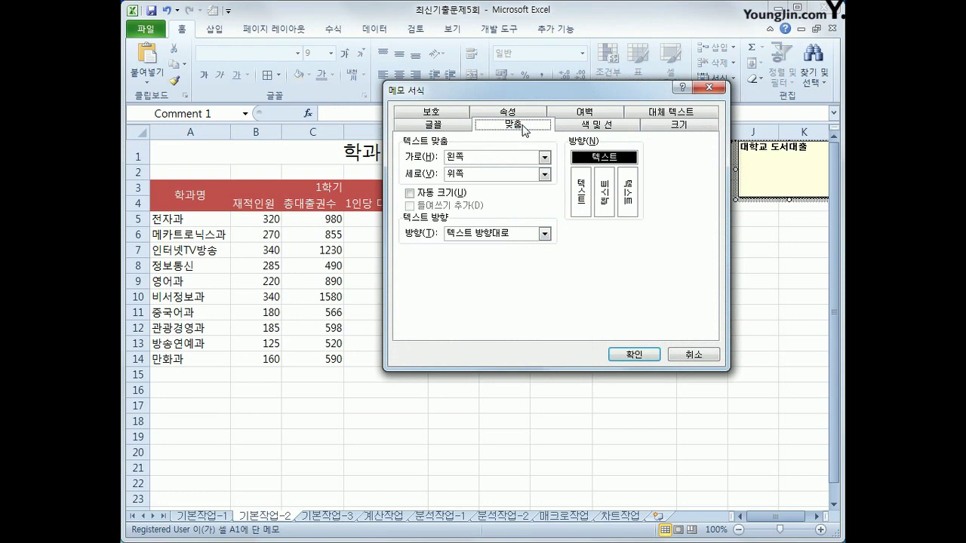
left_click(455, 192)
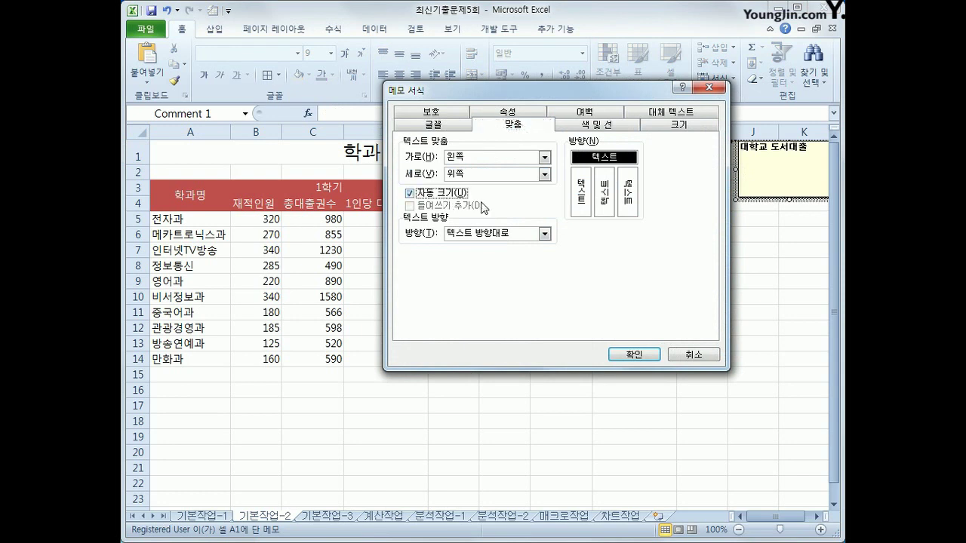
left_click(623, 354)
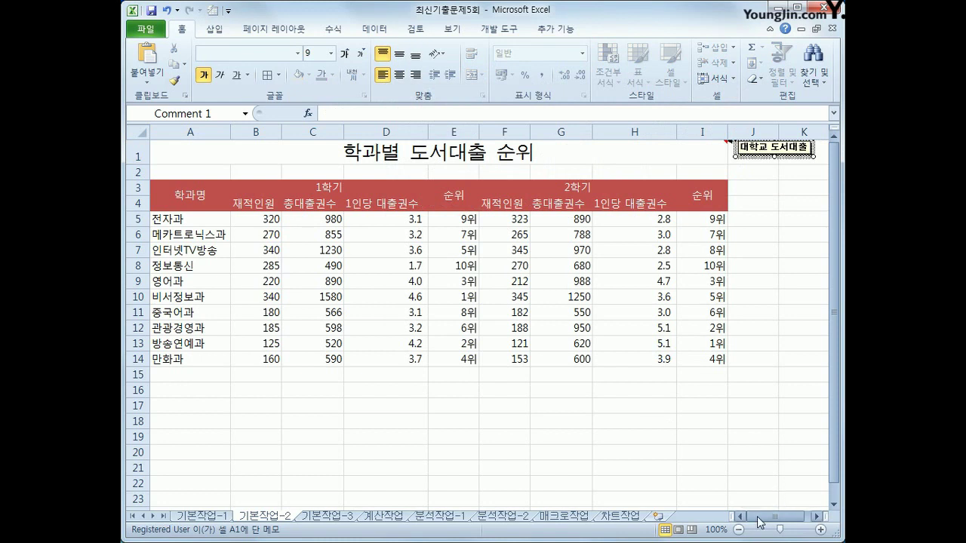
Apply all borders (모든 테두리) plus a thick box border (굵은 상자 테두리) to the table range A3:I14
left_click(638, 484)
left_click_drag(190, 188, 709, 360)
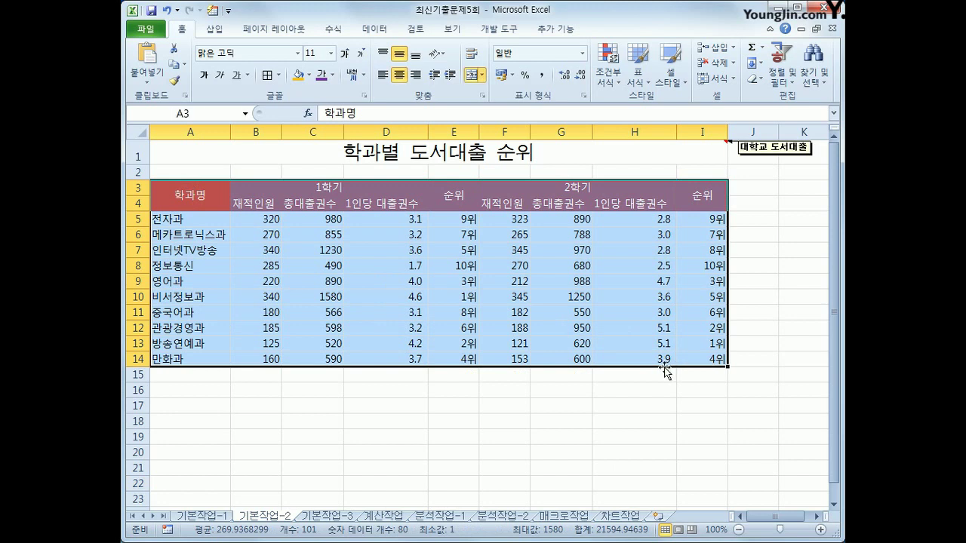
left_click(279, 75)
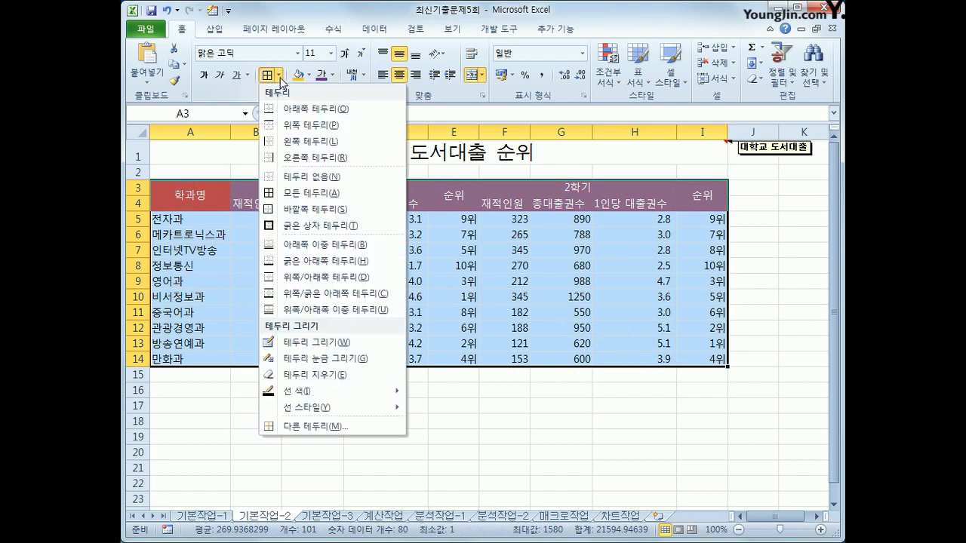
left_click(311, 193)
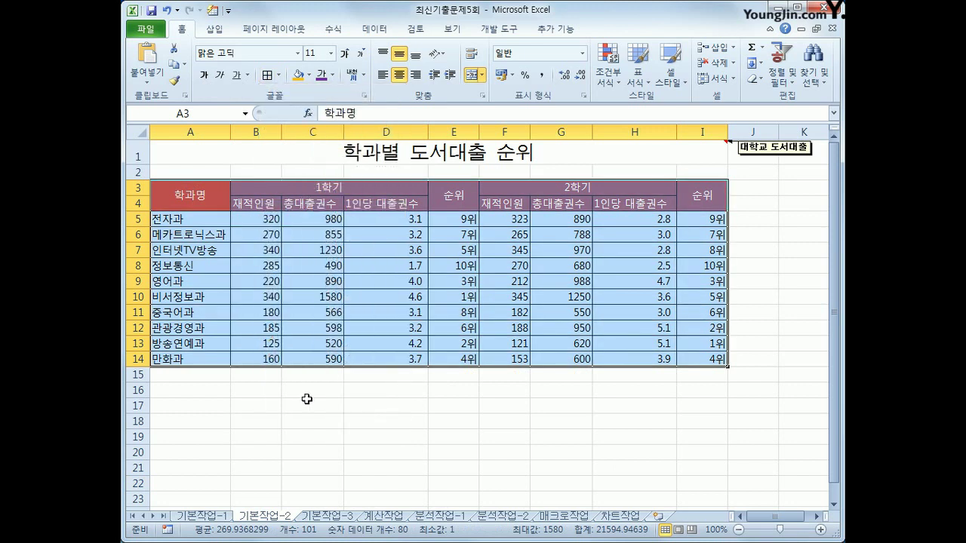
left_click(280, 75)
left_click(299, 231)
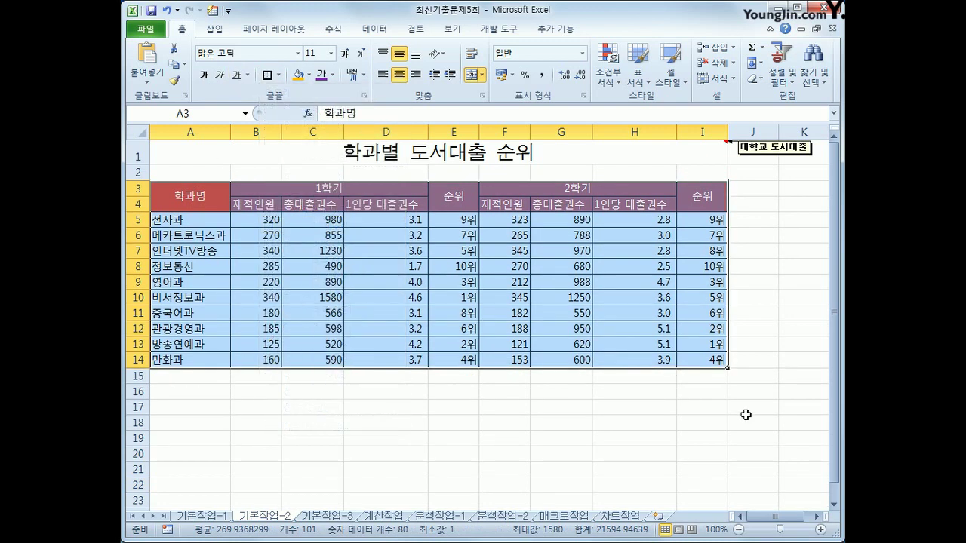
left_click(777, 442)
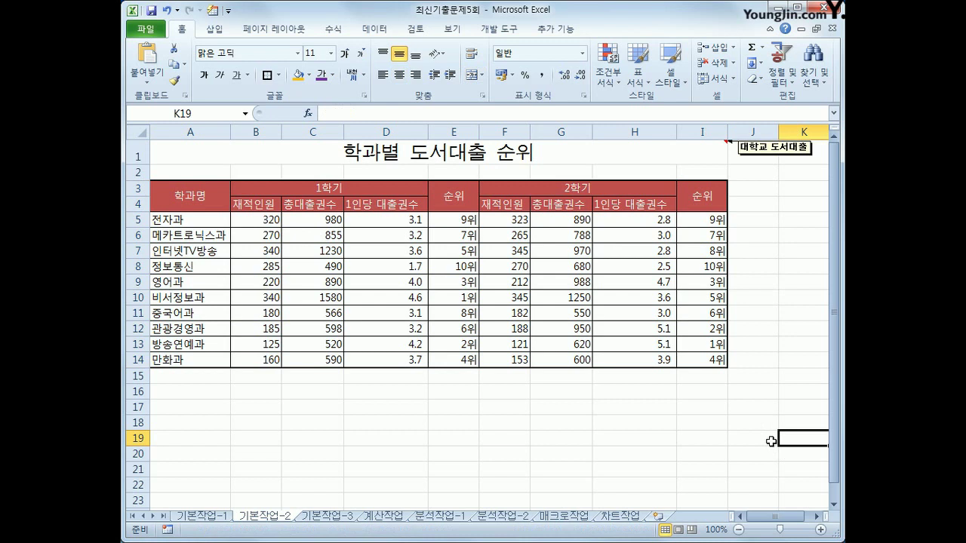
On sheet 기본작업-3, start a new formula-based conditional formatting rule for the data range A4:J15
left_click(347, 518)
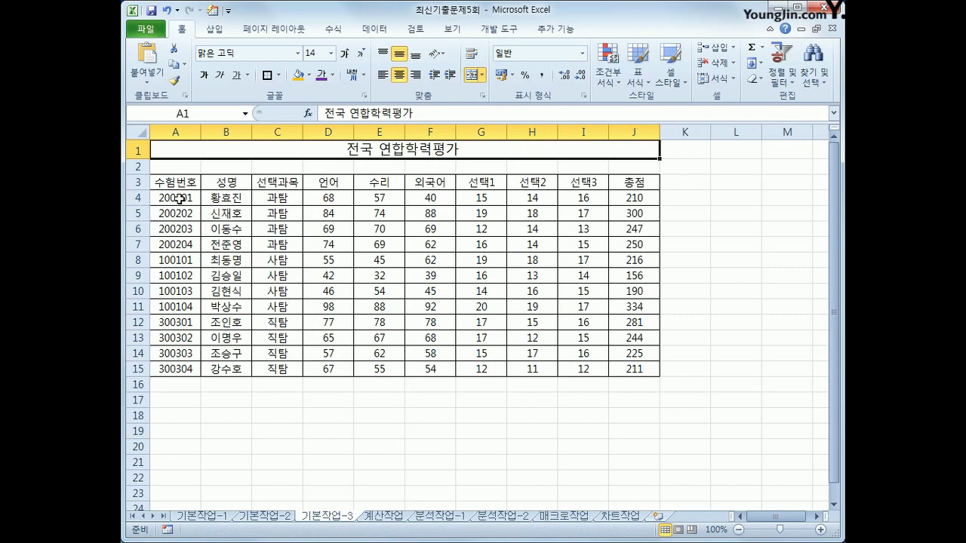
left_click_drag(179, 198, 624, 368)
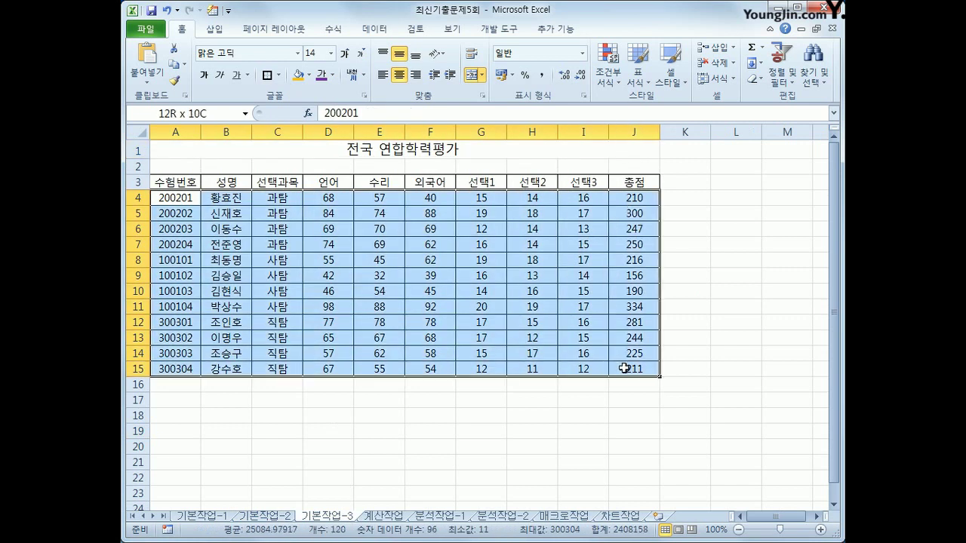
left_click_drag(624, 368, 624, 369)
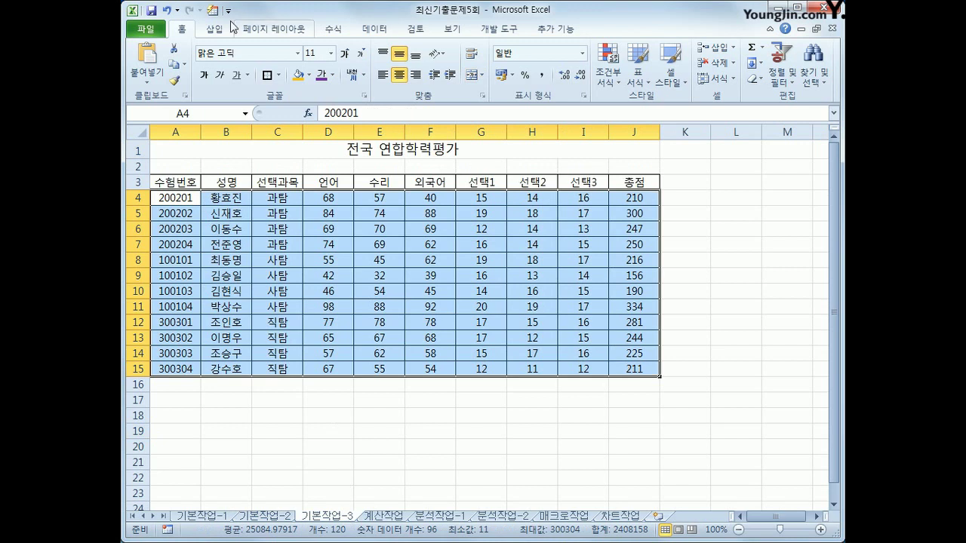
left_click(608, 75)
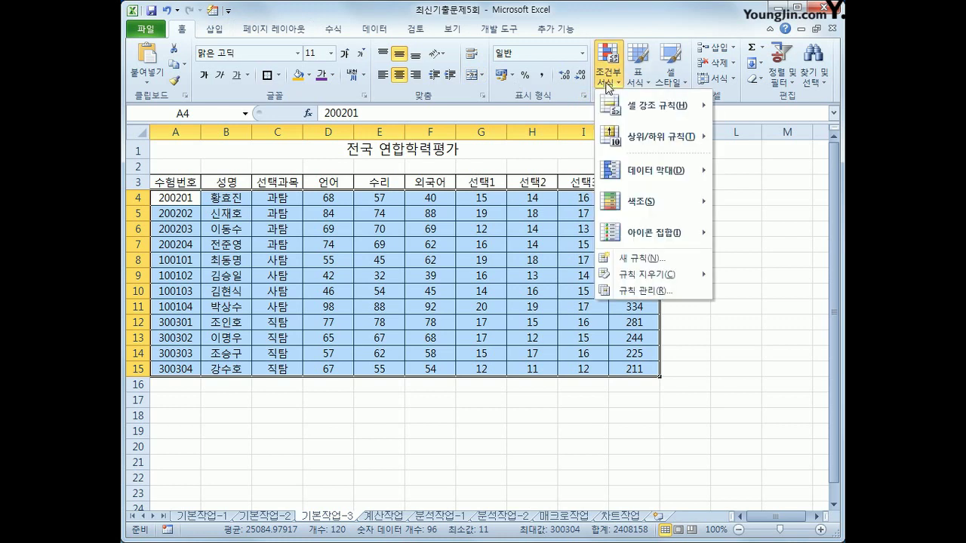
left_click(645, 259)
left_click(530, 199)
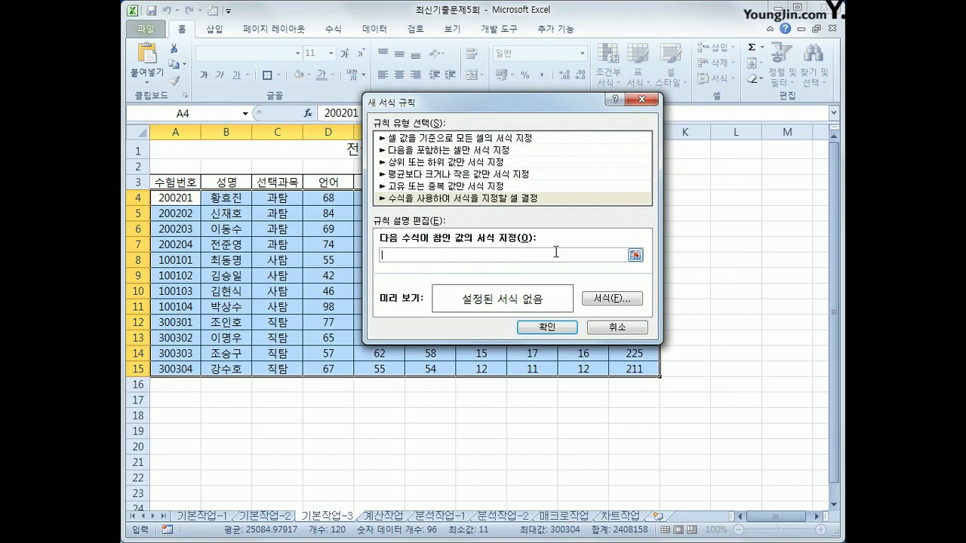
Enter =$D4<=$E4 as the rule's condition, comparing the 언어 and 수리 scores with column-locked references
type("=")
left_click_drag(372, 103, 456, 225)
left_click(351, 200)
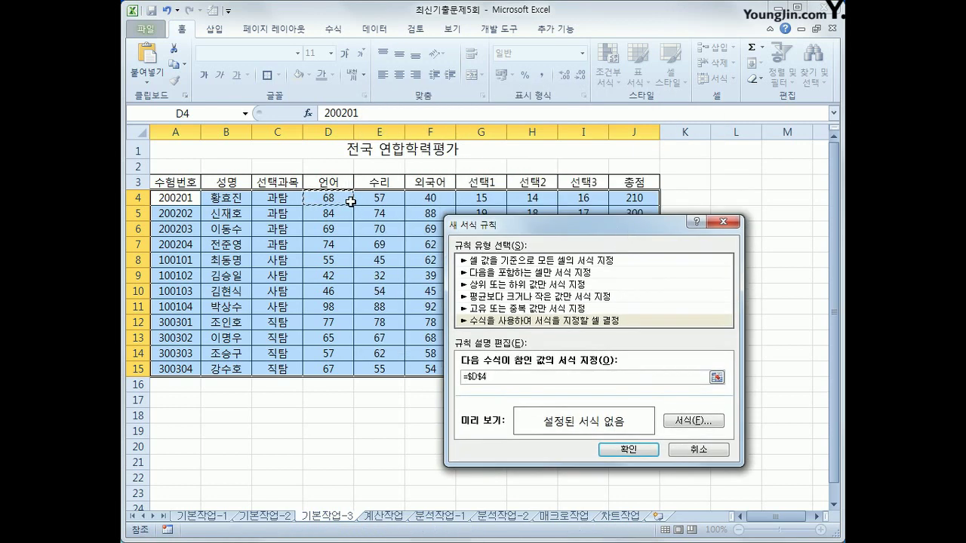
key("F4")
key("F4")
type("<=")
left_click(375, 196)
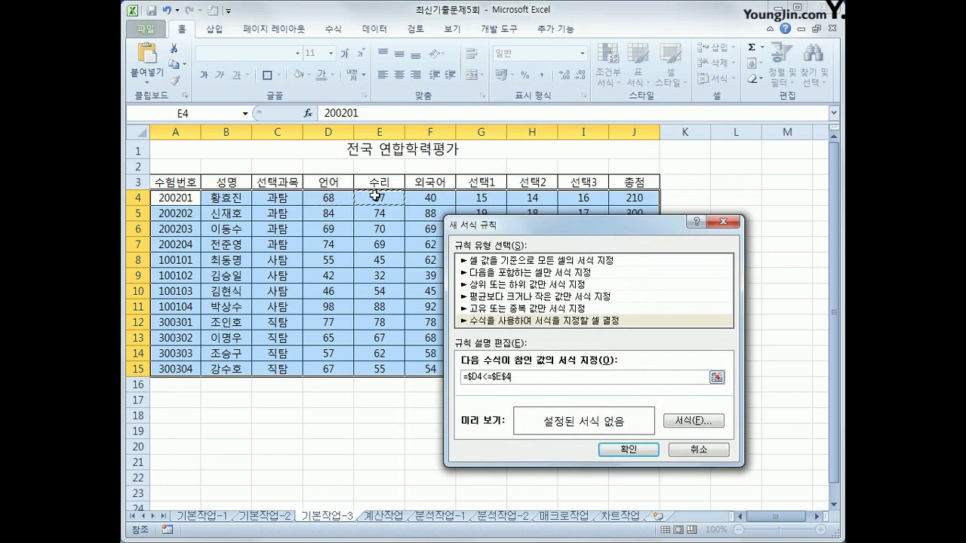
key("F4")
key("F4")
Set the rule's font colour to the standard blue and apply the conditional formatting
left_click(710, 427)
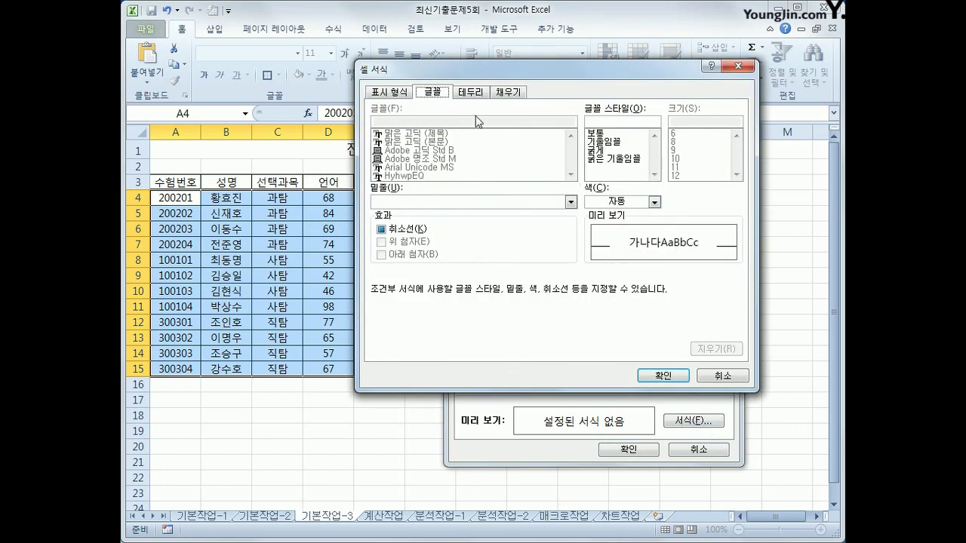
left_click(655, 203)
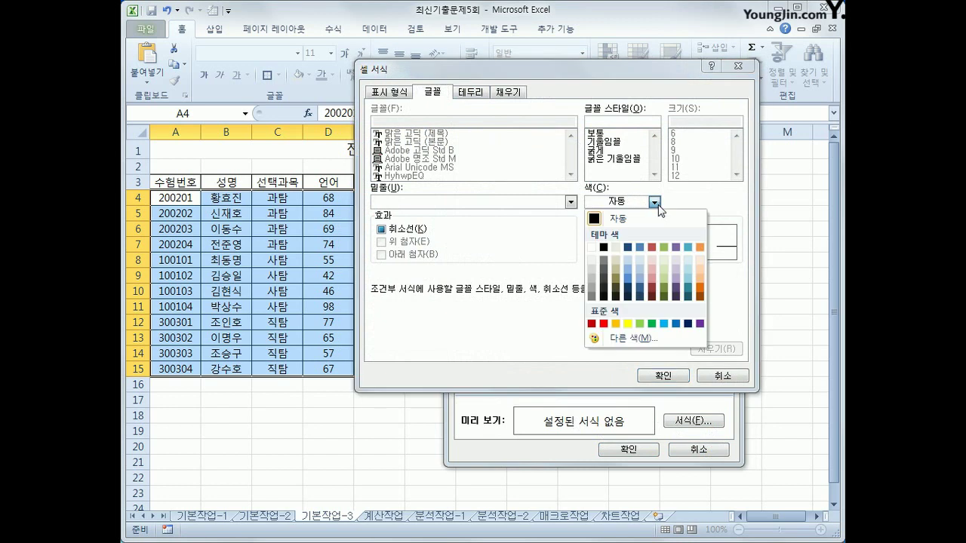
left_click(677, 325)
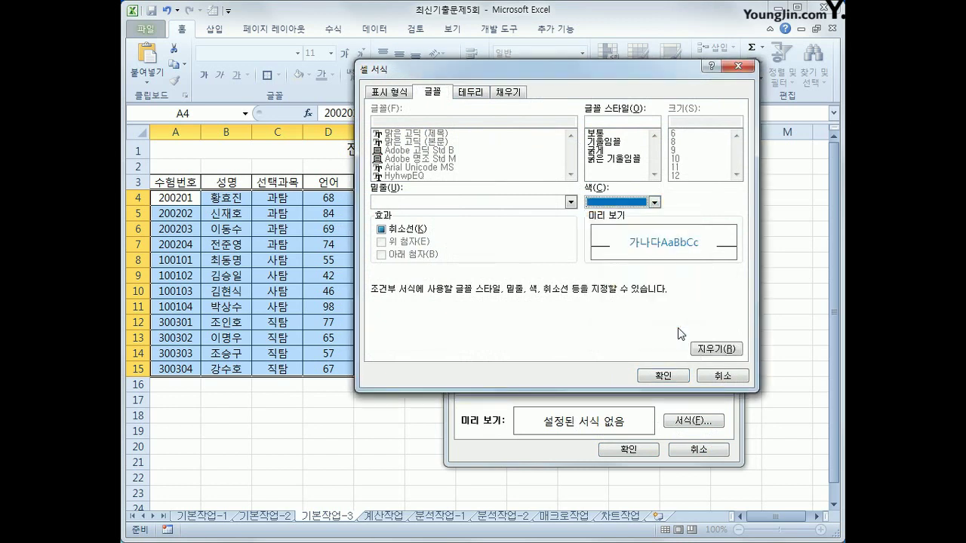
left_click(663, 375)
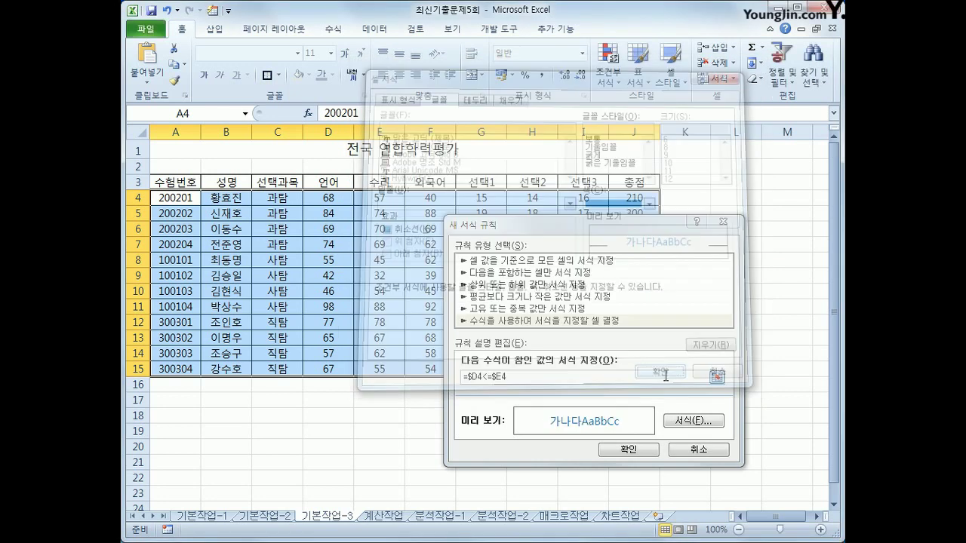
left_click(649, 450)
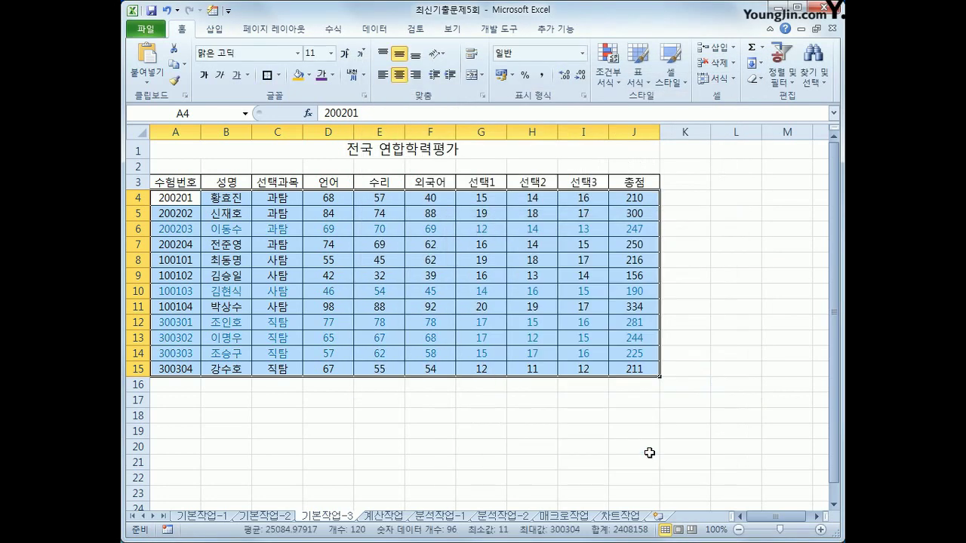
left_click(634, 369)
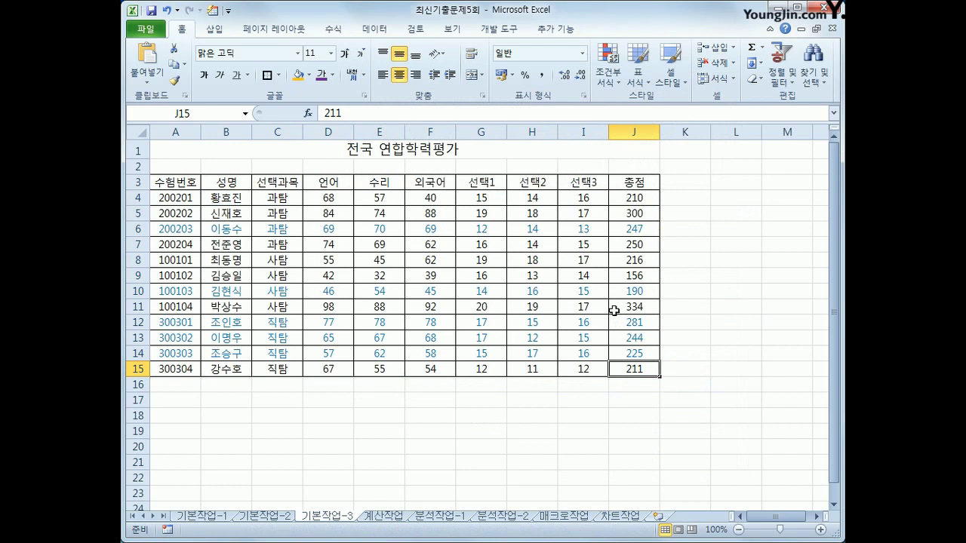
On sheet 계산작업, enter =MID(C3,4,1) in 판정 cell D3 and fill it down to D12
left_click(394, 518)
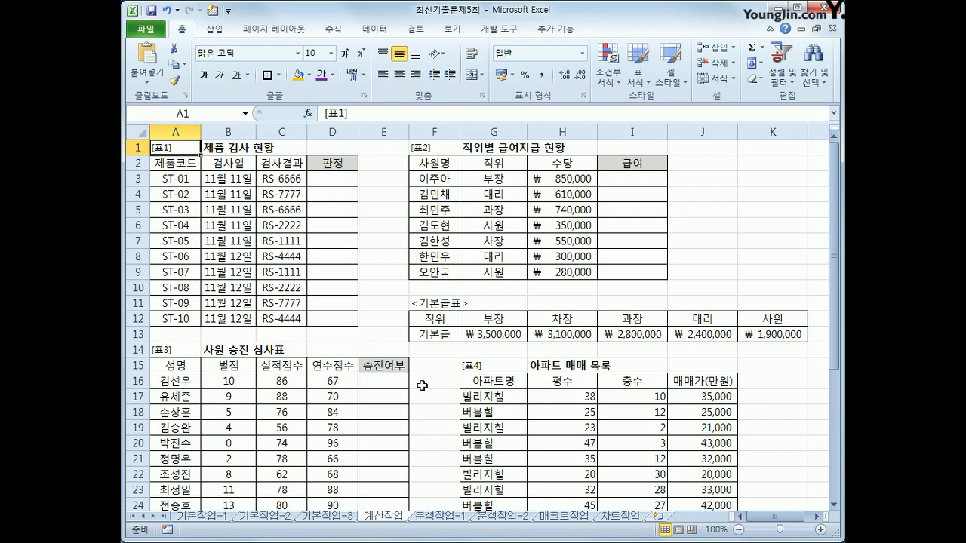
left_click(351, 178)
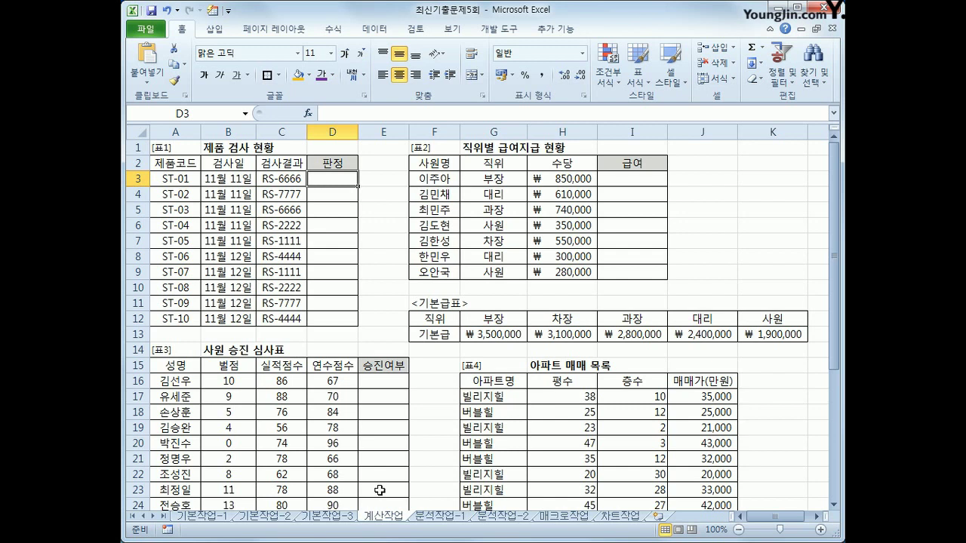
type("=")
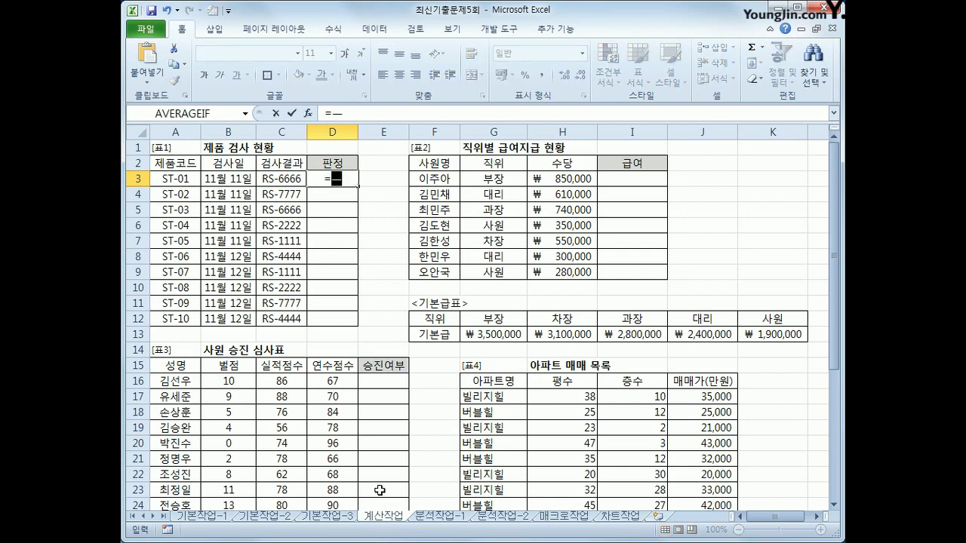
type("mid(")
key("Left")
type(",")
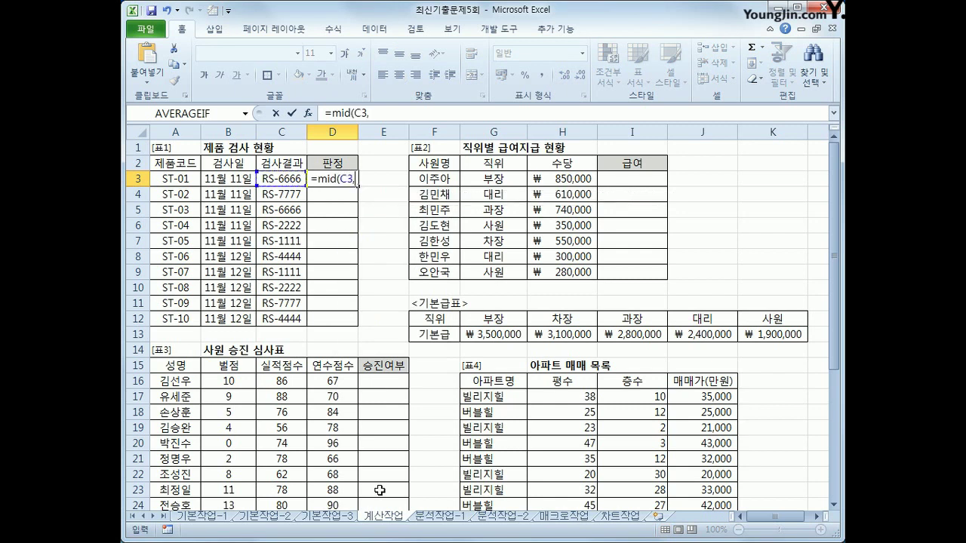
type("4,1")
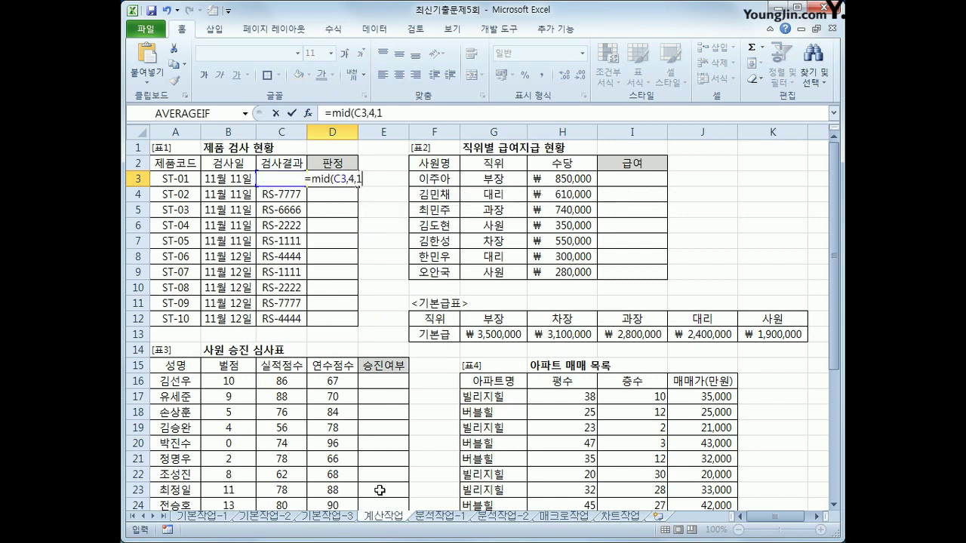
type(")")
key("Return")
key("Up")
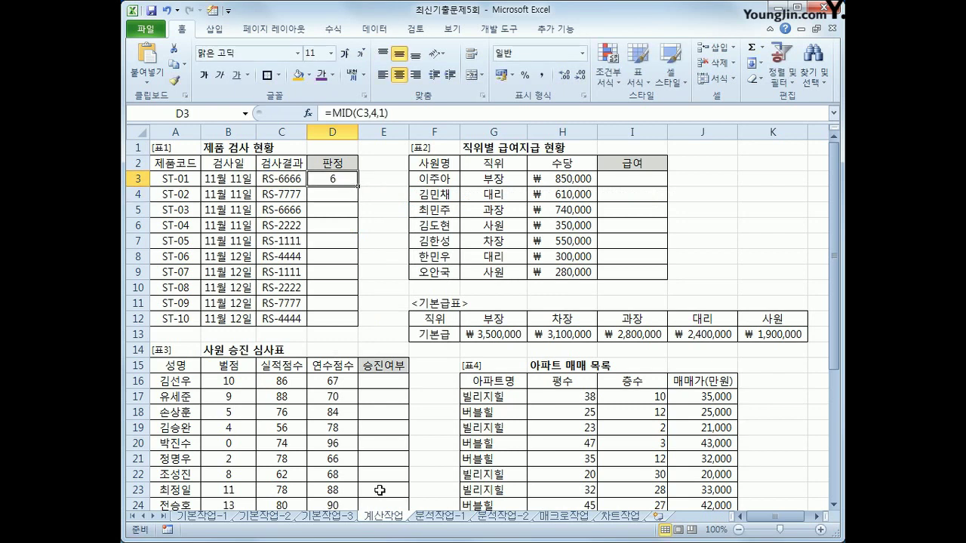
left_click_drag(358, 187, 355, 329)
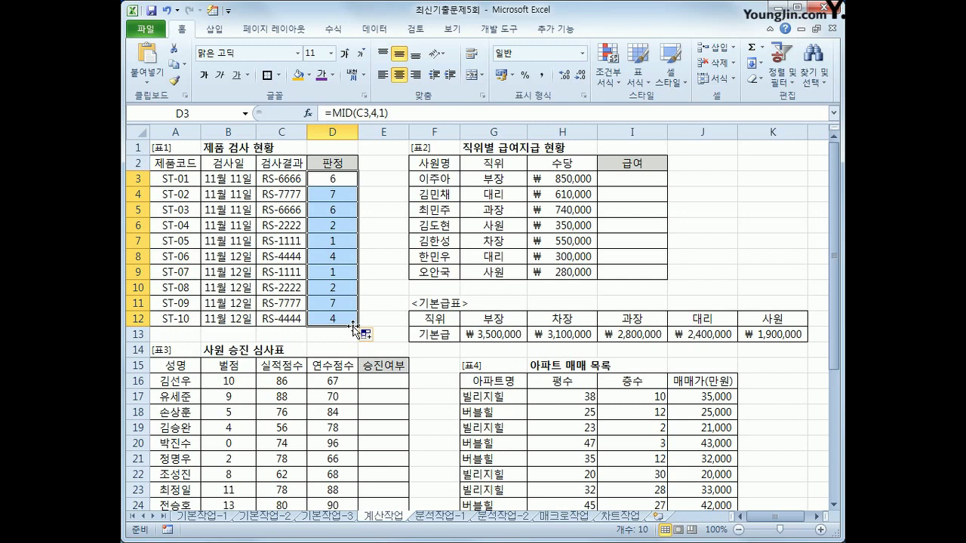
Wrap the MID formula in D3 in a CHOOSE function with four text choices
left_click(321, 180)
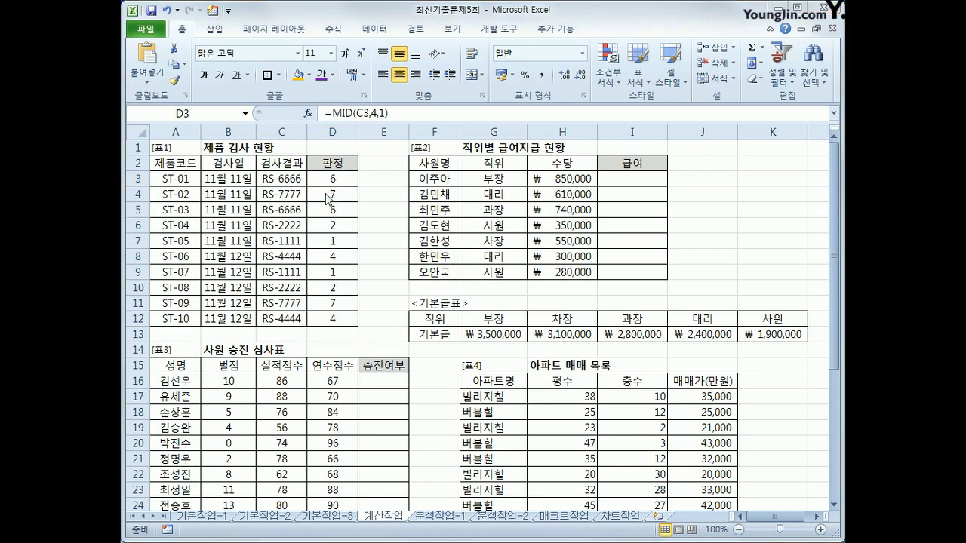
left_click(328, 111)
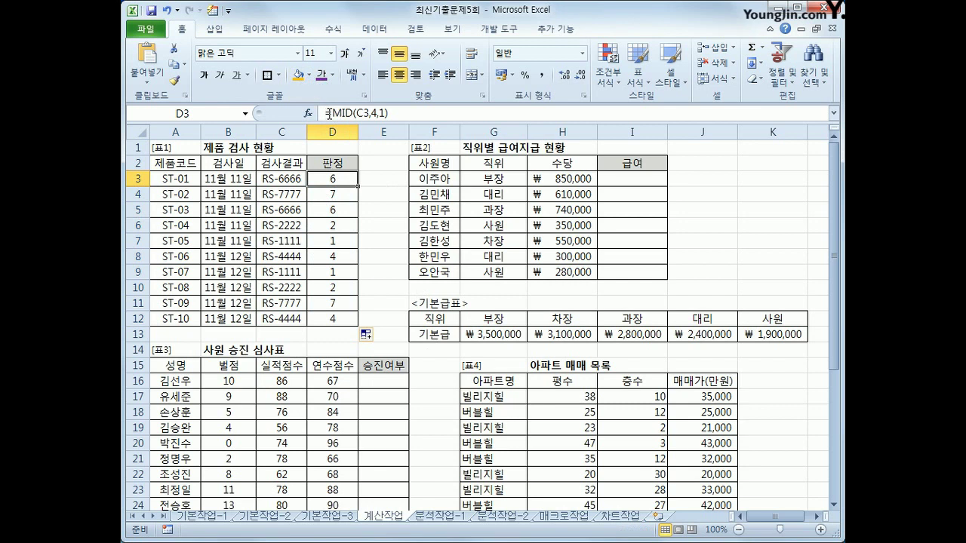
left_click(330, 114)
type("choos")
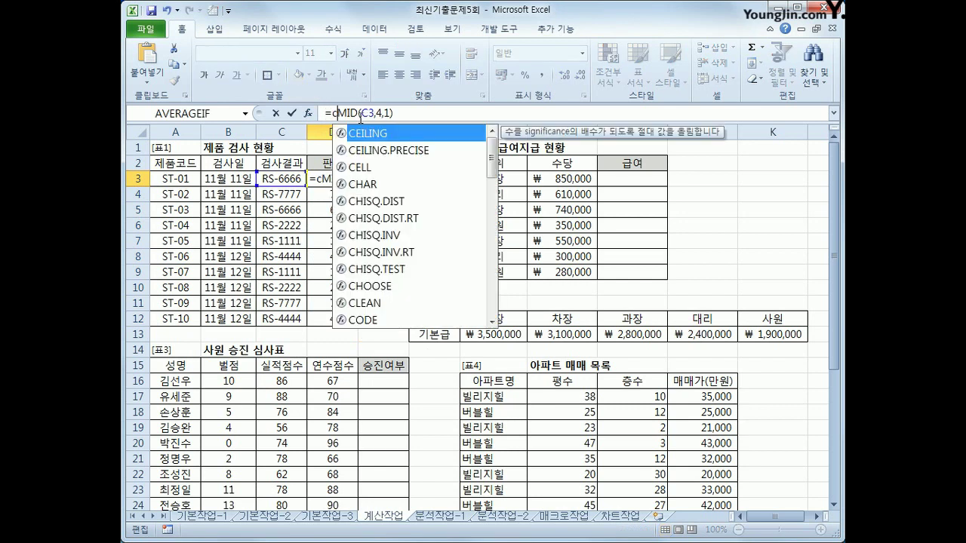
key("Tab")
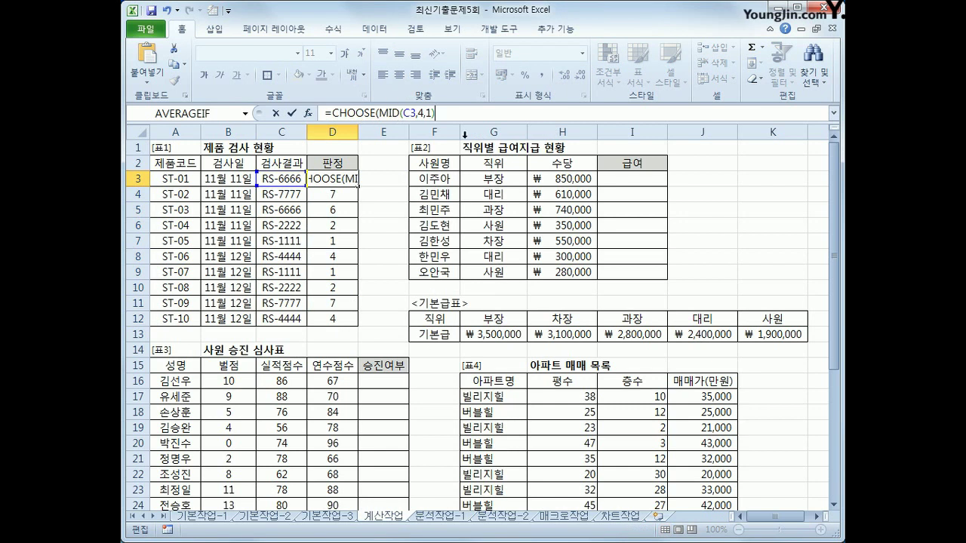
type(",")
type("\"\",\"\",\"\",\"\")")
key("Return")
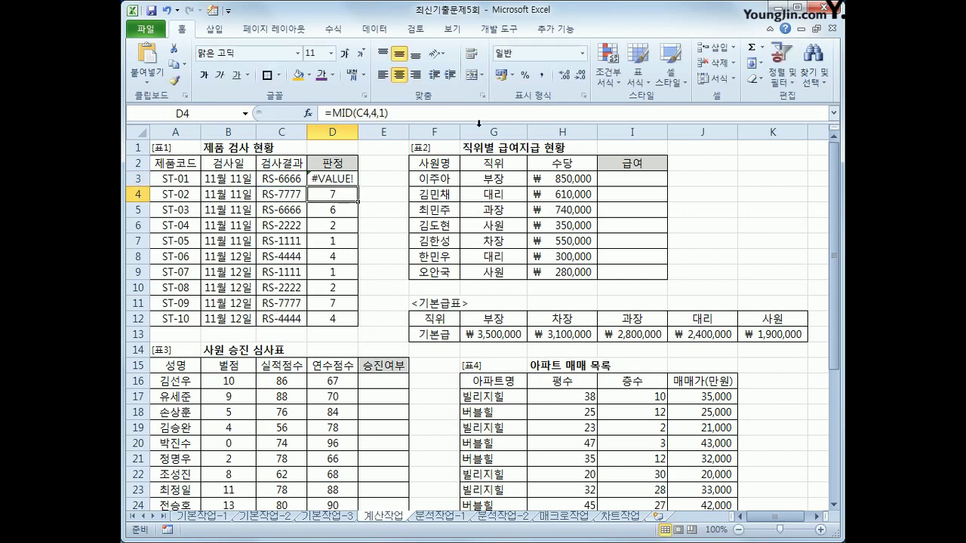
Fill the CHOOSE formula from D3 down to D12 and check the resulting cells
left_click(323, 179)
left_click_drag(357, 186, 356, 328)
left_click(339, 178)
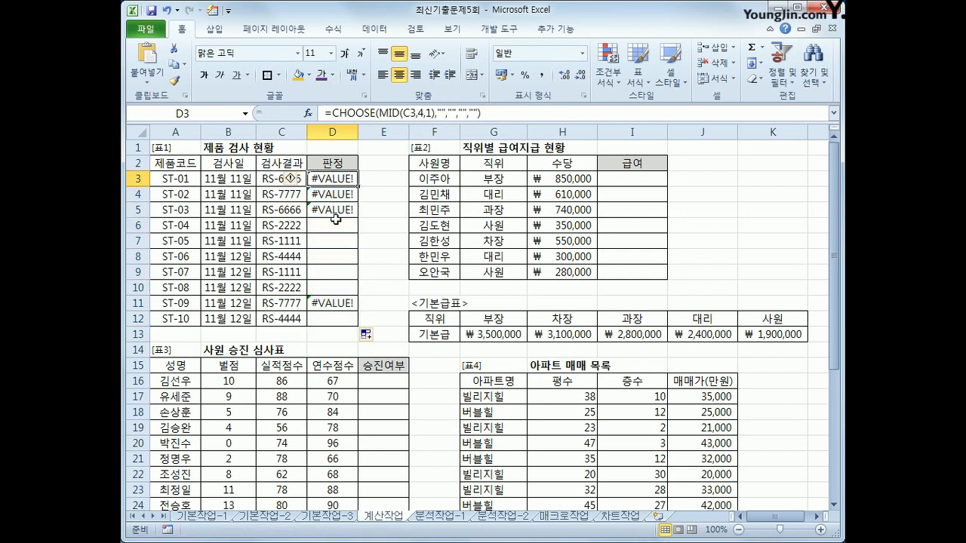
left_click(333, 319)
left_click(331, 225)
Wrap the CHOOSE formula in D3 in IFERROR with "불량" as the error value and fill it down to D12
left_click(342, 179)
left_click(332, 115)
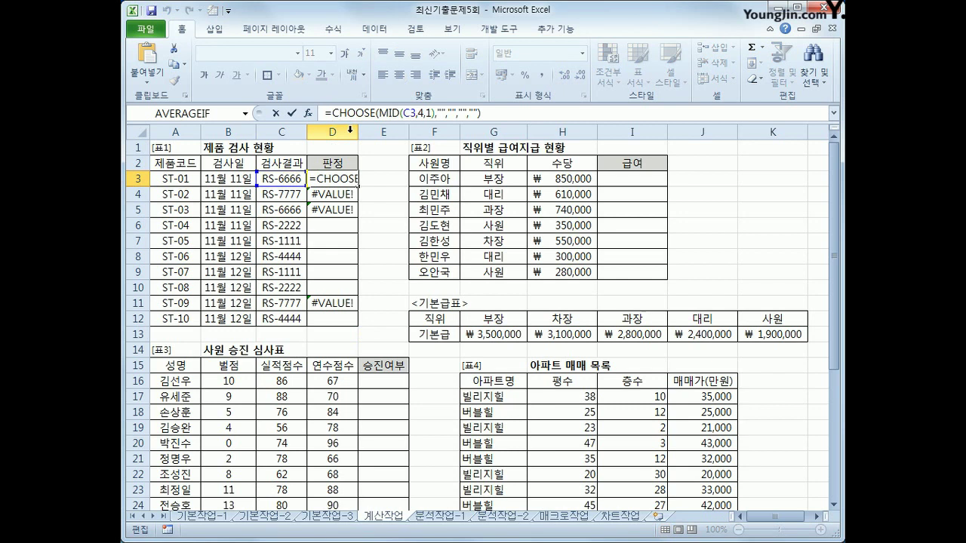
type("ife")
key("Tab")
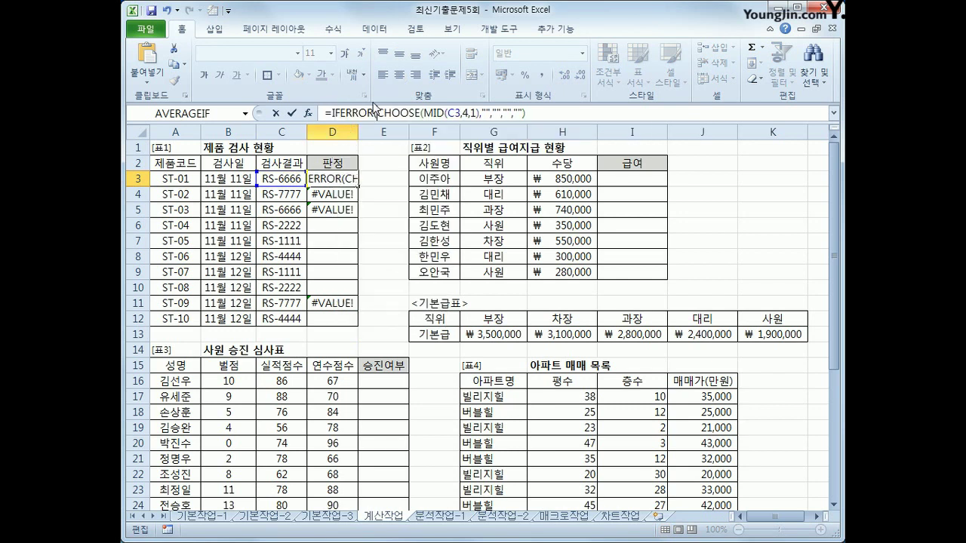
type(",\"")
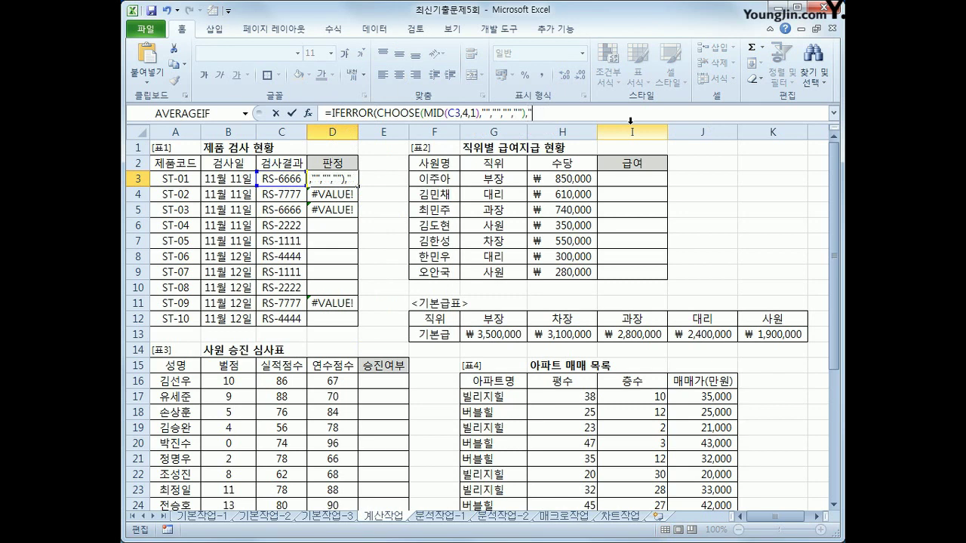
type("불량\"")
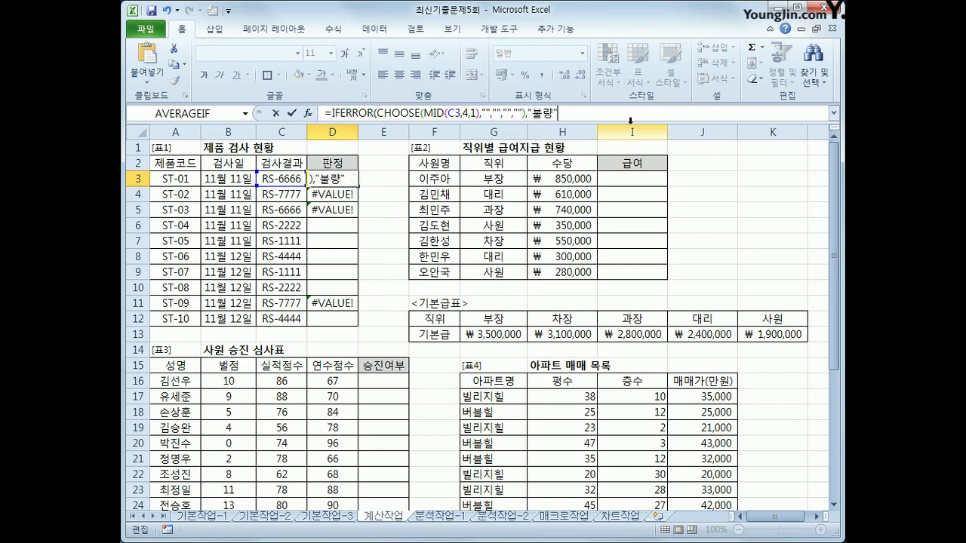
type(")")
key("Return")
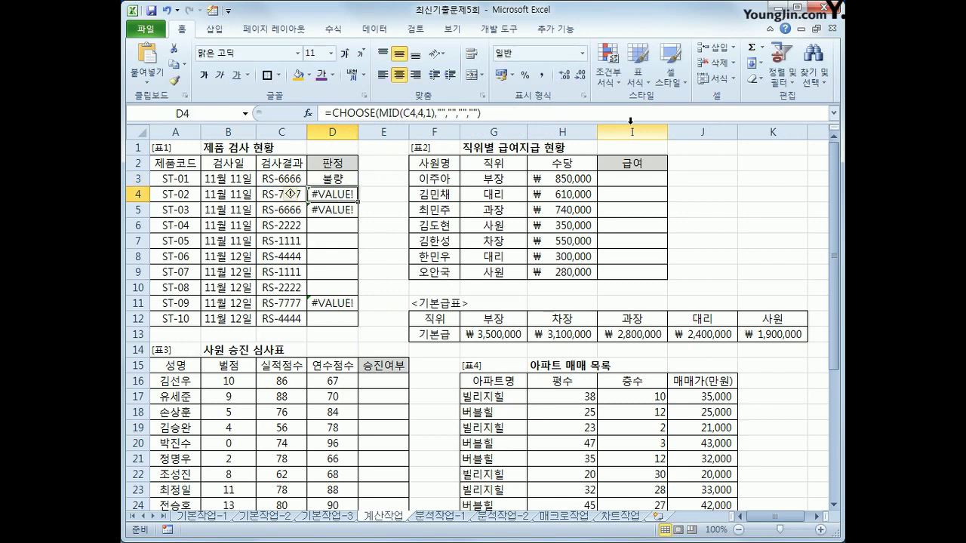
left_click(336, 178)
left_click_drag(359, 185, 351, 326)
left_click(331, 182)
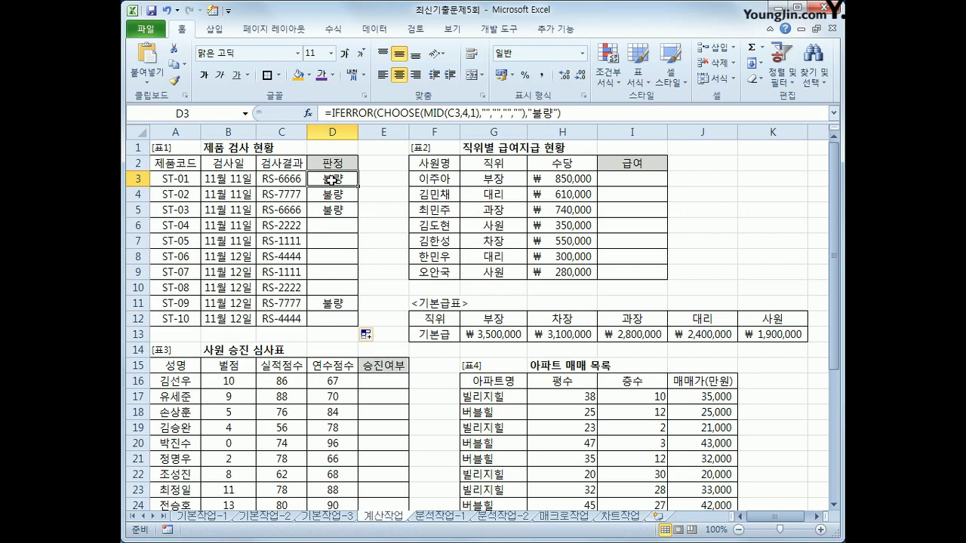
Examine 직위 cell G3 and the 직위 and 기본급 rows G12:K13 of the 기본급표 table for the salary lookup
left_click(628, 181)
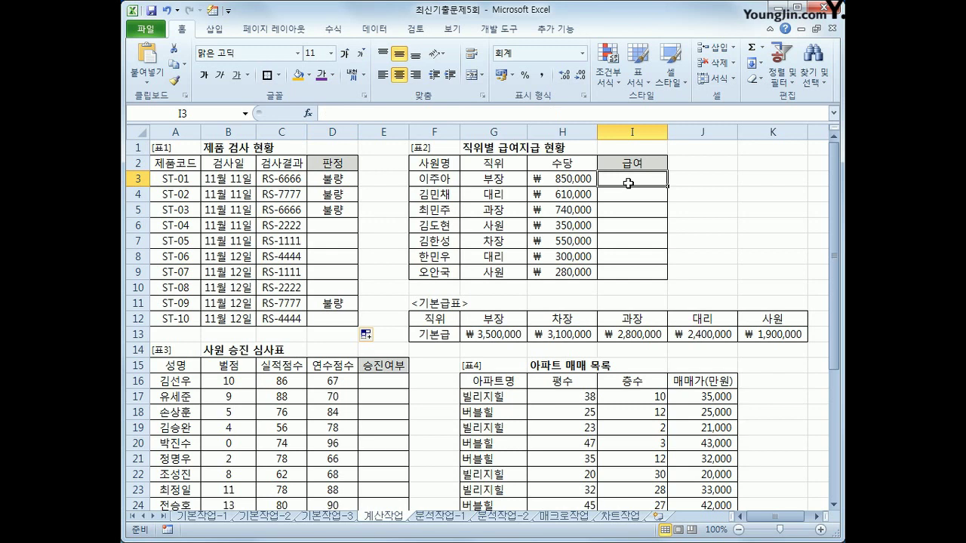
left_click(504, 176)
left_click(491, 317)
left_click_drag(490, 317, 755, 322)
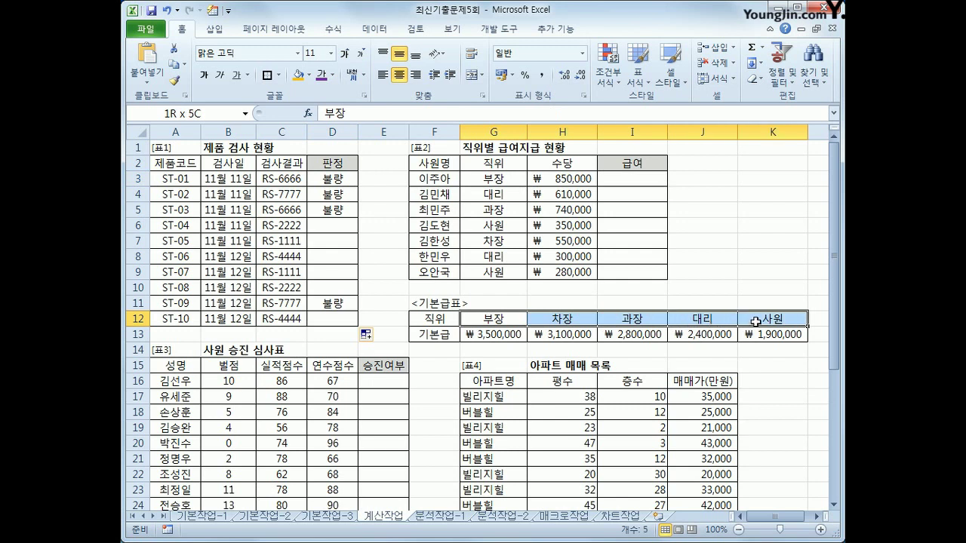
left_click_drag(499, 333, 747, 336)
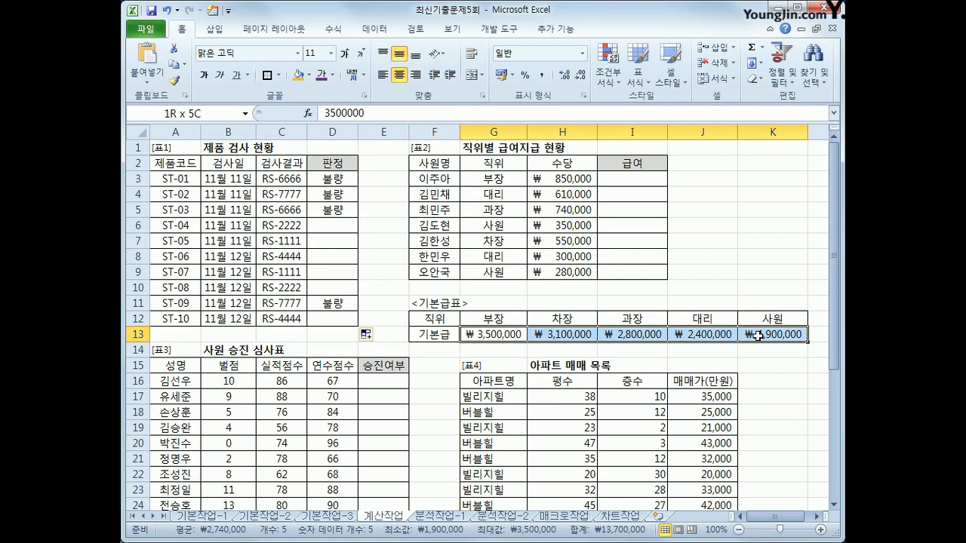
left_click(625, 178)
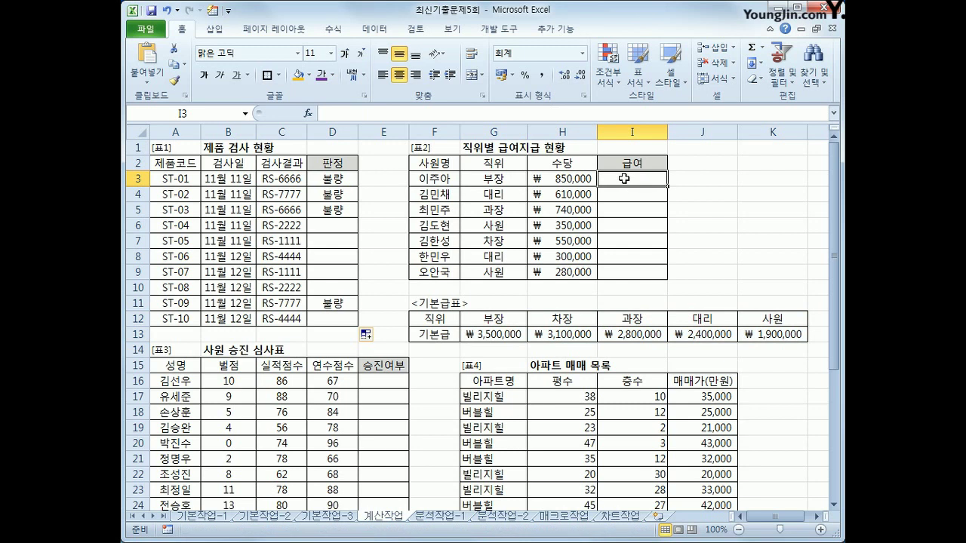
left_click_drag(488, 323, 781, 337)
Start an HLOOKUP formula in 급여 cell I3 with 직위 cell G3 as the lookup value
left_click(648, 178)
type("=")
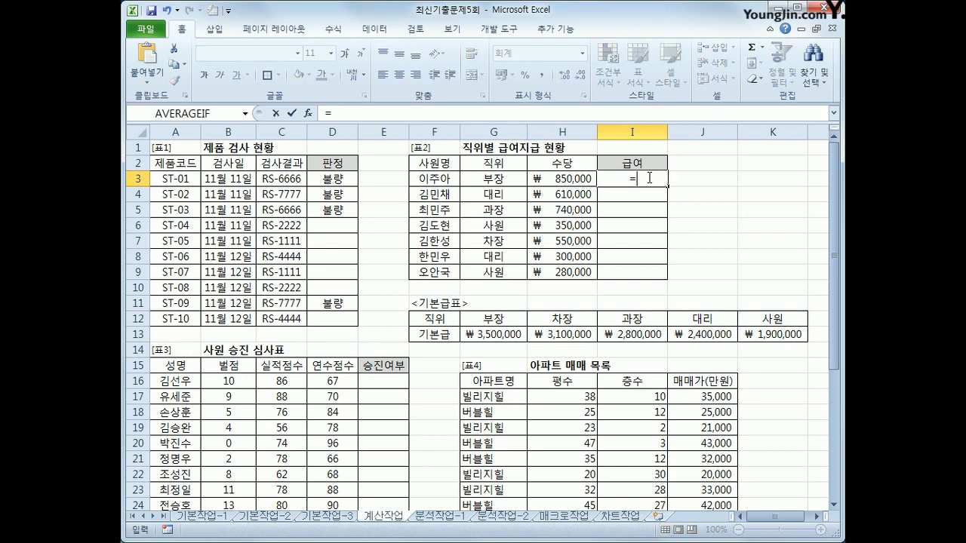
type("hl")
key("Tab")
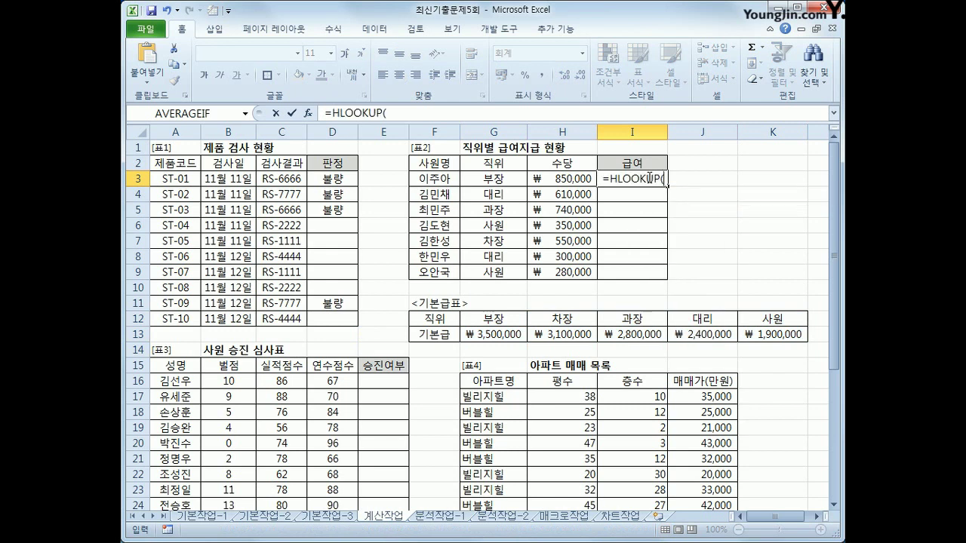
key("Left")
key("Left")
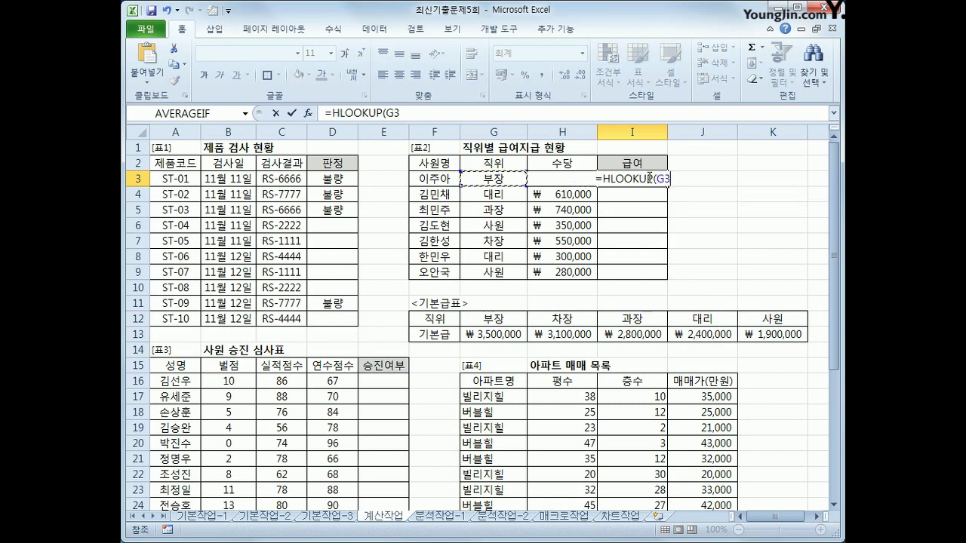
Complete the HLOOKUP with absolute table range $G$12:$K$13, row 2 and match type 0, and fill it down to I9
type(",")
left_click_drag(517, 322, 765, 337)
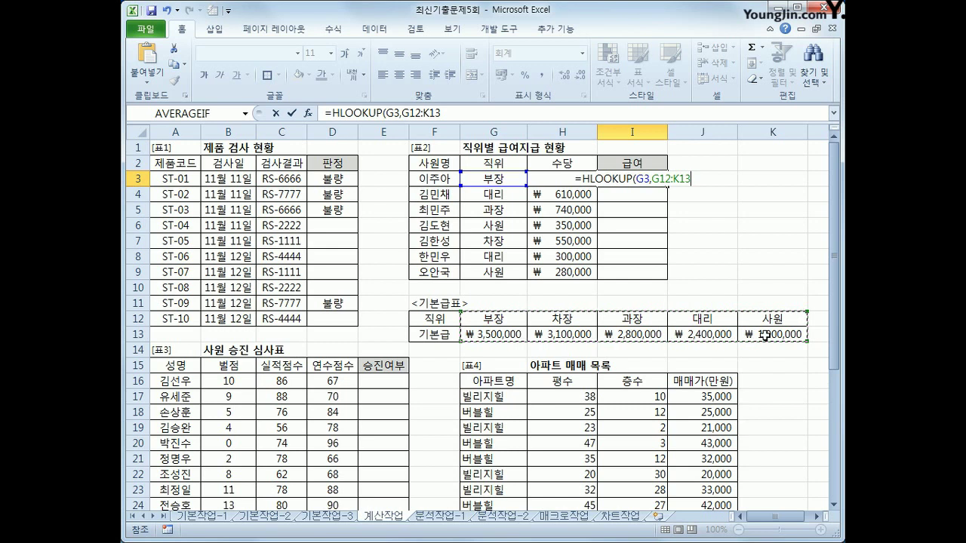
key("F4")
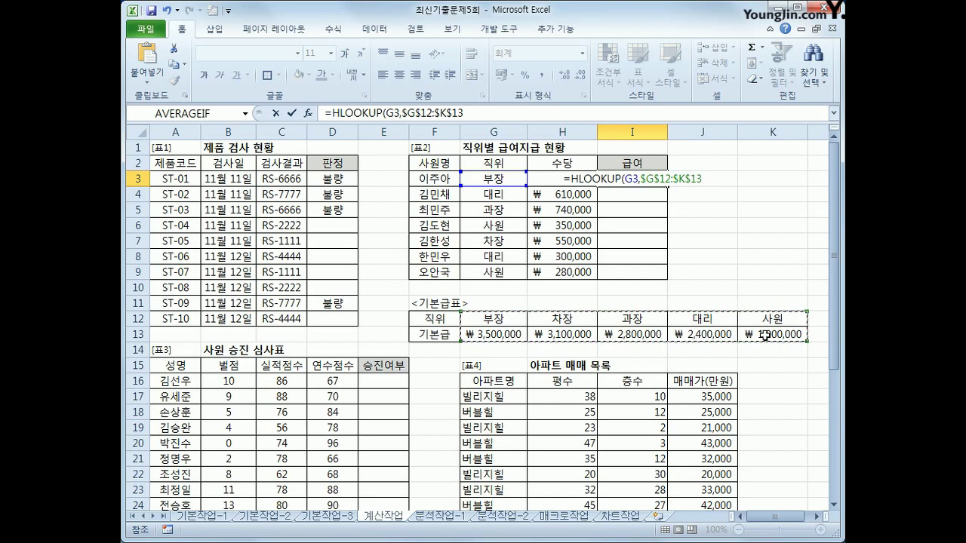
type(",")
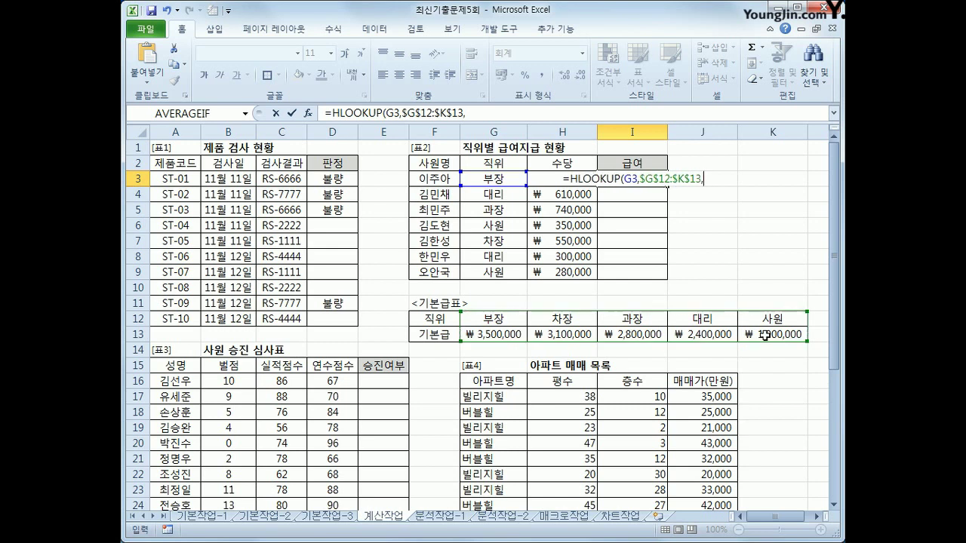
type("2,")
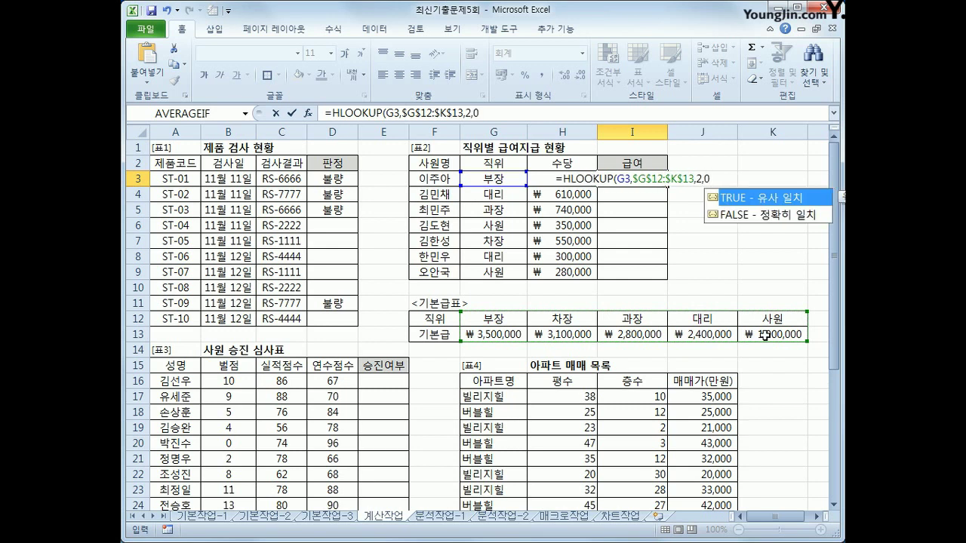
type("0)")
key("Return")
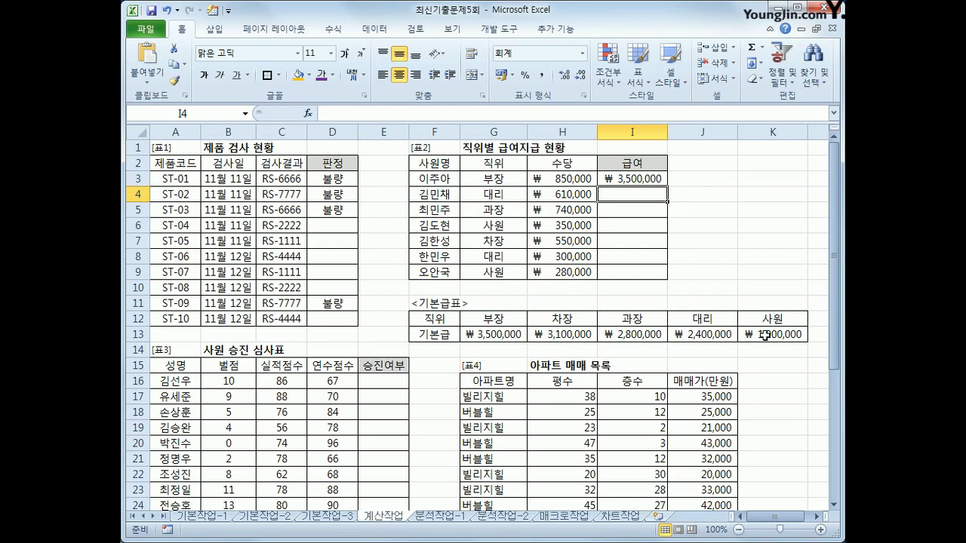
left_click(663, 179)
left_click_drag(663, 180, 664, 281)
left_click(650, 183)
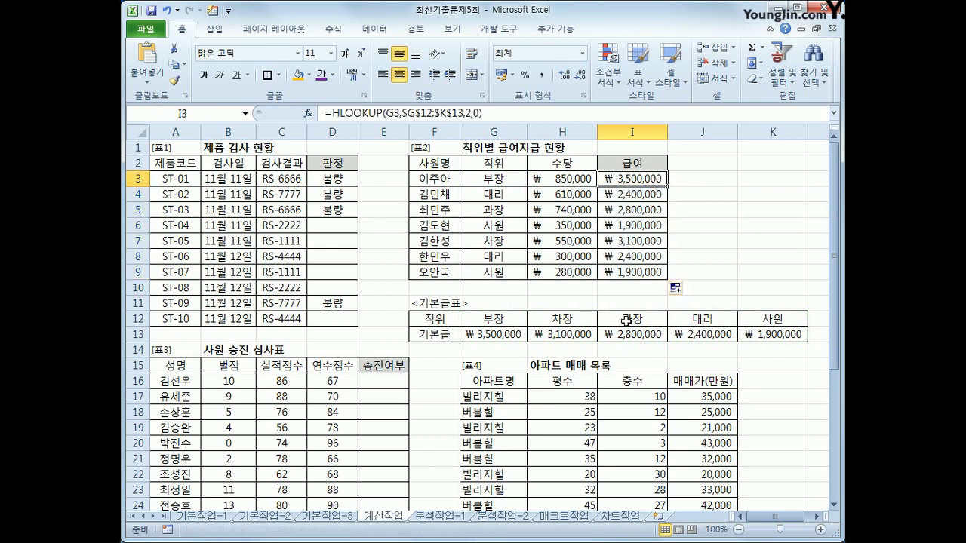
Add the 수당 to the 급여 formula in I3 by appending +H3, and fill it down to I9
left_click(497, 111)
type("+")
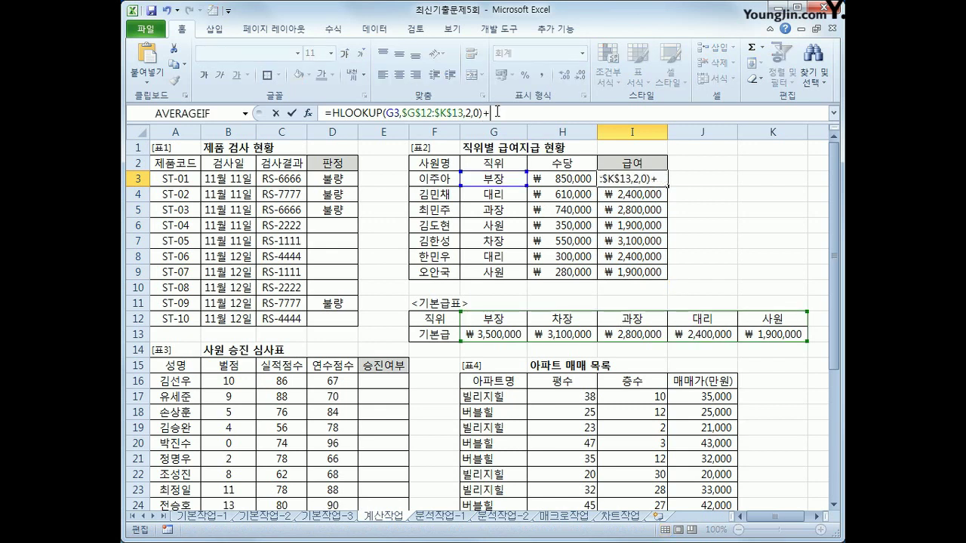
left_click(548, 181)
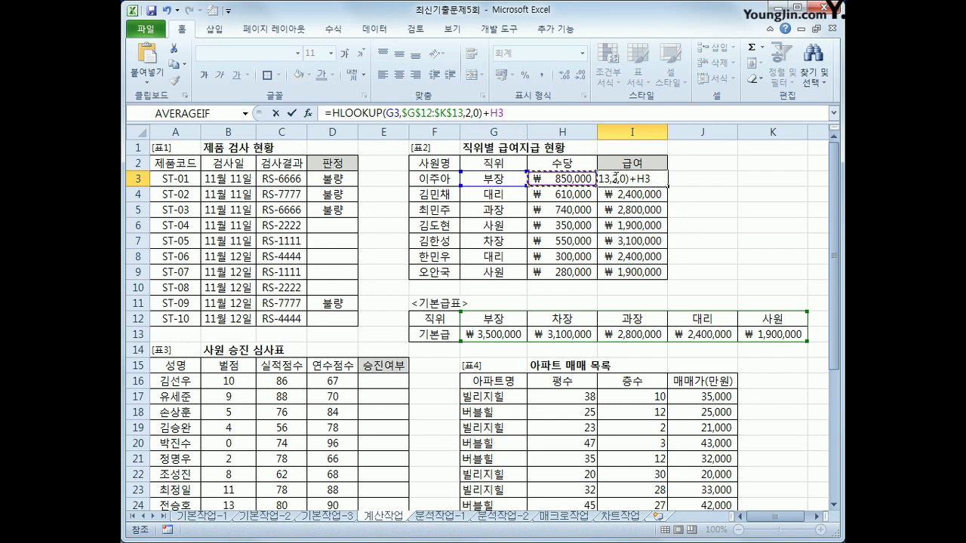
key("Return")
left_click(638, 179)
left_click_drag(668, 187, 671, 276)
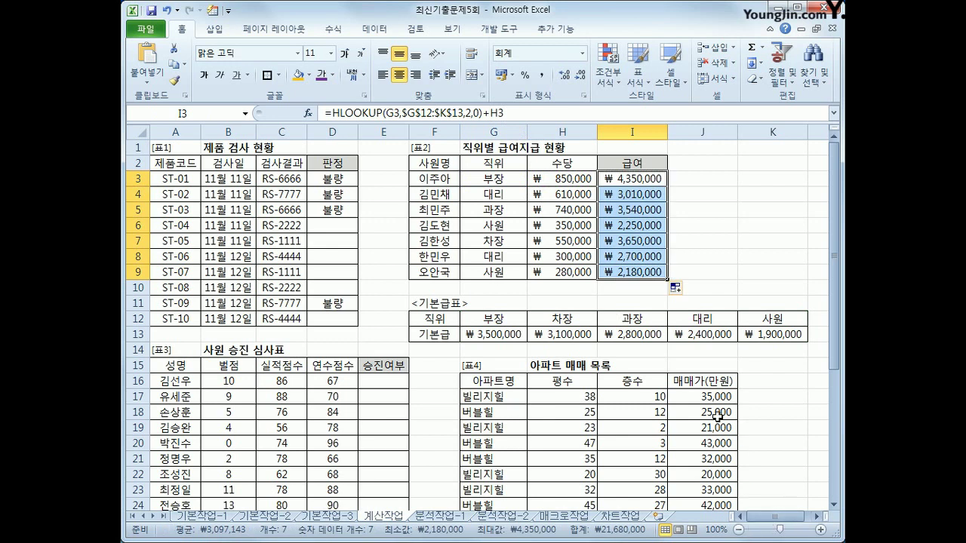
Start an IF formula in 승진여부 cell E16 of the 사원 승진 심사표 table
scroll(529, 377, "down", 2)
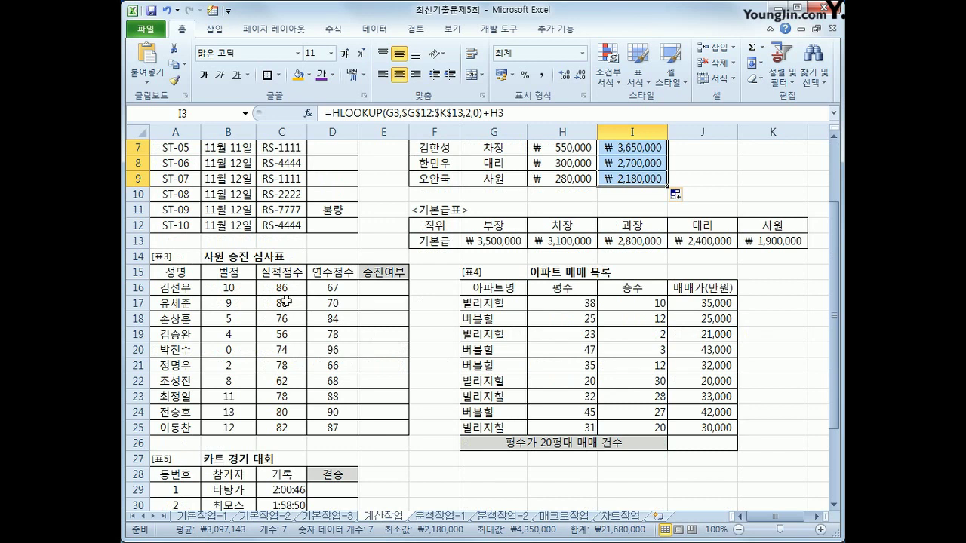
left_click(287, 288)
left_click(320, 288)
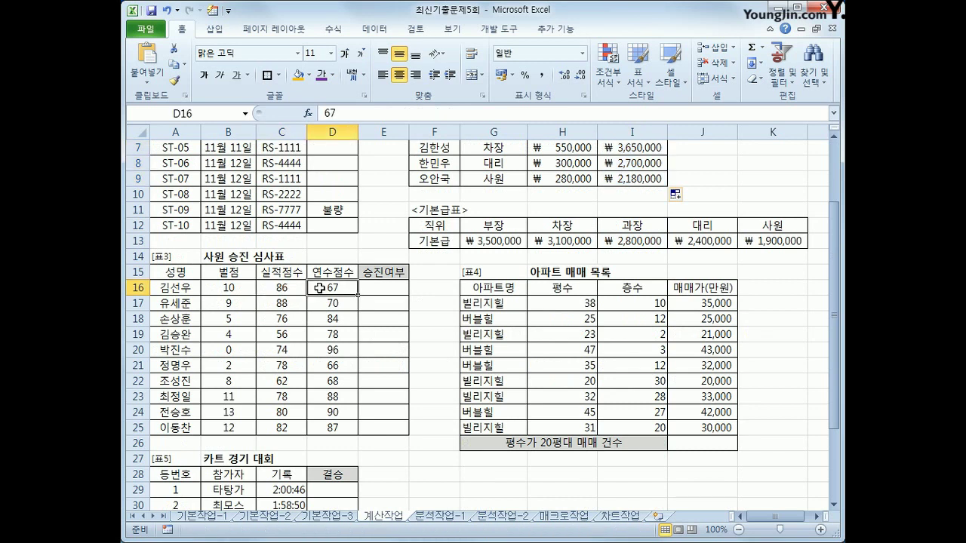
left_click(373, 287)
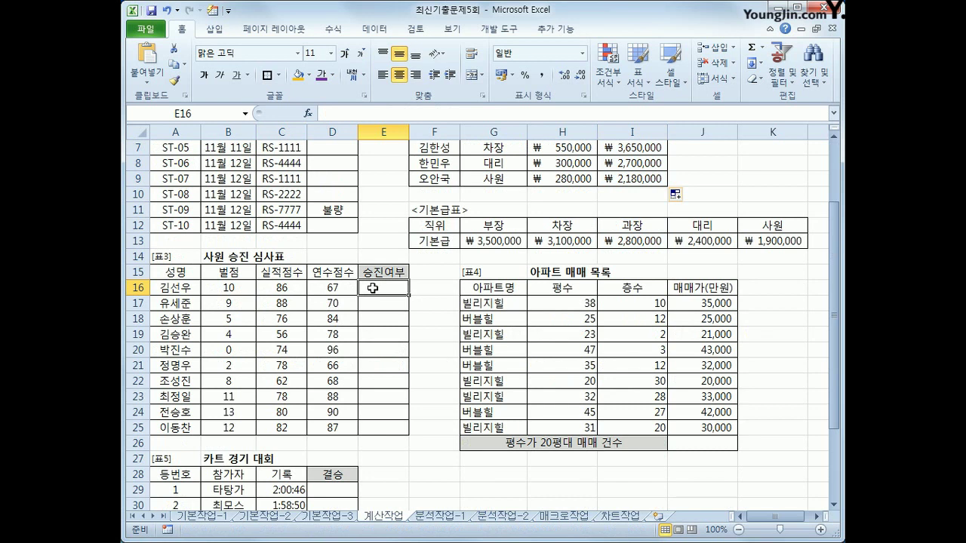
left_click(227, 288)
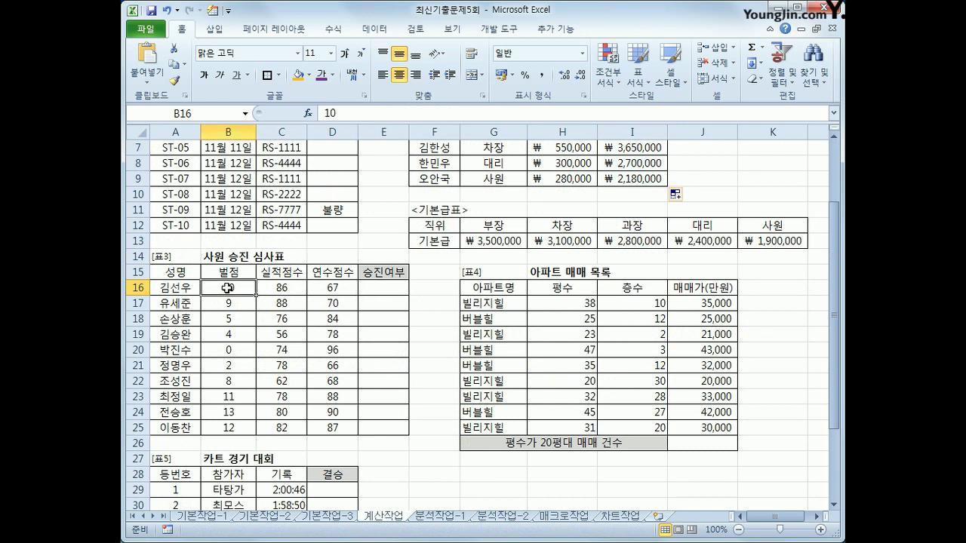
left_click(384, 291)
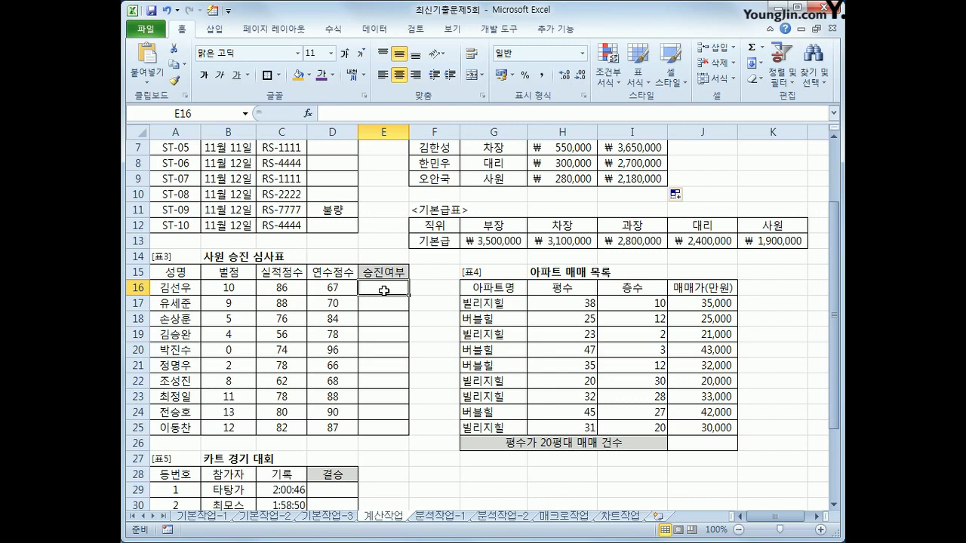
type("=")
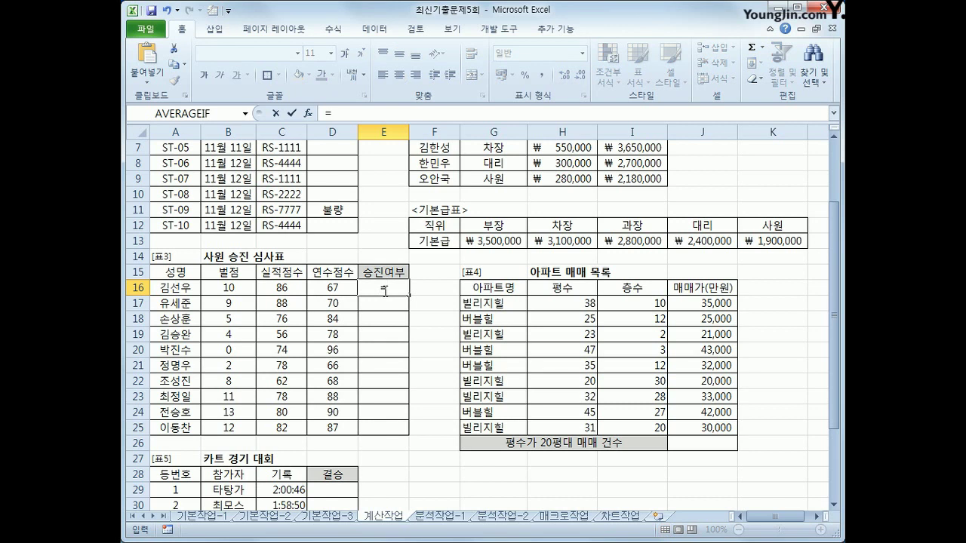
type("i")
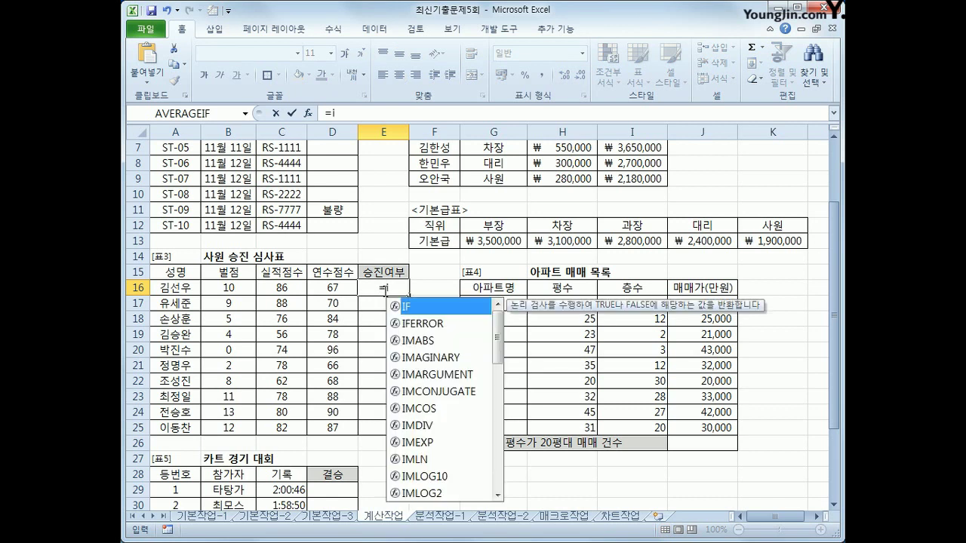
type("f(")
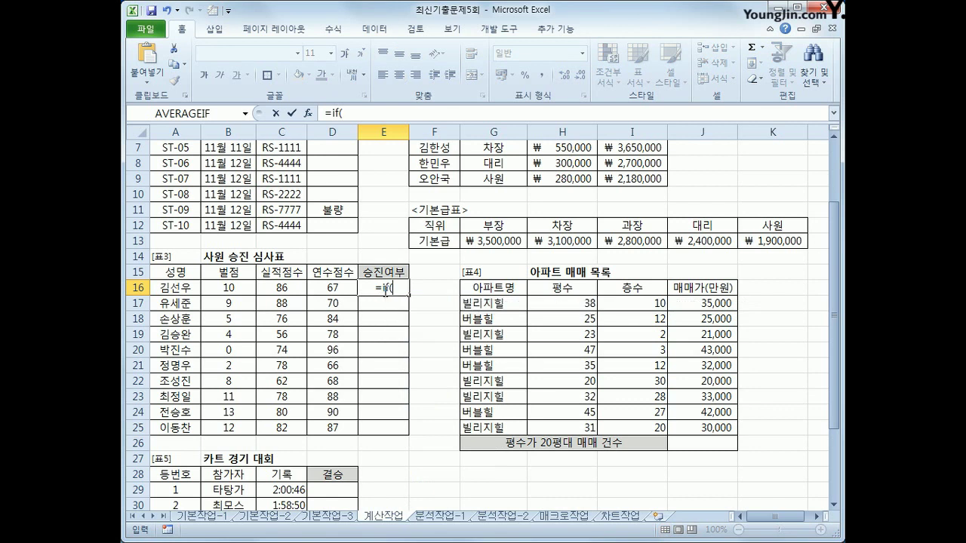
Add an AND test to the IF formula in E16, with AVERAGE(C16:D16)>=75 as its first condition
type("and(")
type("av")
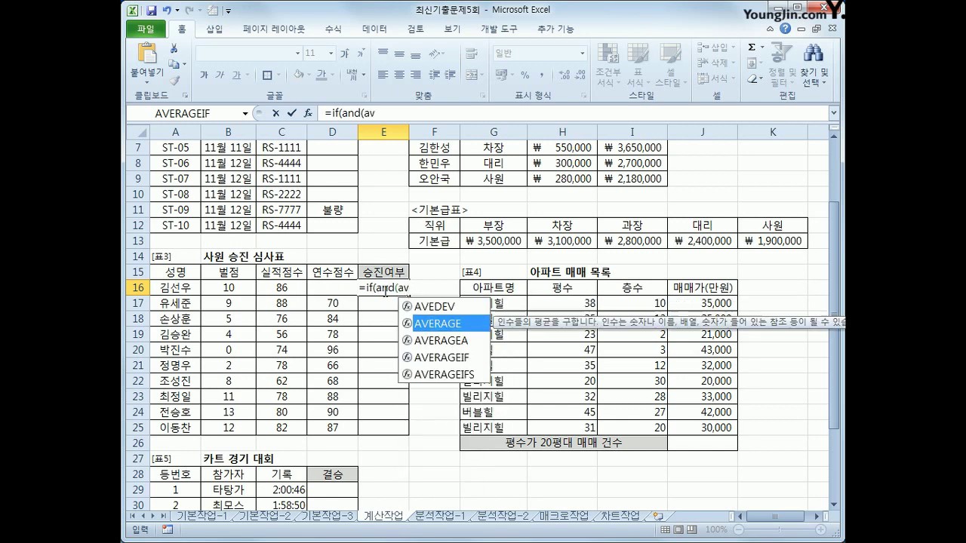
key("Tab")
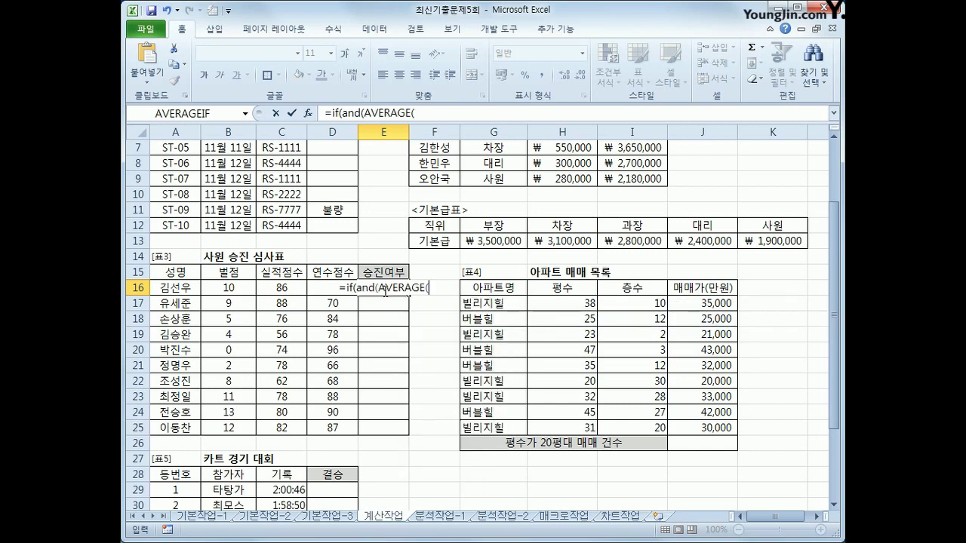
left_click_drag(294, 284, 332, 288)
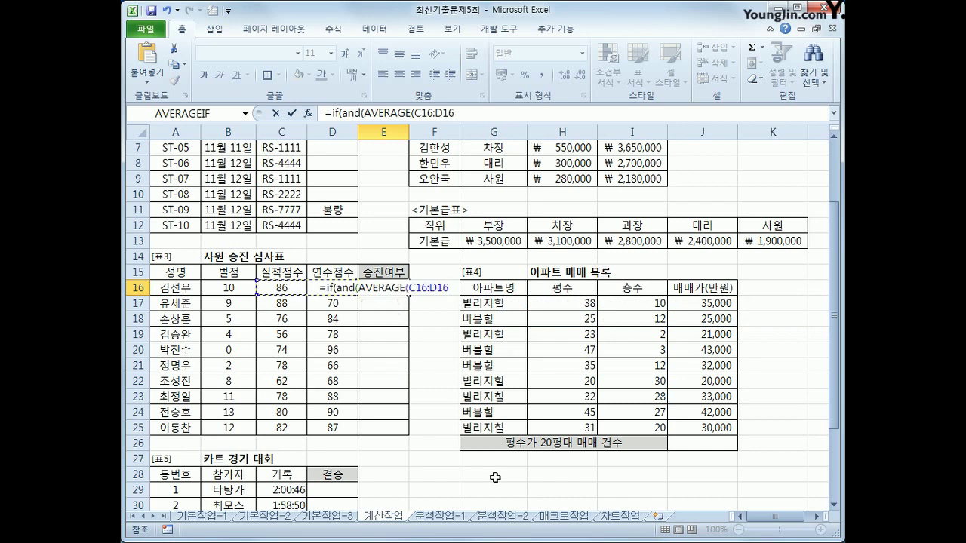
type(")")
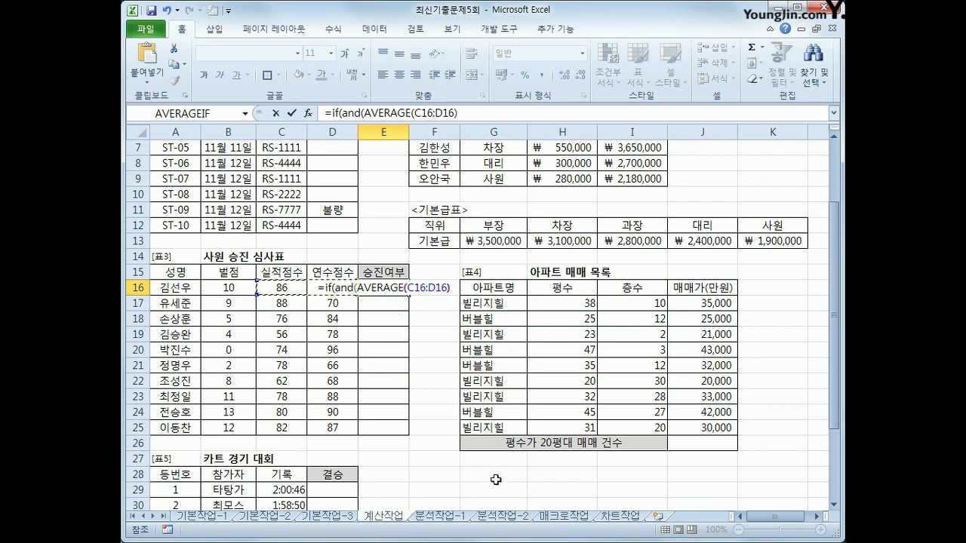
type(">=")
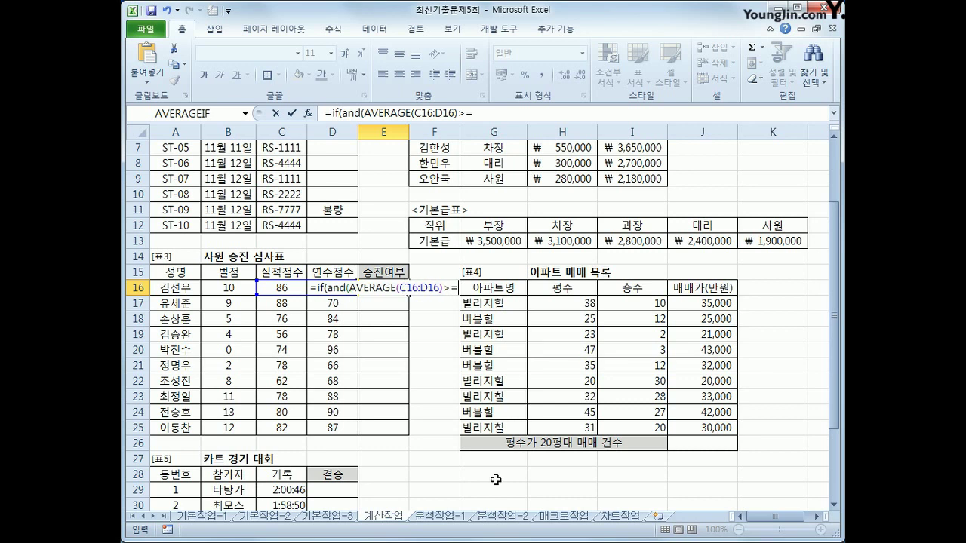
type("75,")
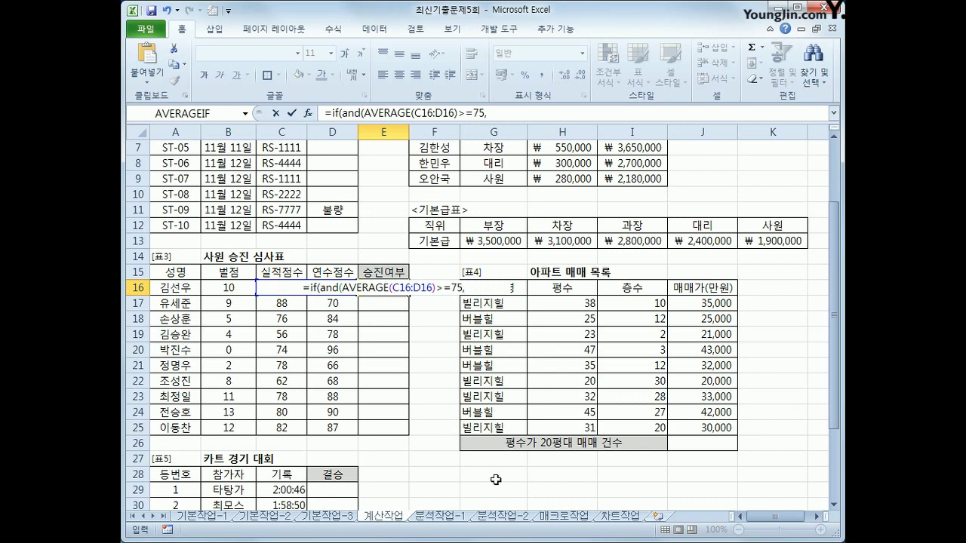
Add B16<10 as the second AND condition for 벌점 and close the AND test
key("Left")
key("Left")
key("Left")
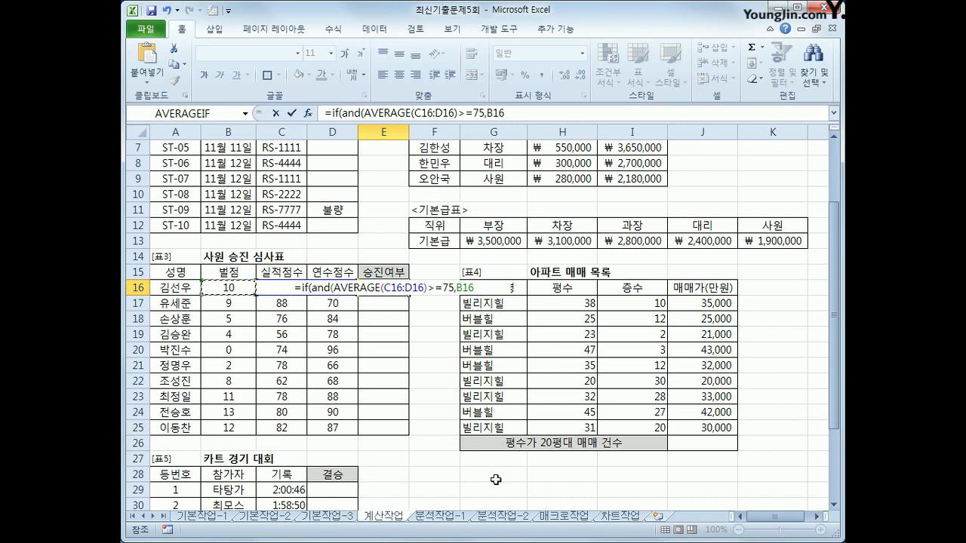
type("<10)")
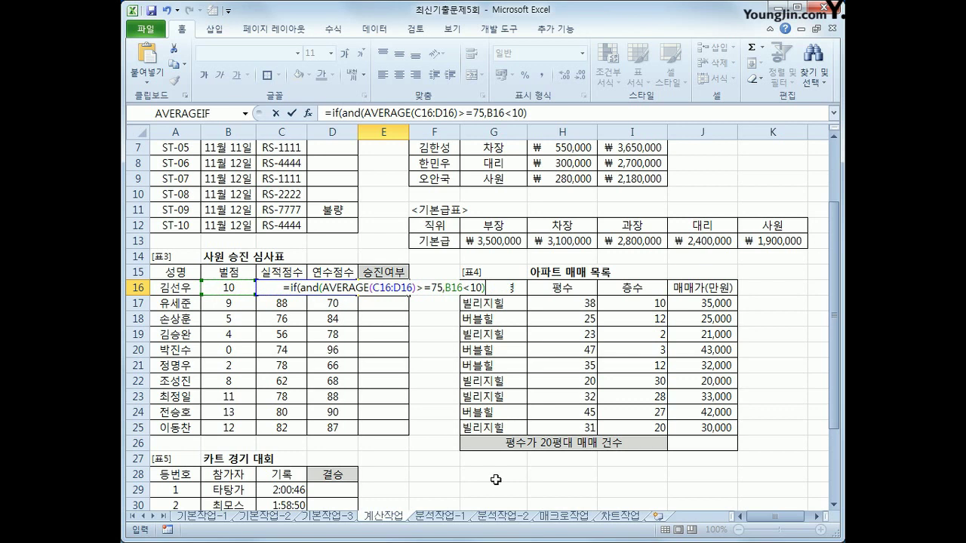
type(",")
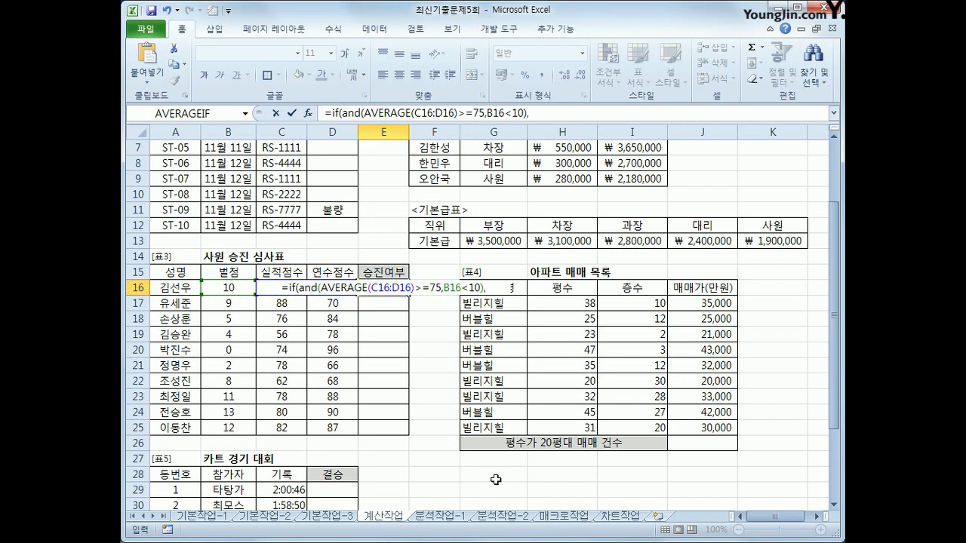
Finish the IF formula with "승진" when true and an empty string otherwise, and fill it down to E25
type("\"승")
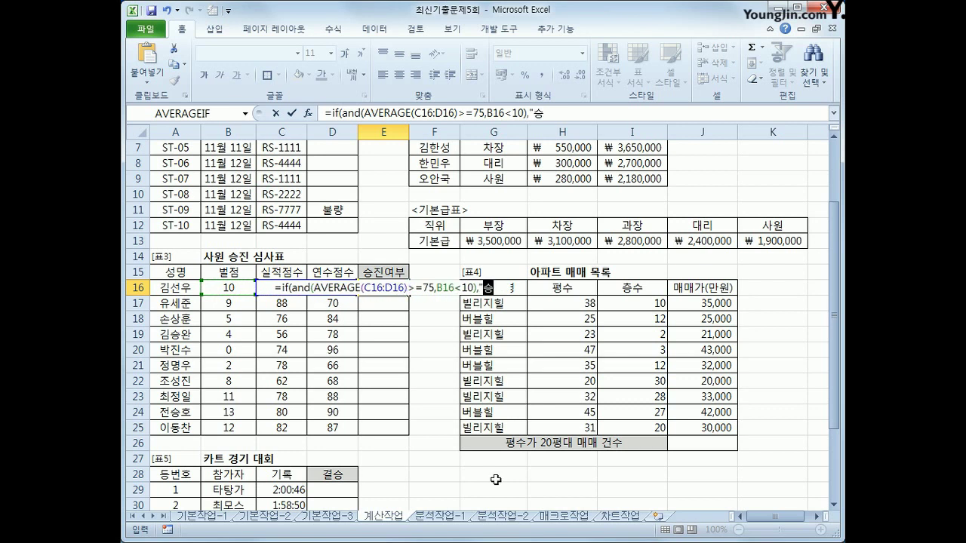
type("진\",")
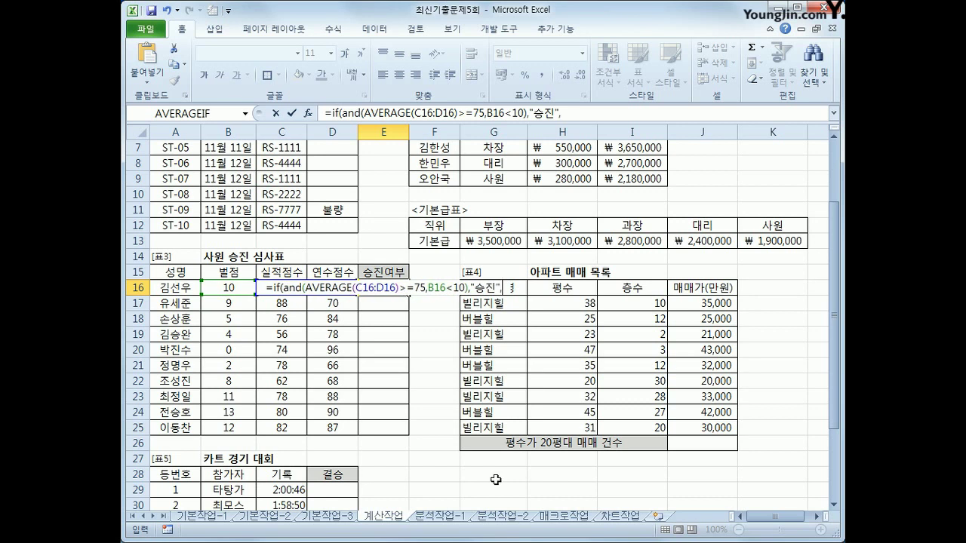
type("\"\"")
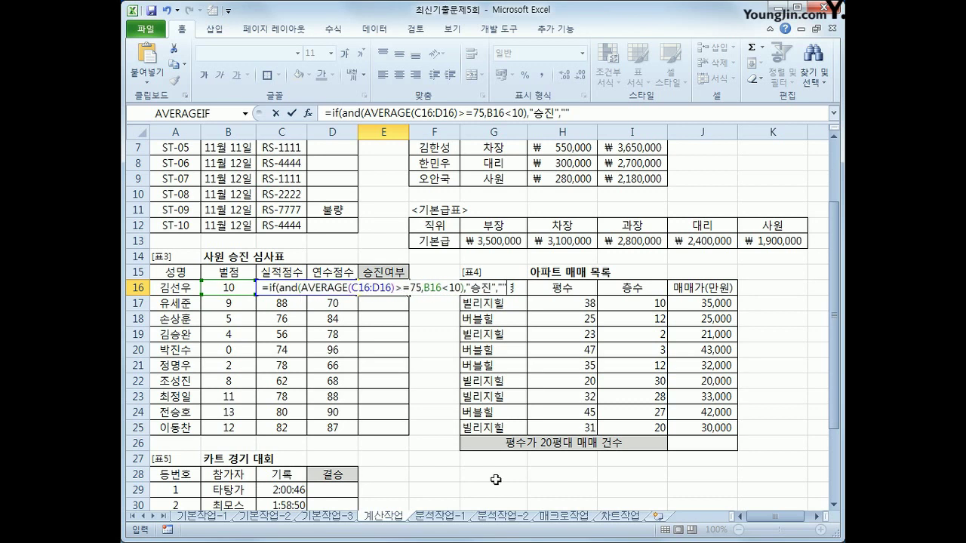
type(")")
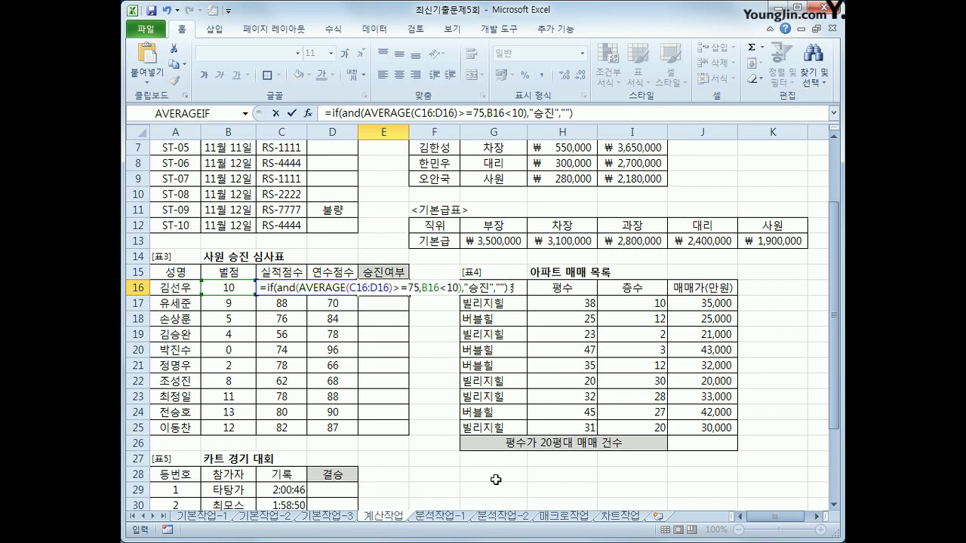
key("Return")
key("Up")
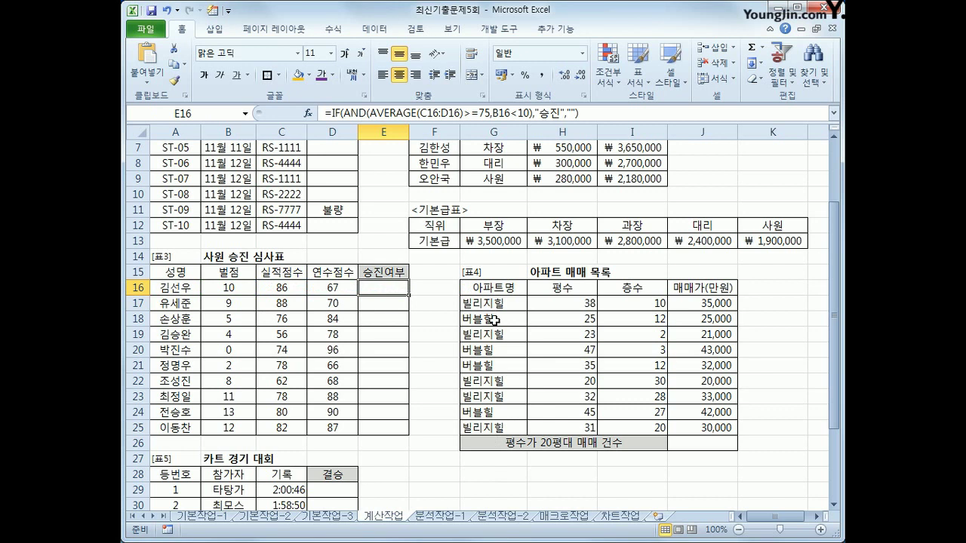
left_click_drag(409, 294, 413, 434)
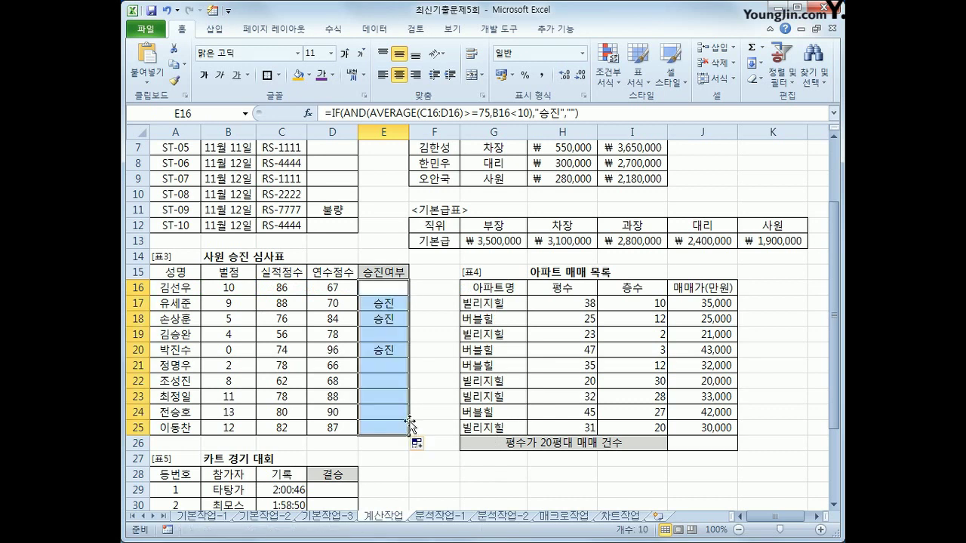
Enter =COUNTIF(H17:H25,">=20") in J26 of the 아파트 매매 목록 table
left_click(726, 447)
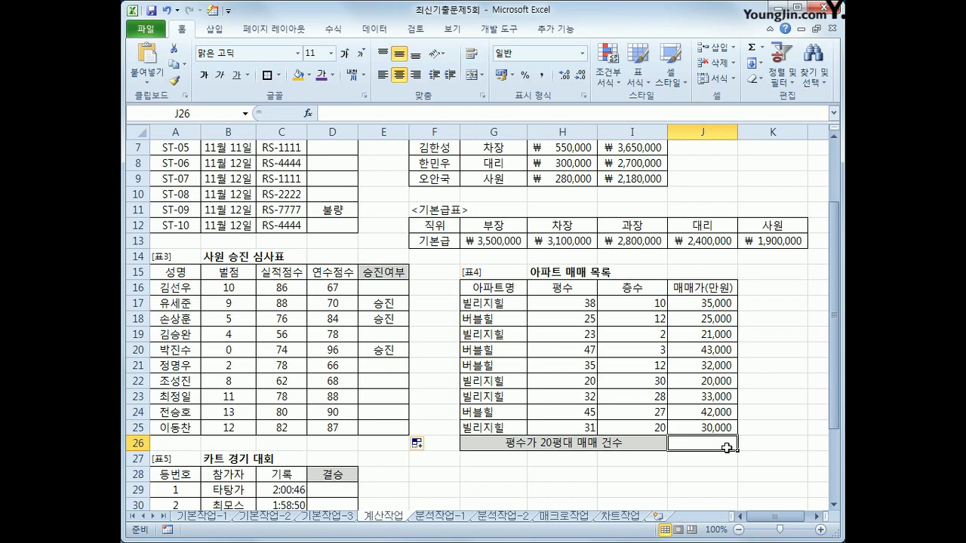
type("=")
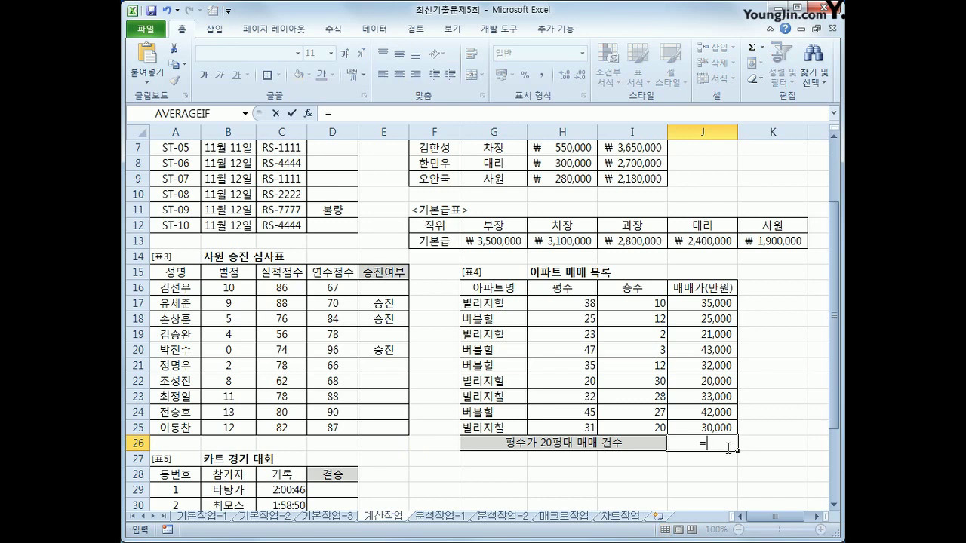
type("countif")
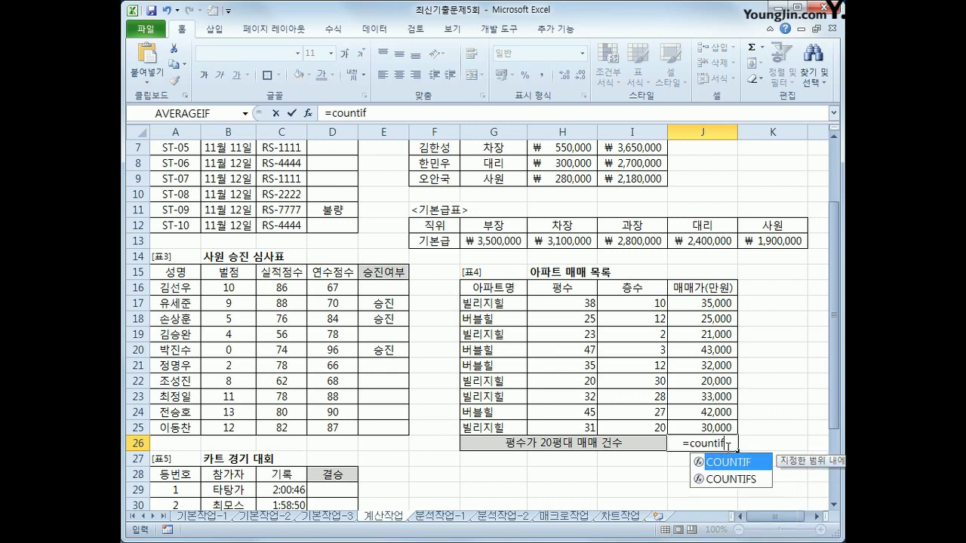
type("(")
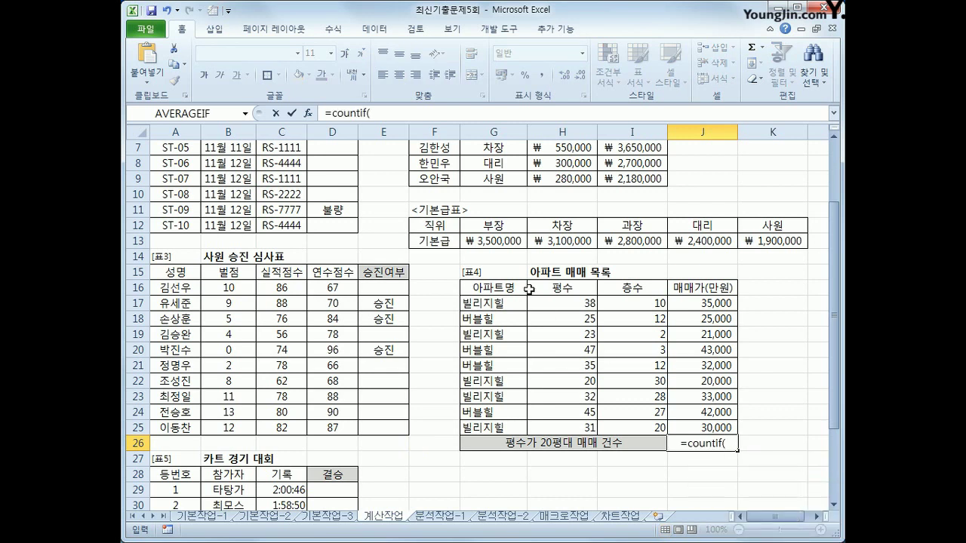
left_click(556, 301)
left_click_drag(556, 302, 567, 420)
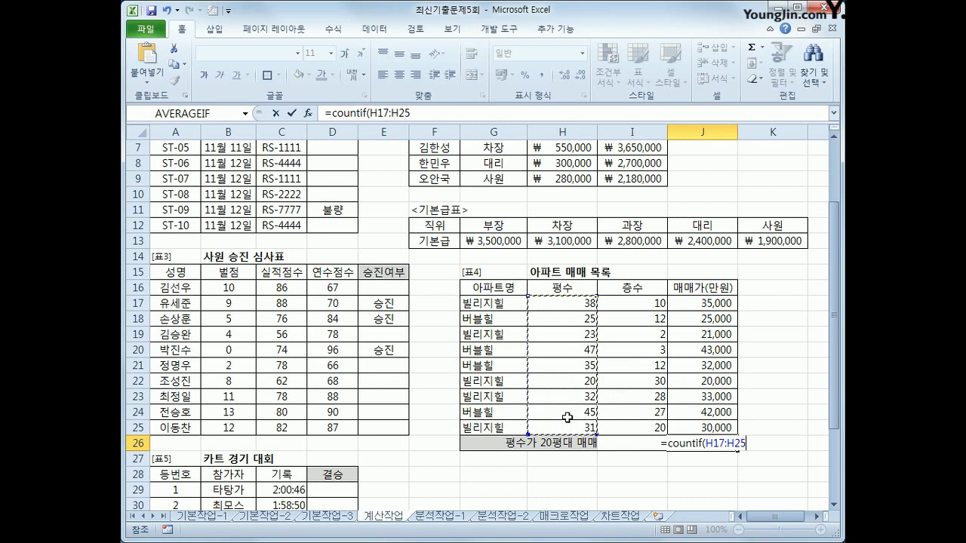
type(",\"")
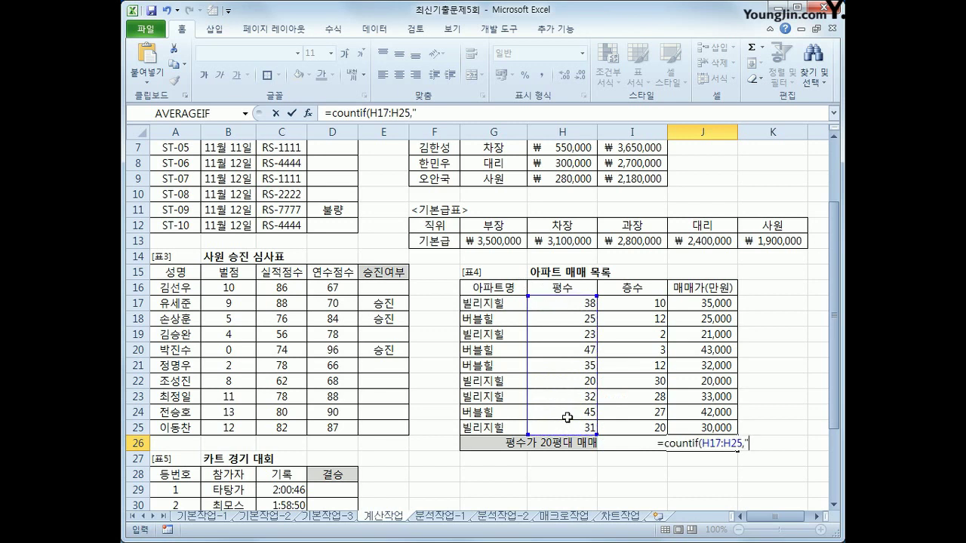
type(">=20\"")
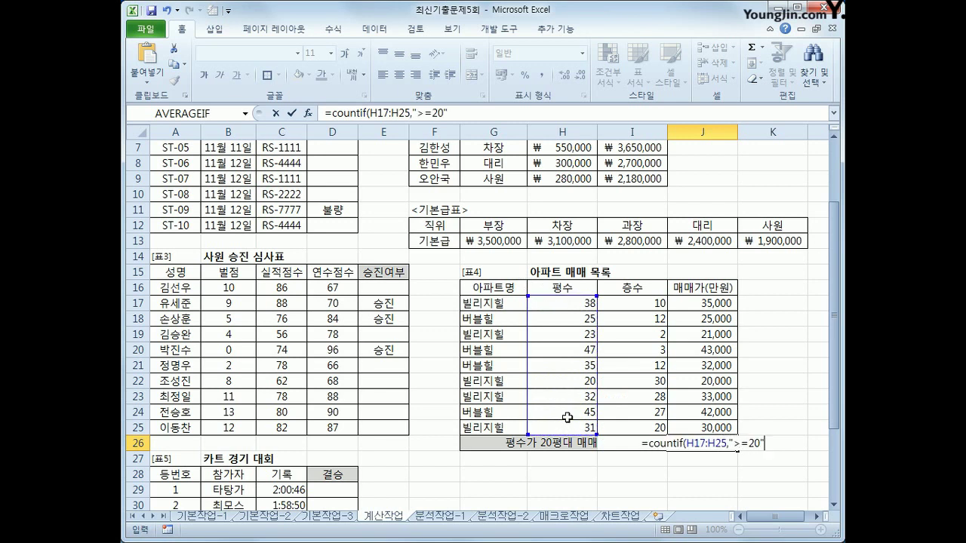
type(")")
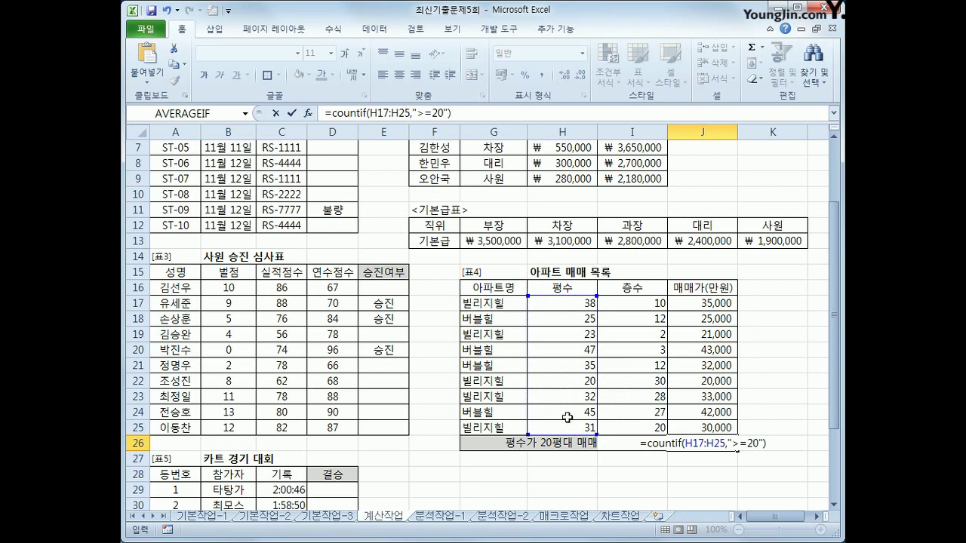
key("Return")
key("Up")
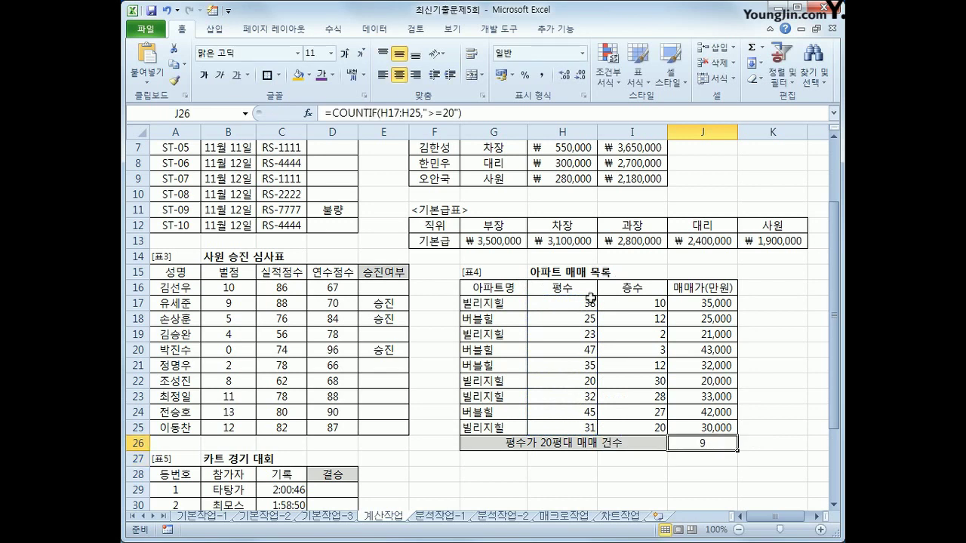
Check the 평수 values in H17:H25 against the count in J26, looking for those of 30 or more
left_click(590, 301)
left_click(586, 321)
left_click(585, 334)
left_click(583, 350)
left_click(583, 366)
left_click(584, 382)
left_click(584, 397)
left_click(584, 412)
left_click(580, 428)
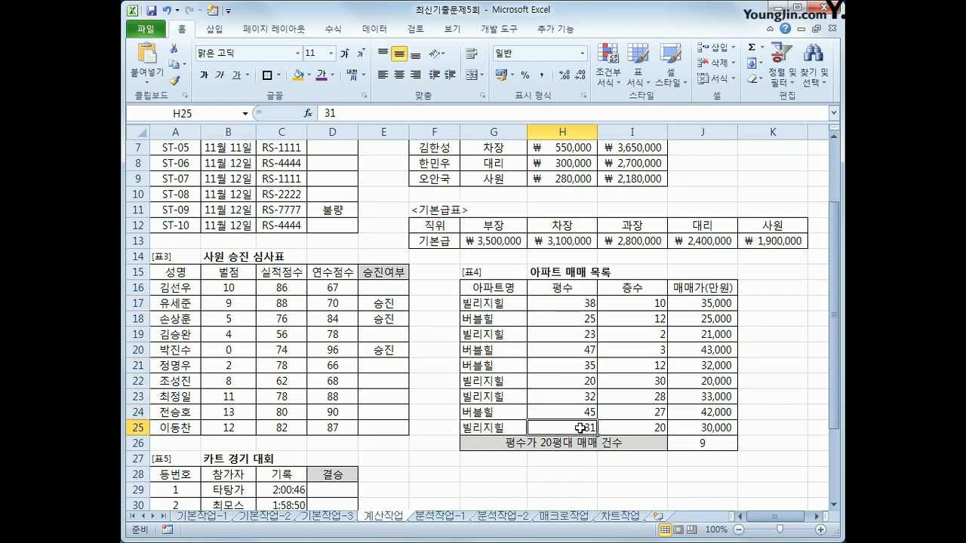
left_click_drag(573, 304, 588, 428)
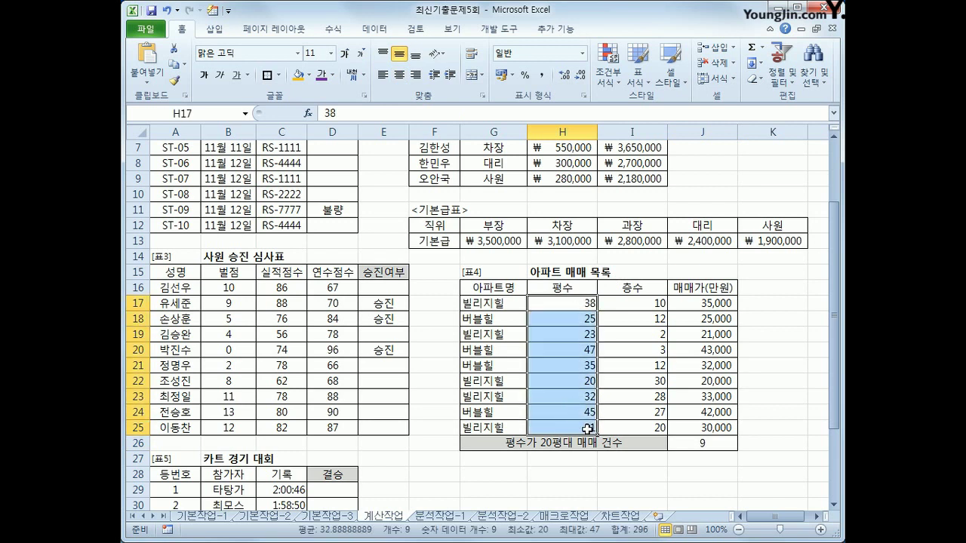
left_click(698, 444)
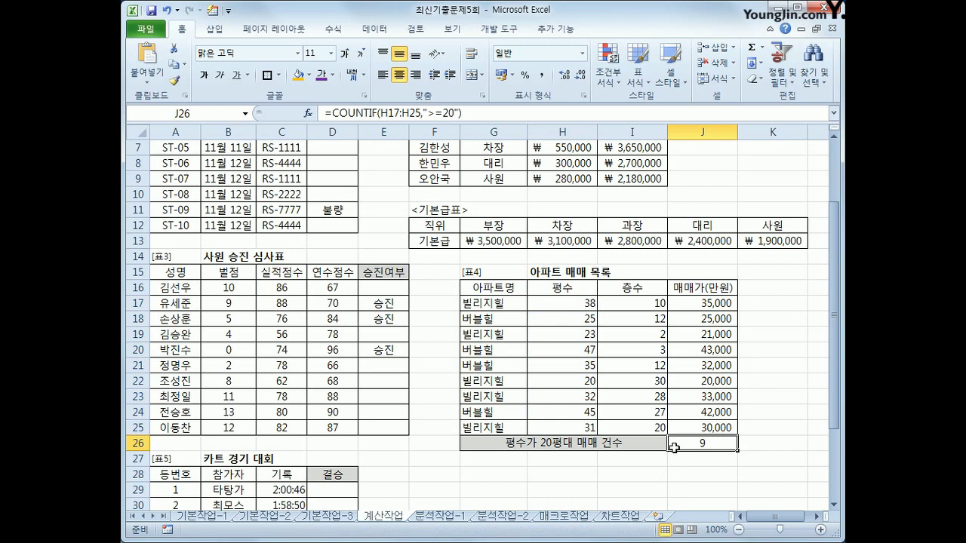
left_click(580, 429)
left_click(581, 413)
left_click(583, 397)
left_click(584, 368)
left_click(583, 353)
left_click(580, 306)
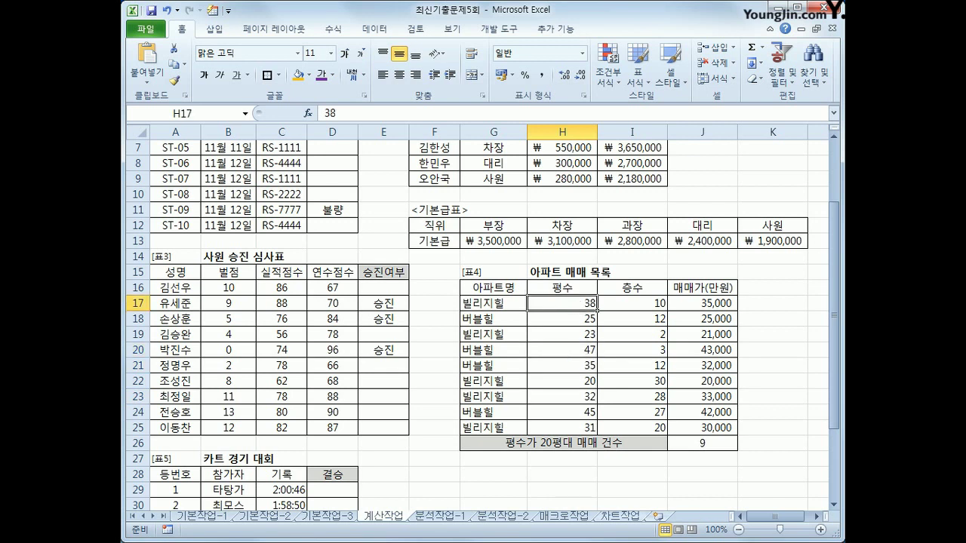
Subtract COUNTIF(H17:H25,">=30") from the formula in J26 by reusing a copy of the existing COUNTIF
left_click(702, 446)
left_click_drag(335, 115, 480, 114)
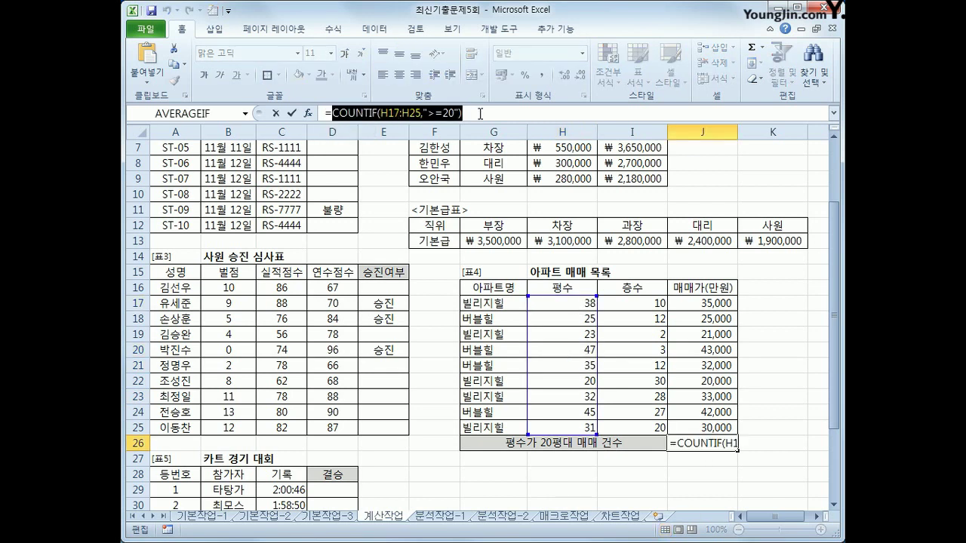
left_click(480, 114)
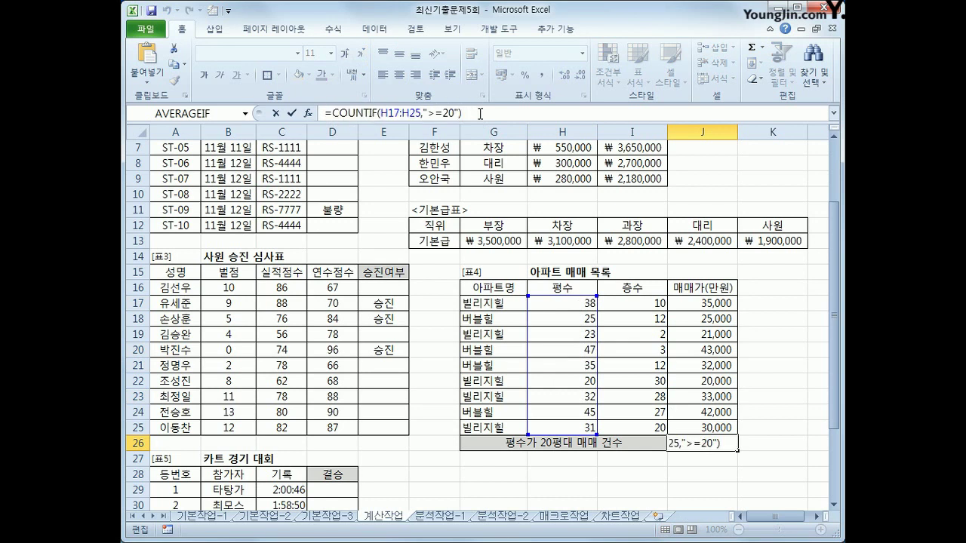
type("-")
key("ctrl+v")
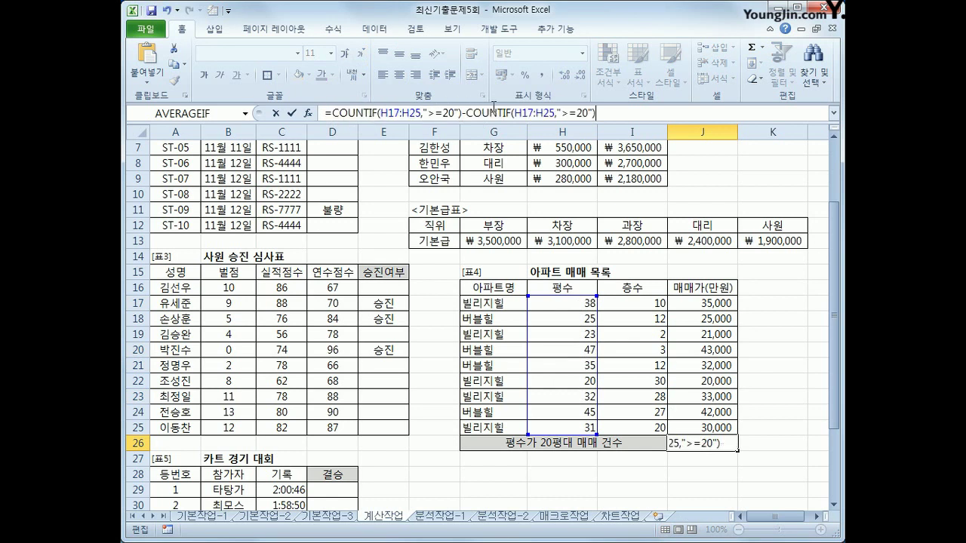
left_click(579, 113)
key("BackSpace")
type("3")
key("Return")
left_click(689, 442)
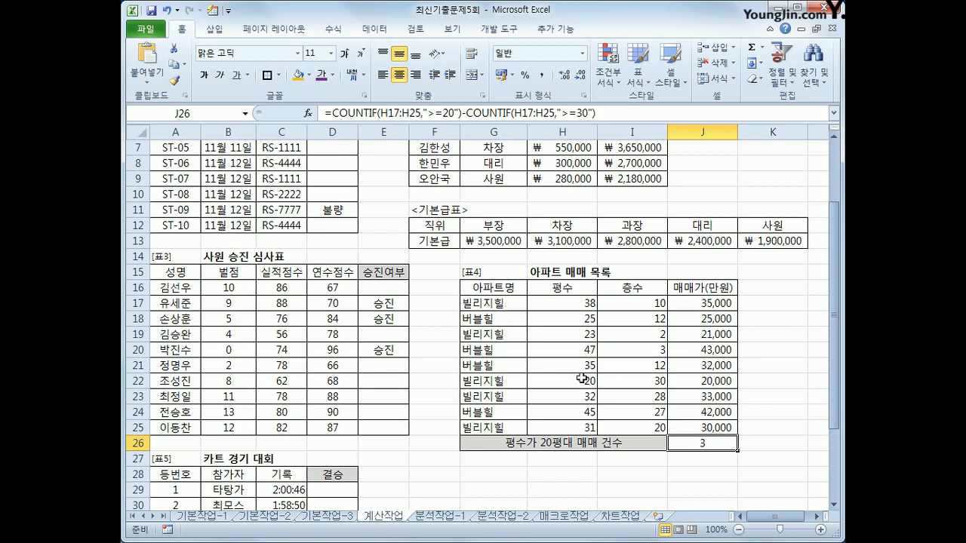
Start a RANK formula in D29 of the 카트 경기 대회 table, ranking C29 within the absolute range $C$29:$C$36
scroll(473, 455, "down", 2)
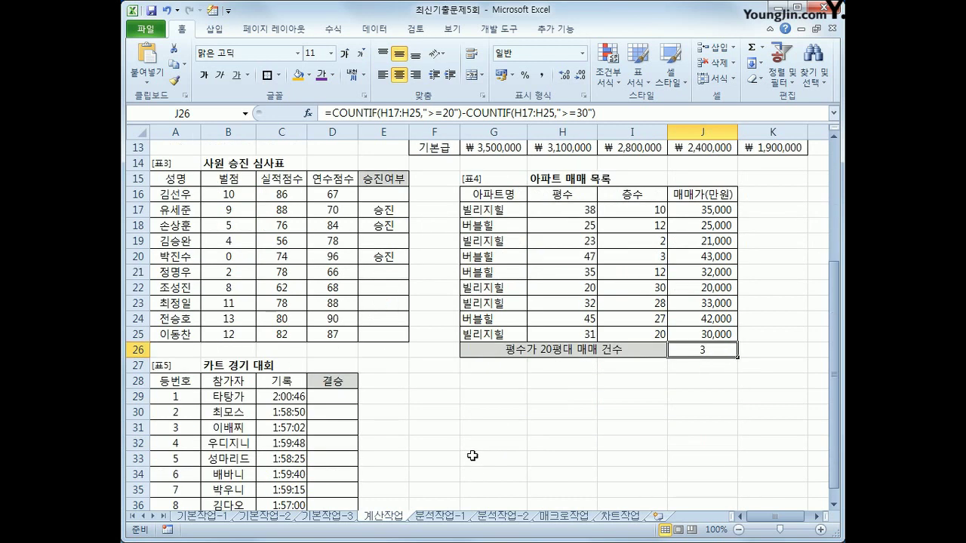
left_click(327, 400)
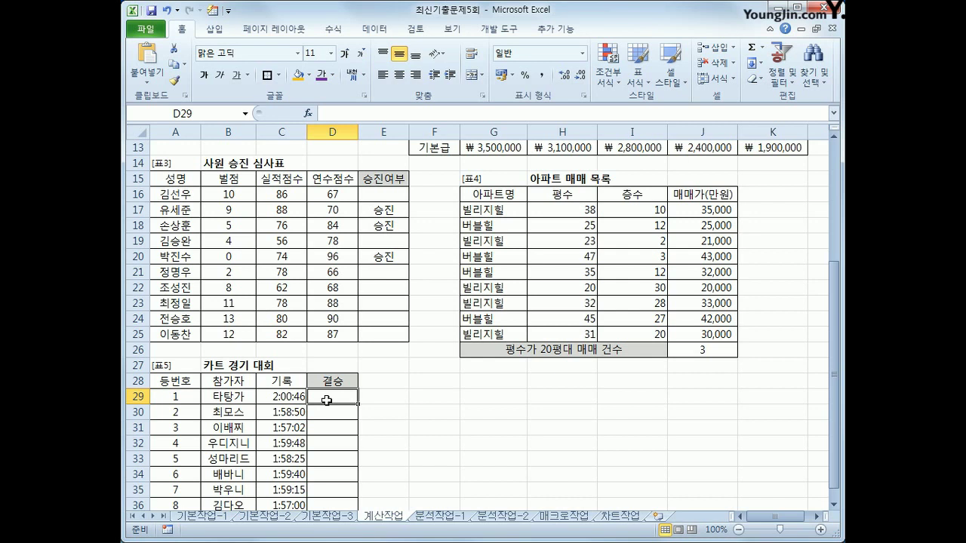
scroll(327, 400, "down", 2)
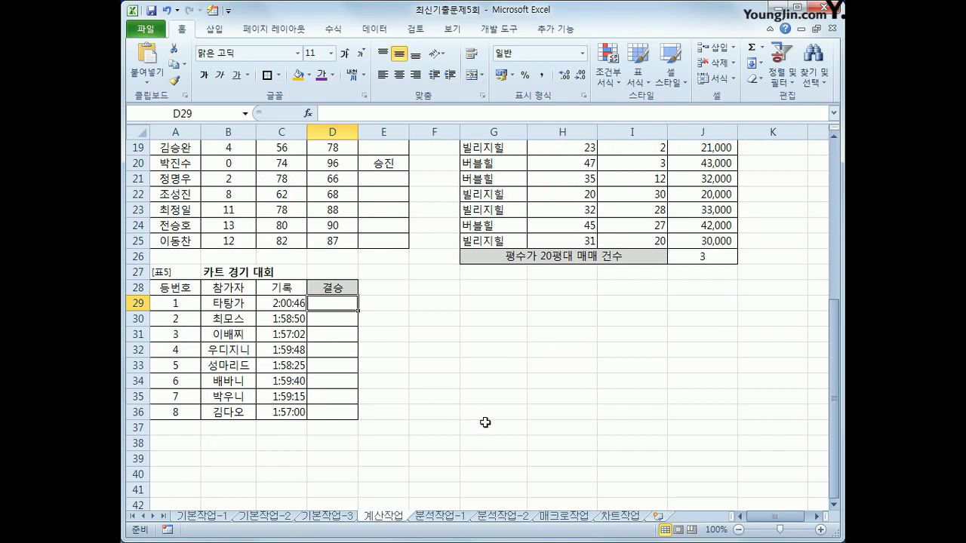
type("=rank(")
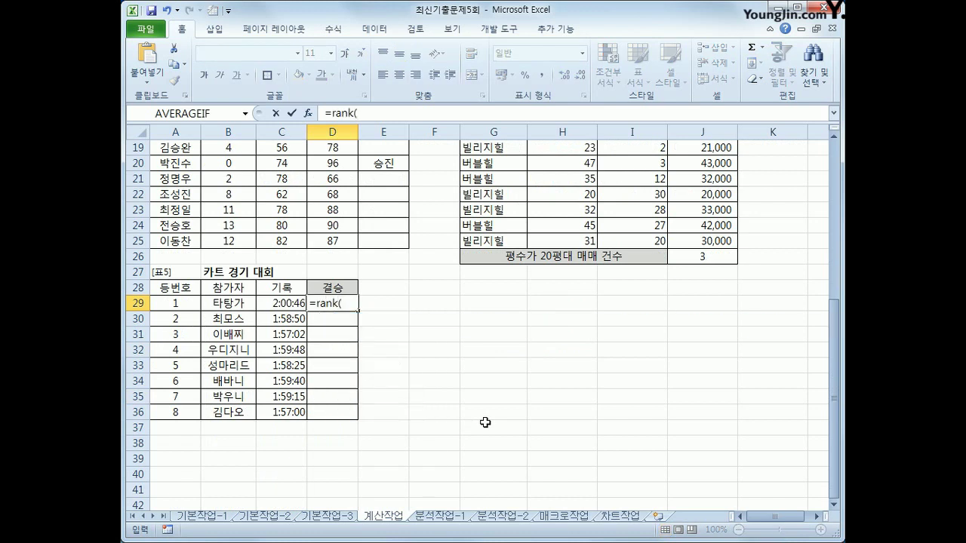
key("Left")
type(",")
left_click_drag(281, 412, 281, 302)
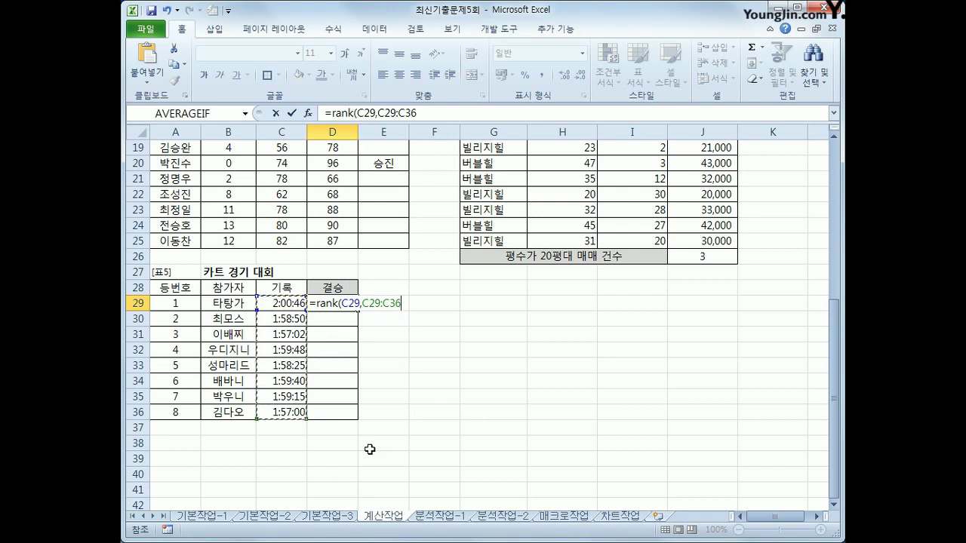
key("F4")
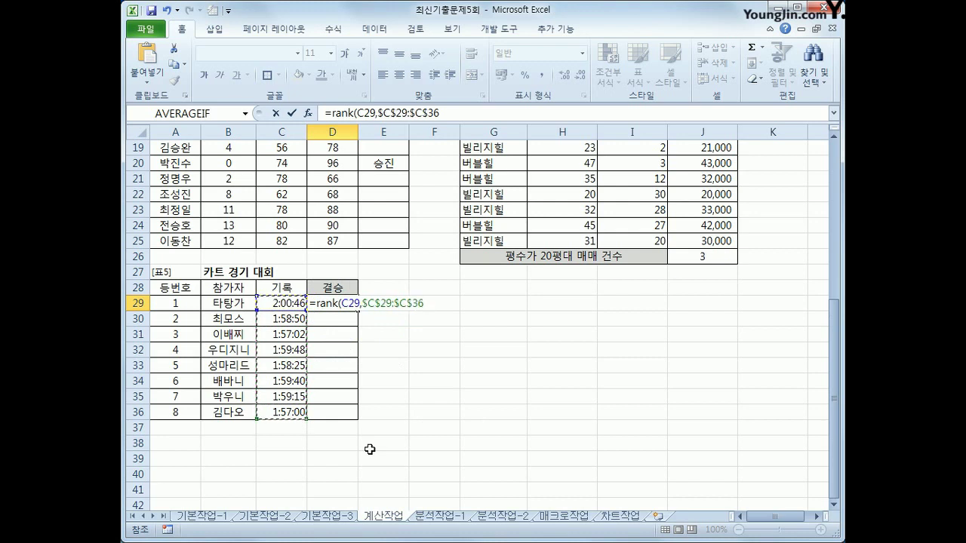
Complete the RANK formula with ascending order (1) and fill it down to D36
type(",")
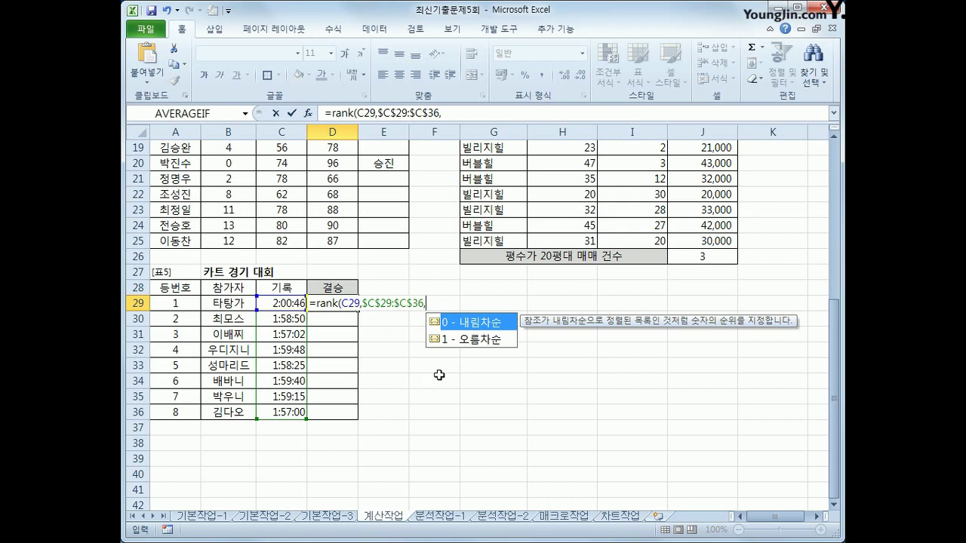
left_click(469, 341)
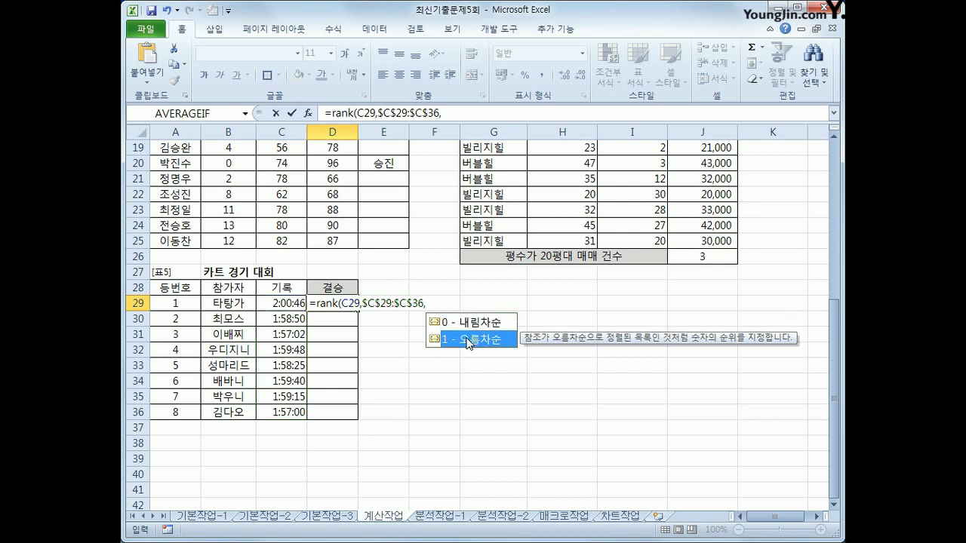
double_click(468, 341)
type(")")
key("Return")
key("Up")
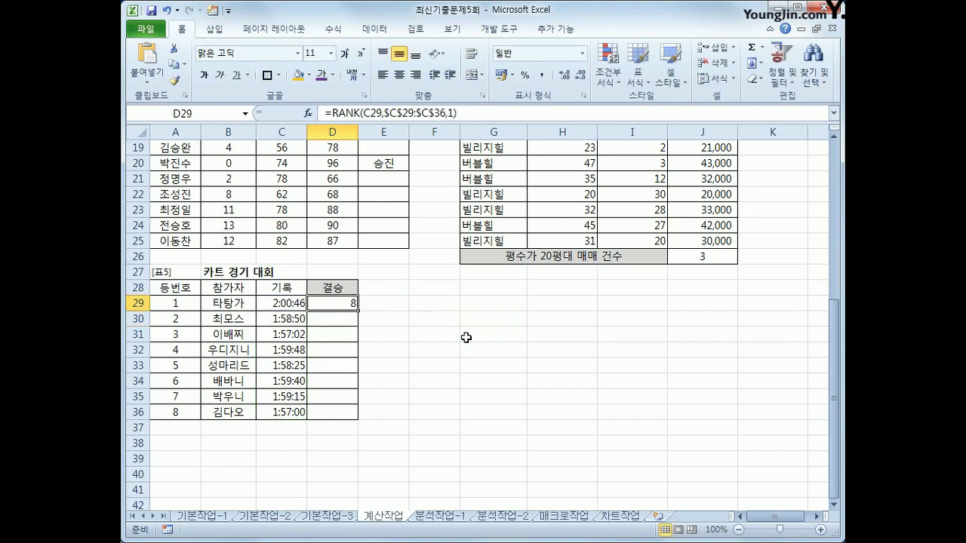
left_click_drag(358, 309, 361, 420)
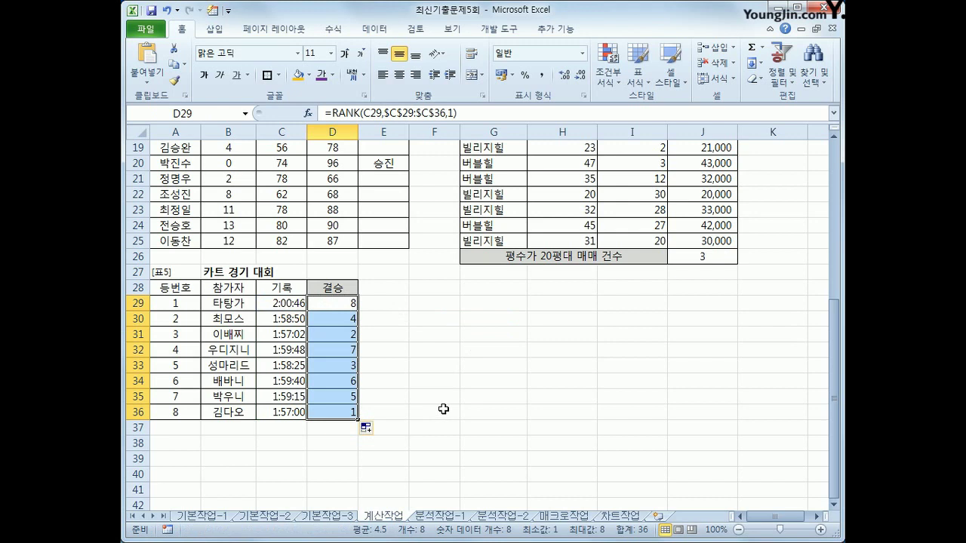
Wrap the RANK formula in D29 in an IF function that tests whether the rank is <=2
left_click(334, 304)
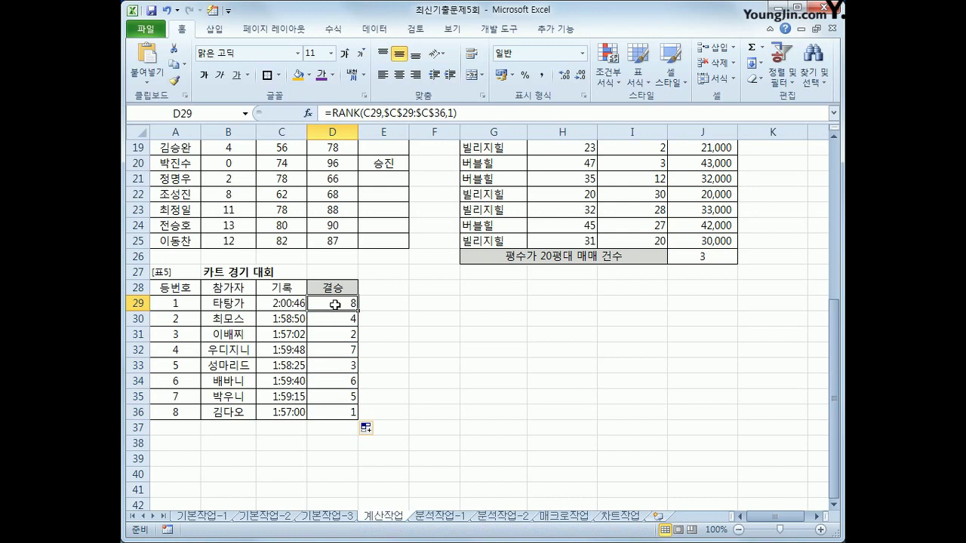
left_click(332, 113)
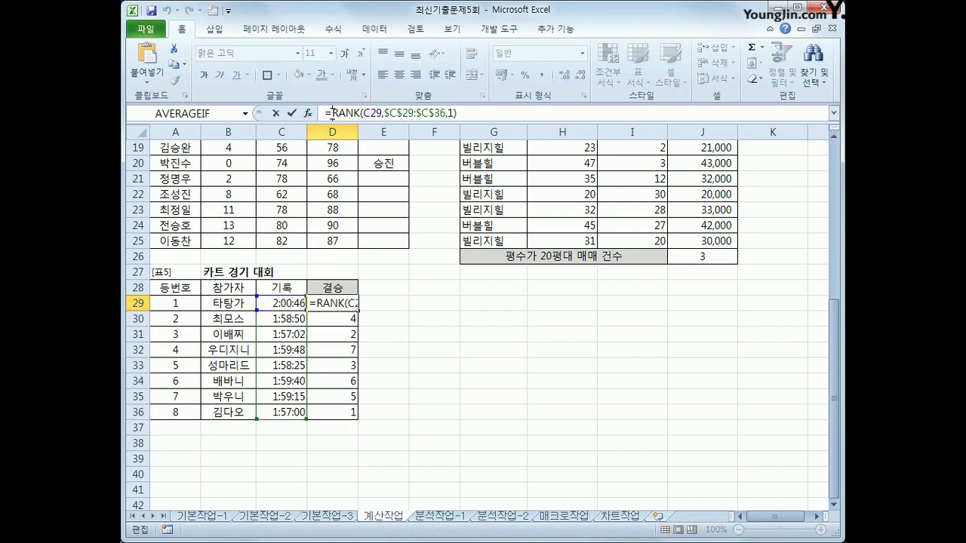
type("if(")
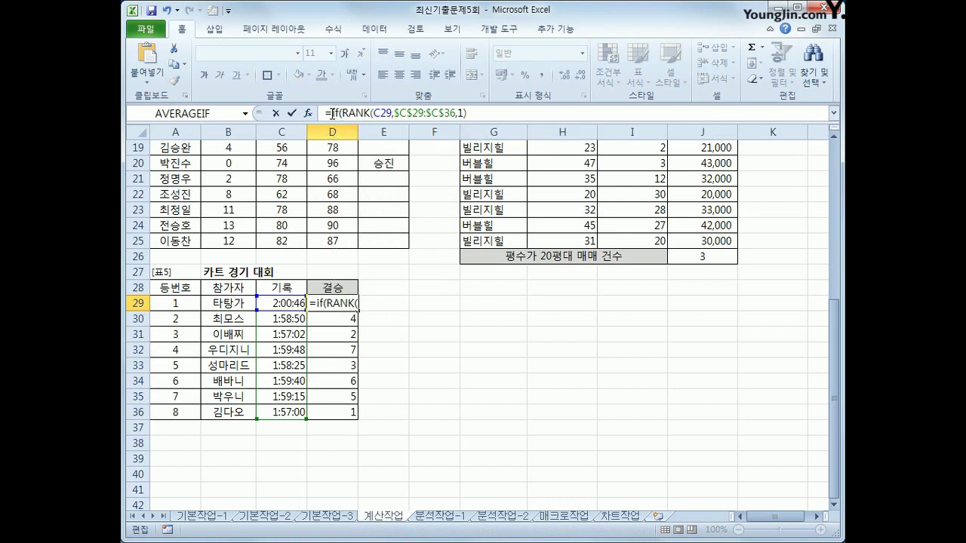
left_click(494, 115)
type("<=2,")
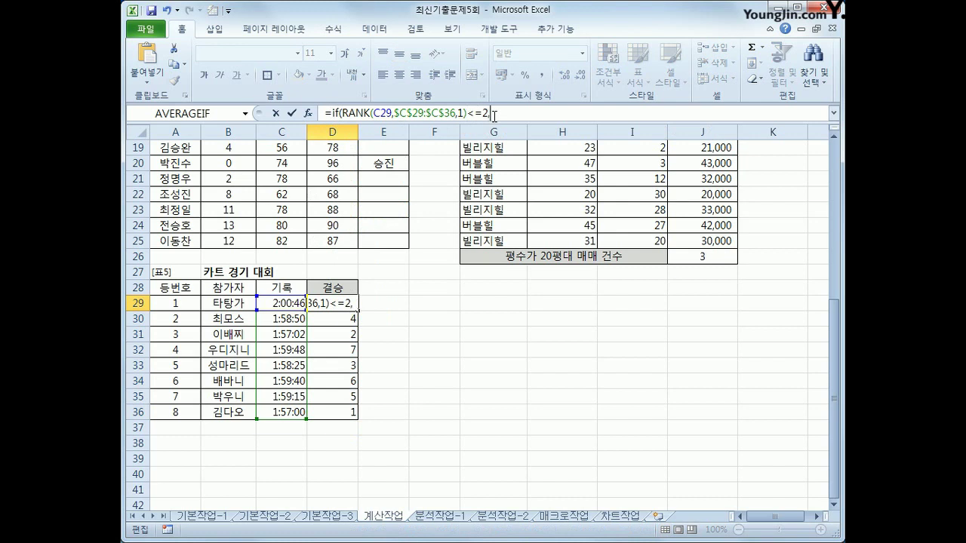
Finish the IF formula with "결승진출" when true and an empty string otherwise, and fill it down to D36
type("\"결승진출\",\"\"")
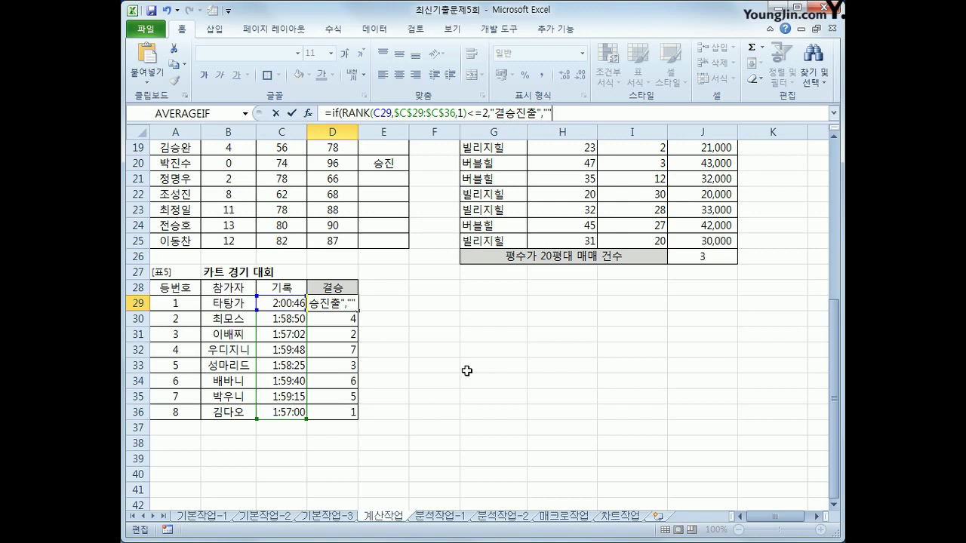
type(")")
key("Return")
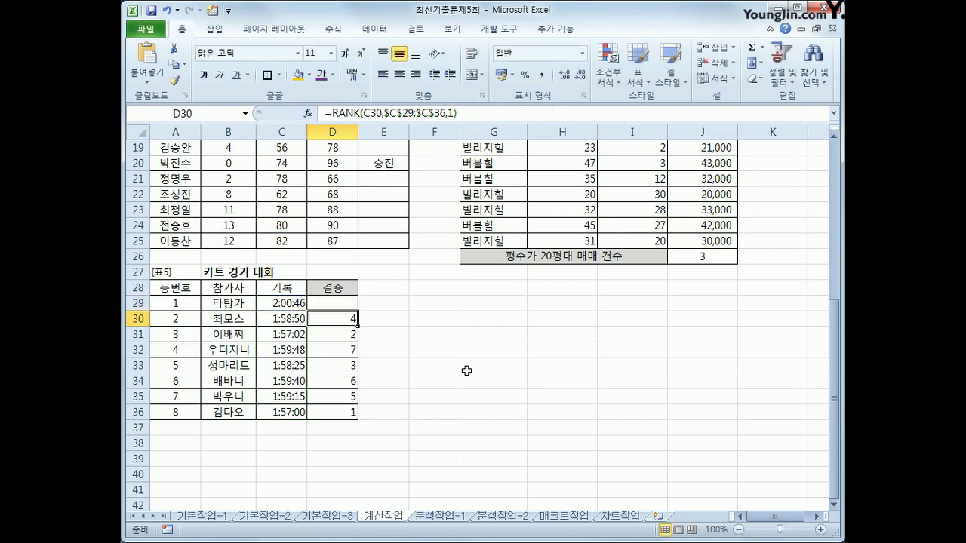
left_click(352, 304)
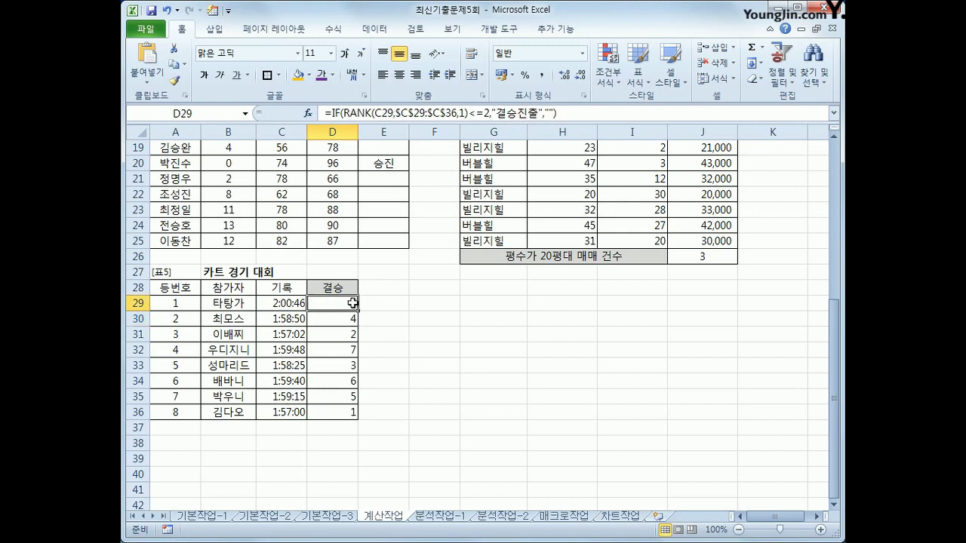
left_click_drag(357, 310, 359, 412)
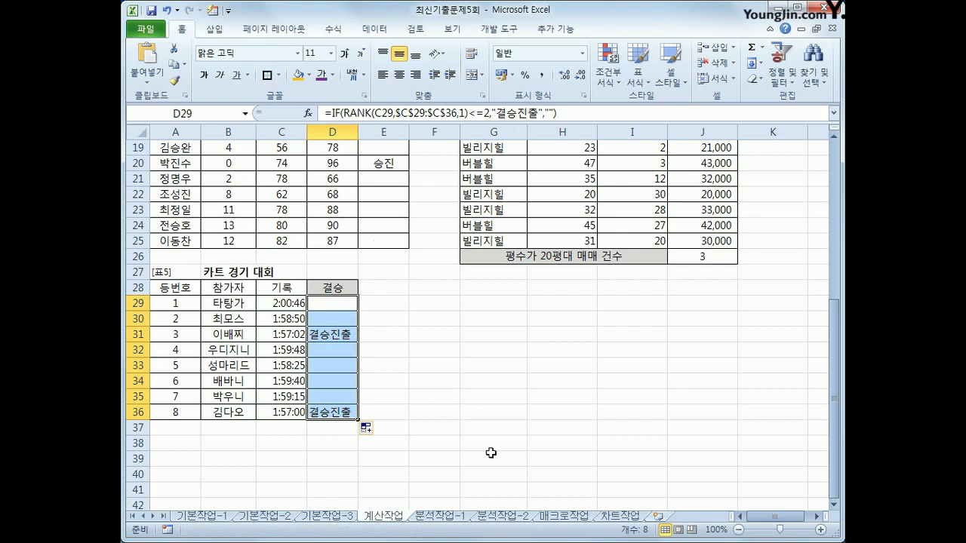
Create a pivot table from A3:E22 of the 분석작업-1 sheet, placed on the existing worksheet at A28
left_click(450, 517)
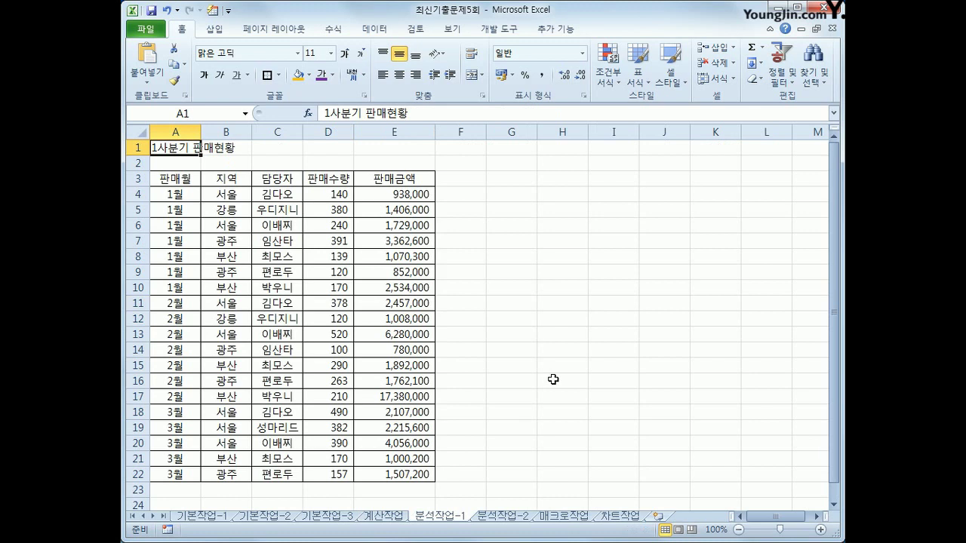
left_click(215, 206)
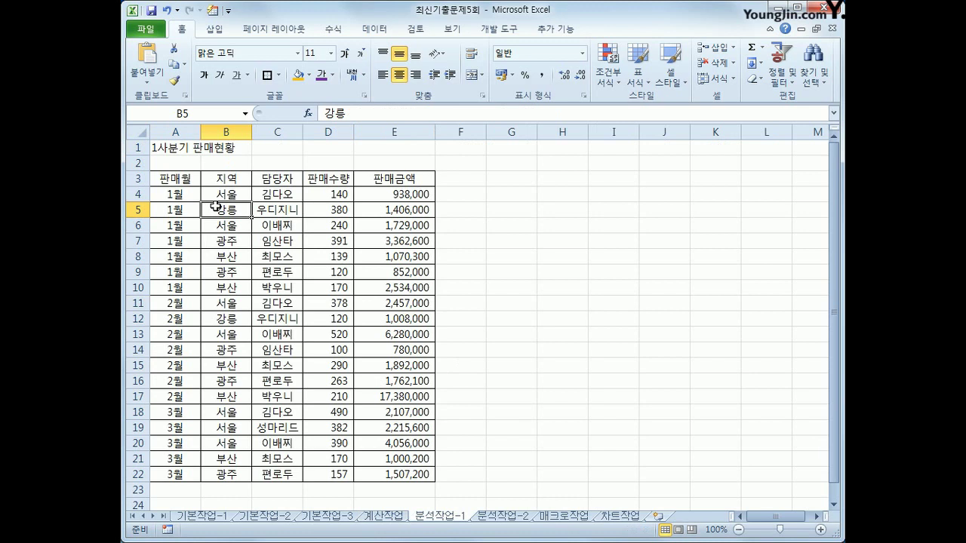
left_click(215, 28)
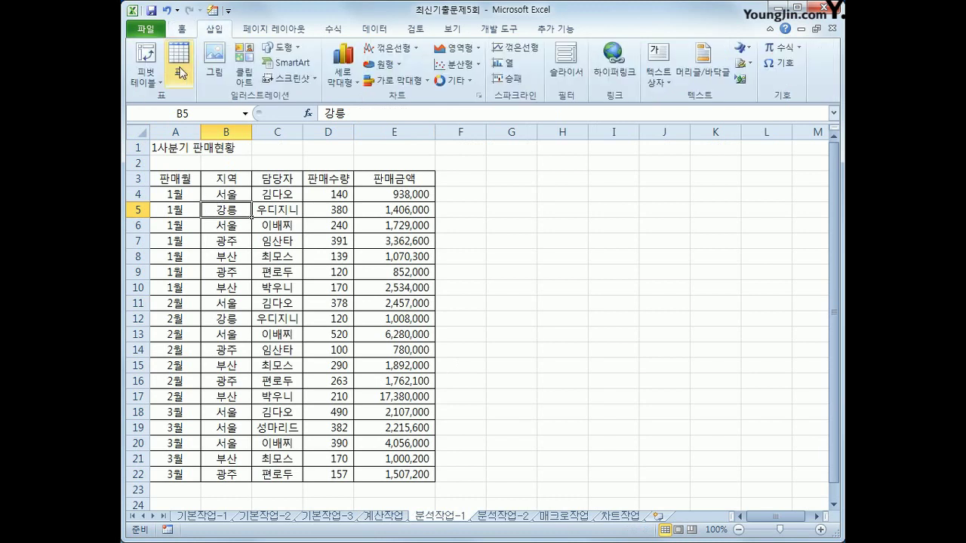
left_click(149, 69)
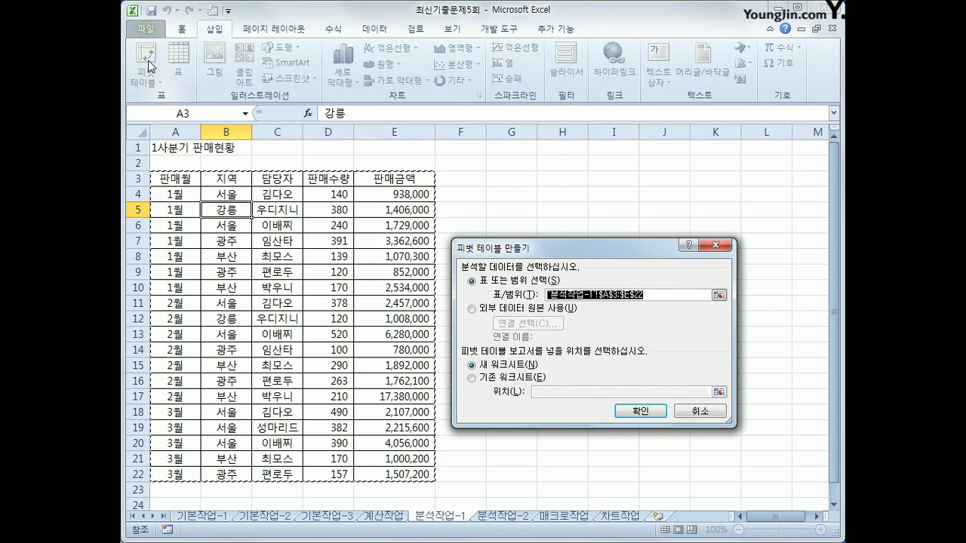
left_click(483, 379)
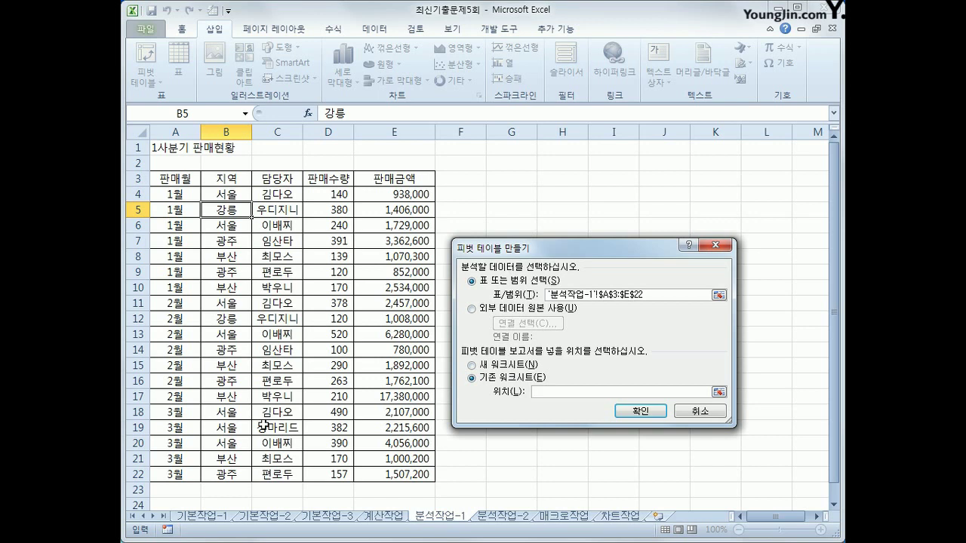
scroll(218, 449, "down", 2)
left_click(162, 475)
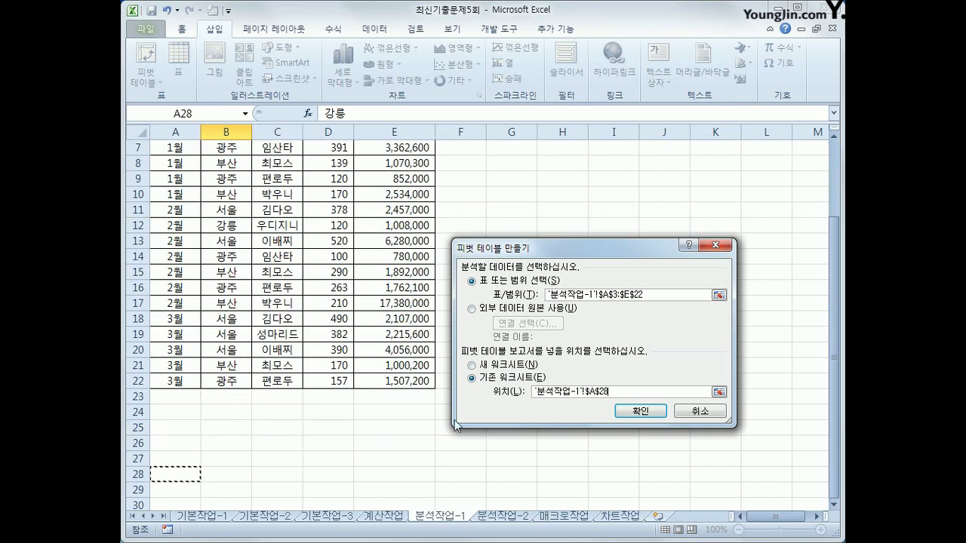
left_click(641, 410)
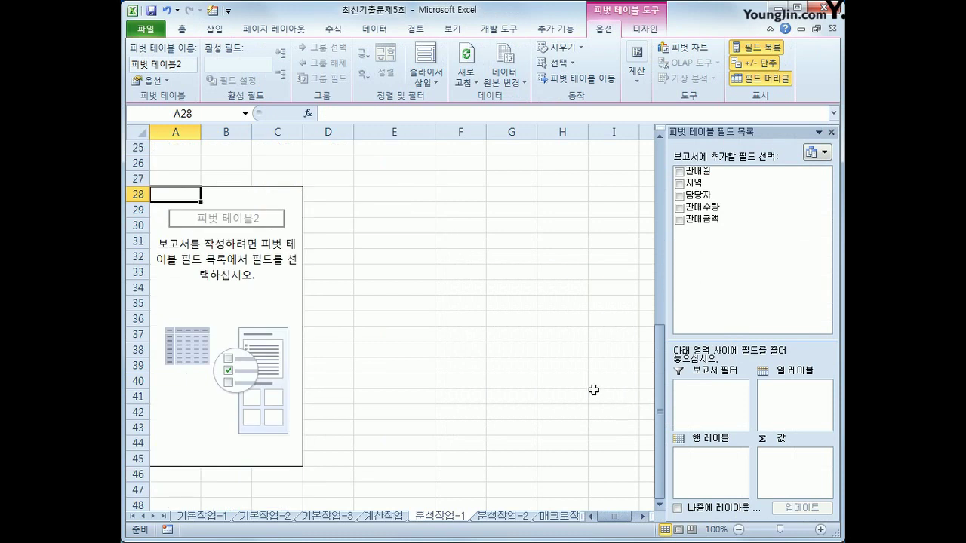
Lay out the pivot table with 담당자 as report filter, 지역 as row label, and 판매수량 and 판매금액 as values
left_click_drag(744, 196, 718, 392)
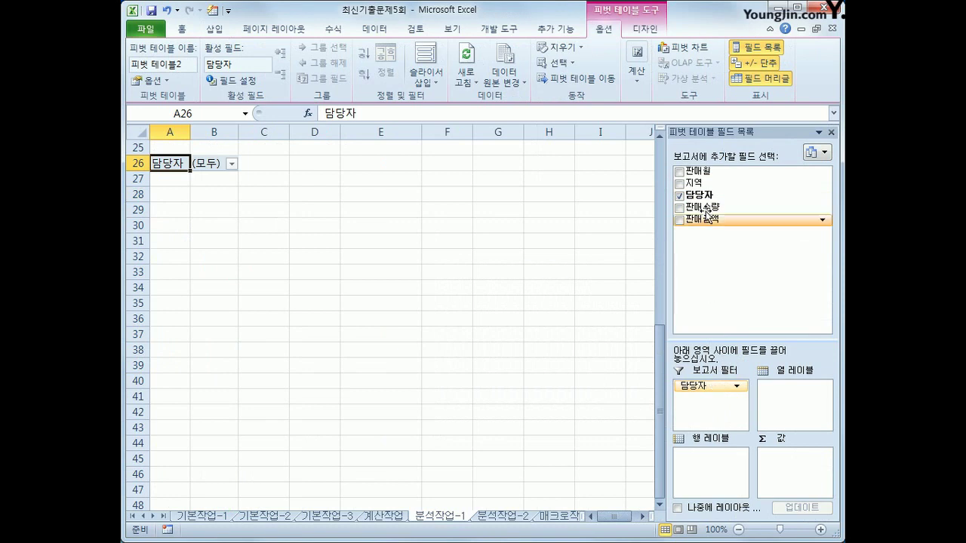
left_click_drag(703, 185, 734, 480)
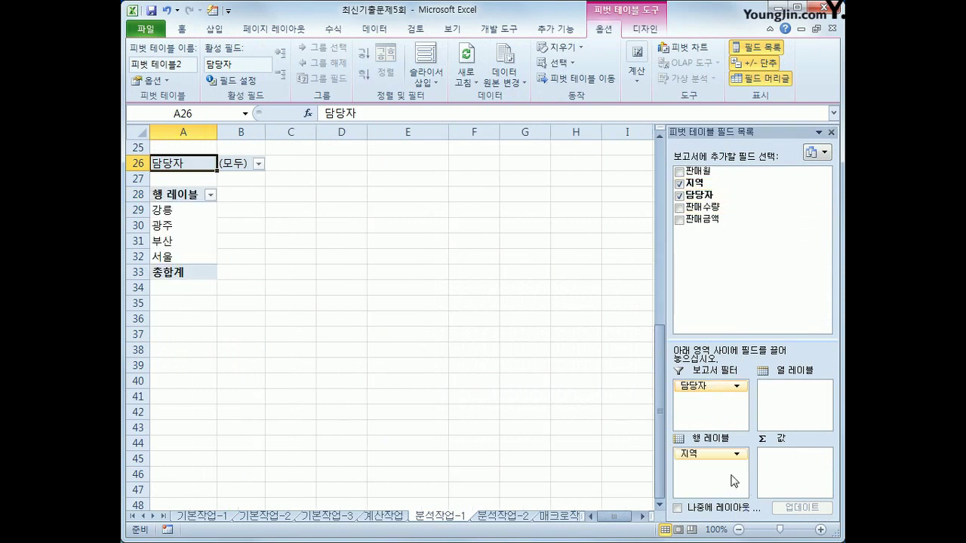
left_click_drag(713, 207, 798, 464)
left_click_drag(716, 222, 794, 487)
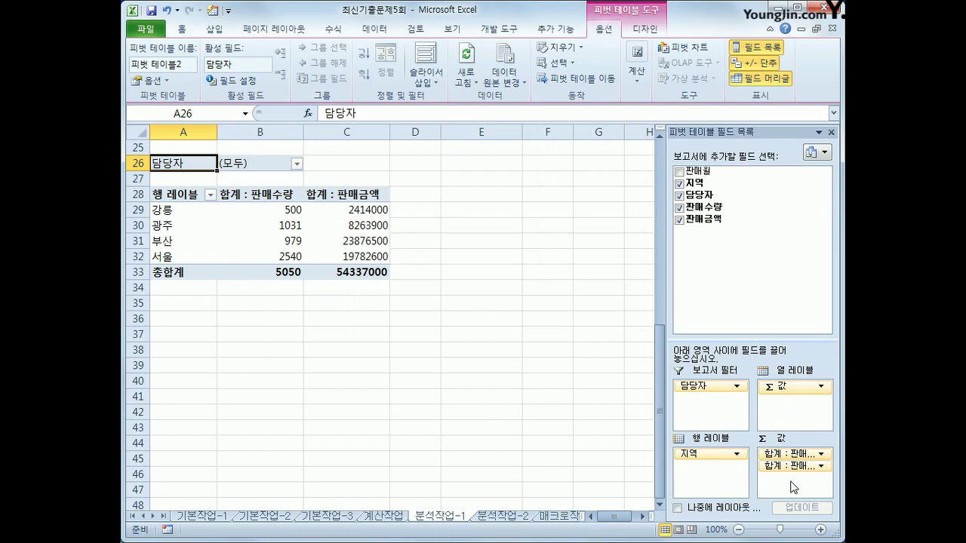
Change the summary function of both pivot value fields, 판매수량 and 판매금액, to 평균
left_click(794, 454)
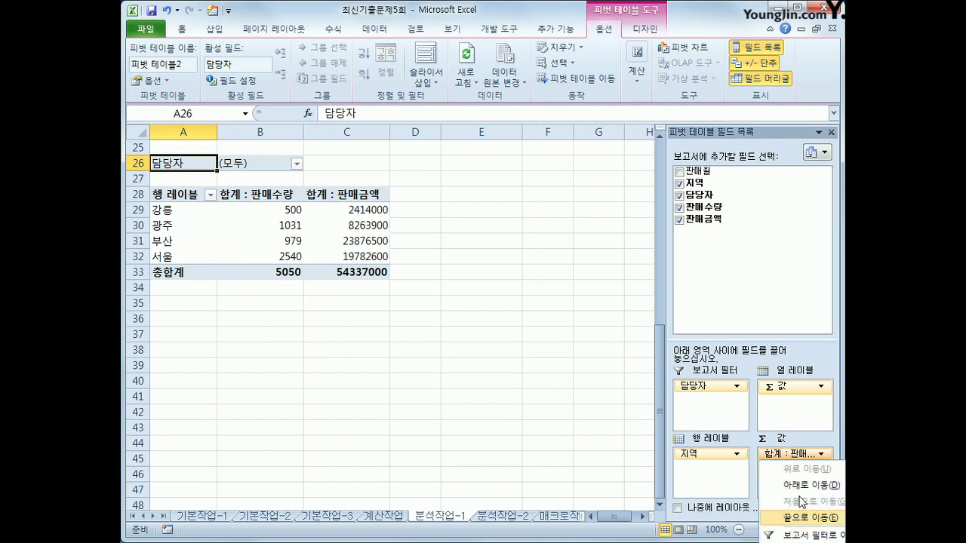
key("n")
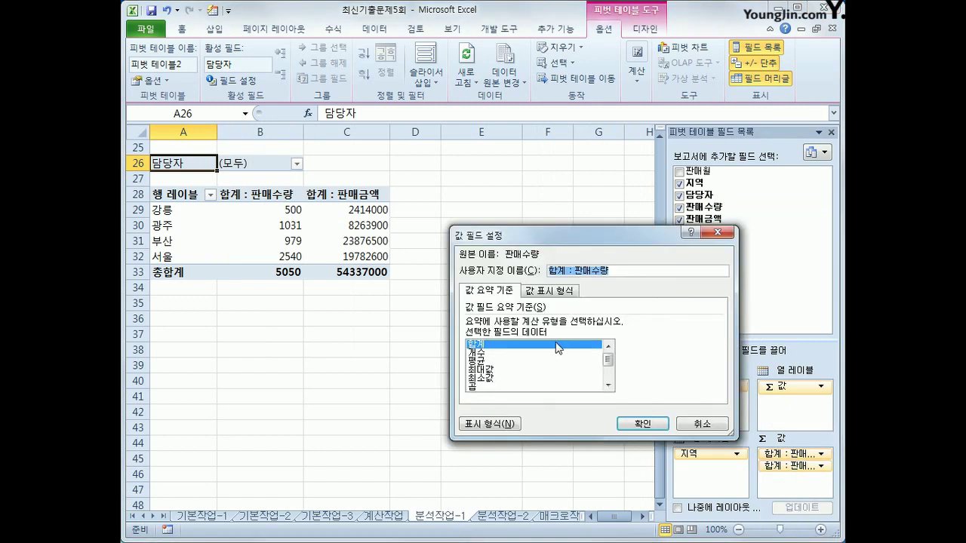
left_click(487, 361)
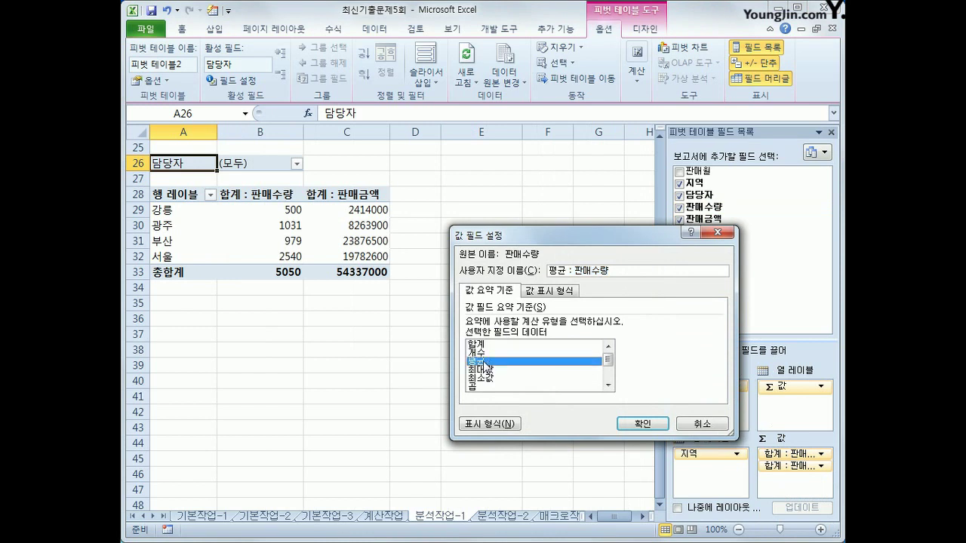
left_click(653, 426)
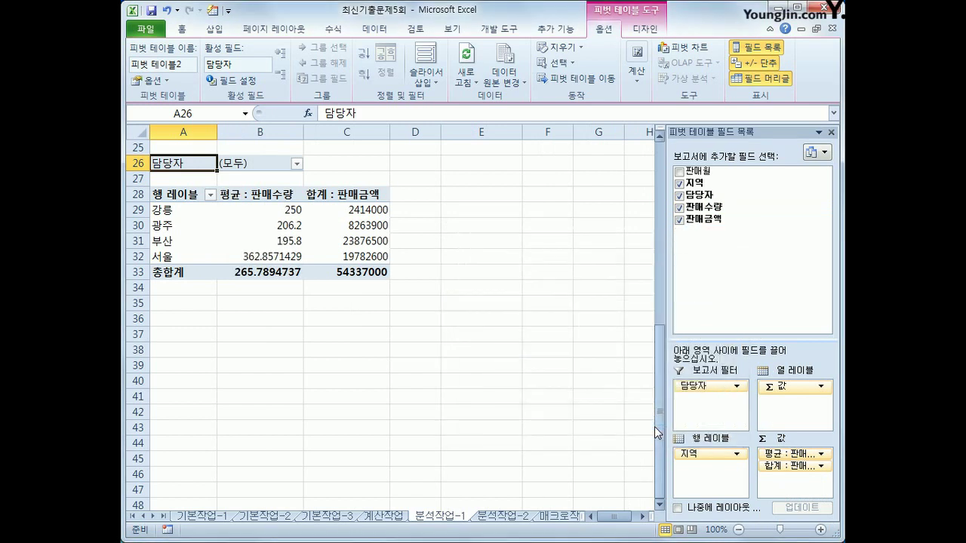
left_click(779, 468)
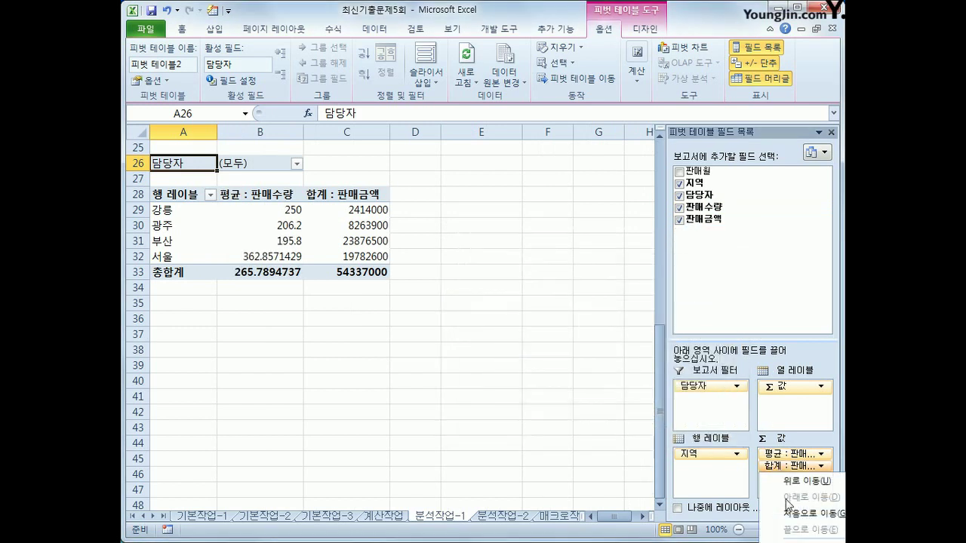
left_click(821, 500)
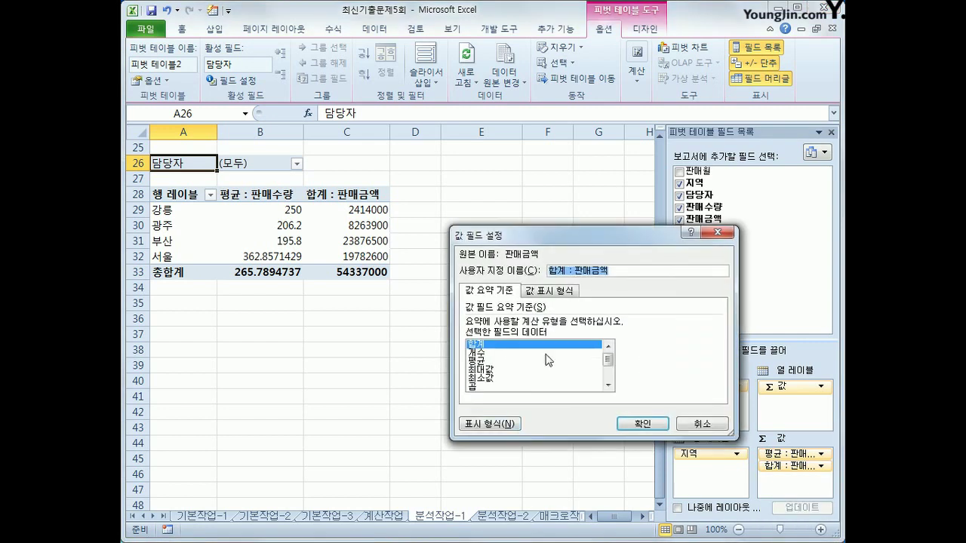
left_click(538, 362)
left_click(642, 424)
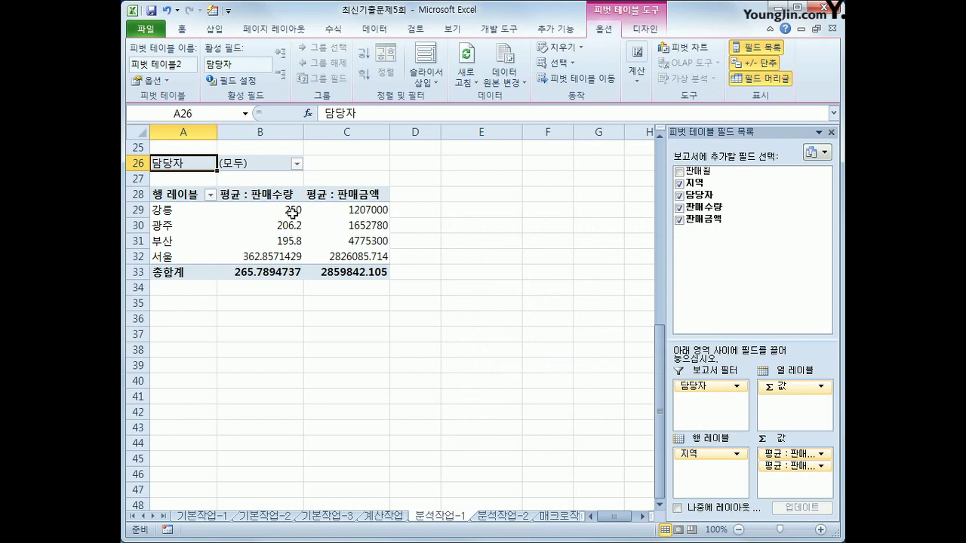
Change the pivot table's report layout to outline form (개요 형식으로 표시)
mouse_move(287, 211)
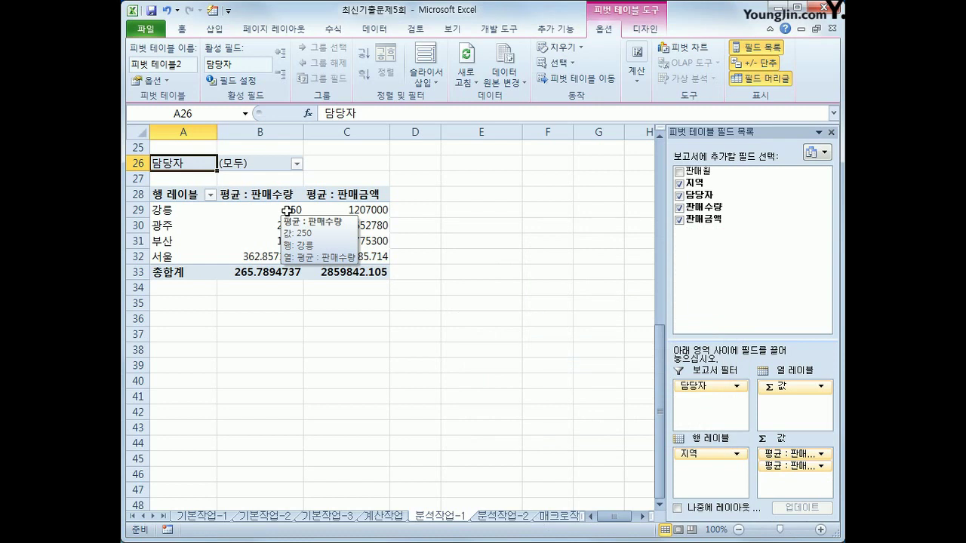
left_click(644, 31)
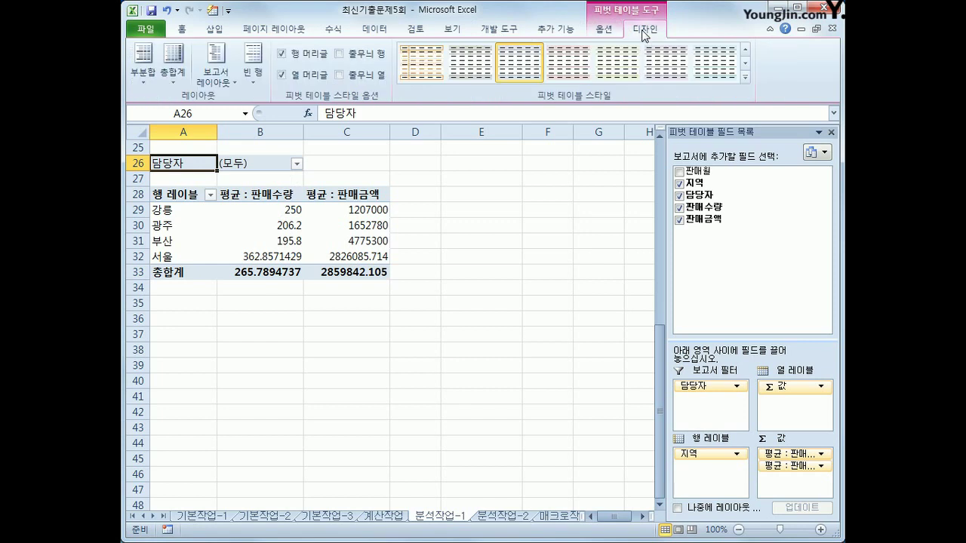
left_click(219, 77)
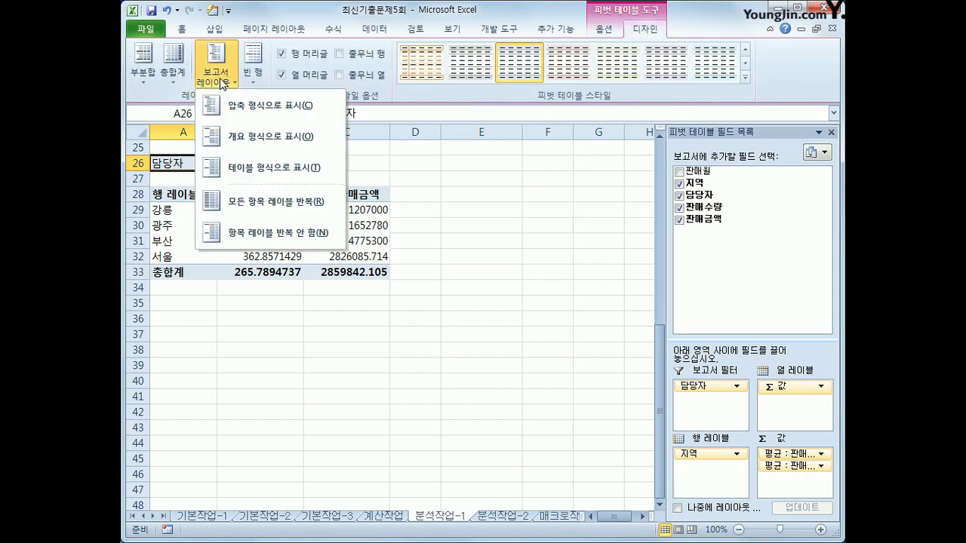
left_click(249, 137)
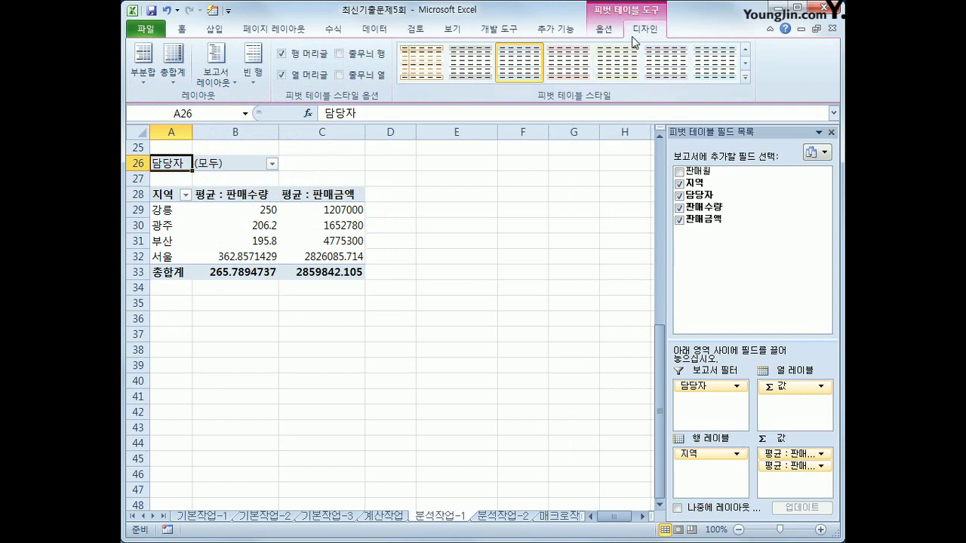
Apply the purple style from the first row of the 보통 group to the pivot table
left_click(746, 79)
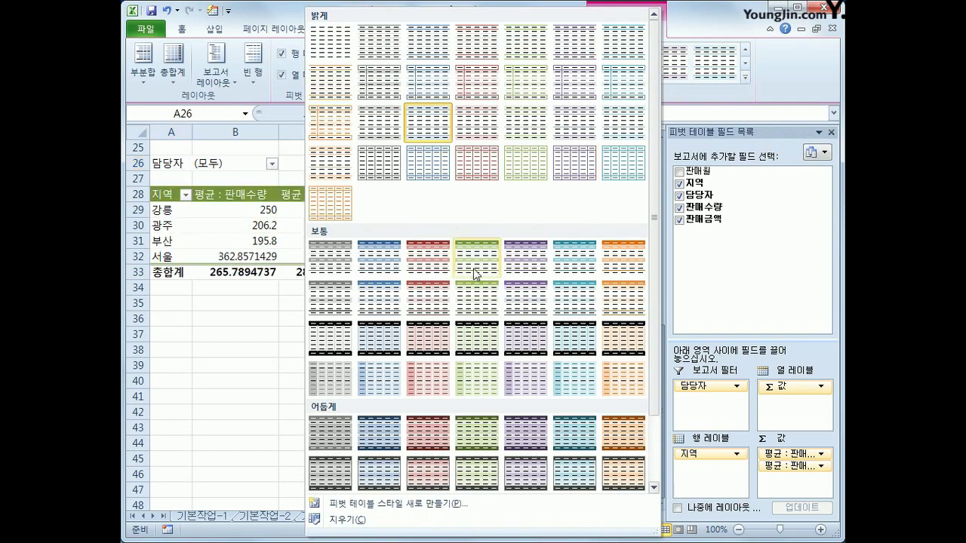
left_click(543, 275)
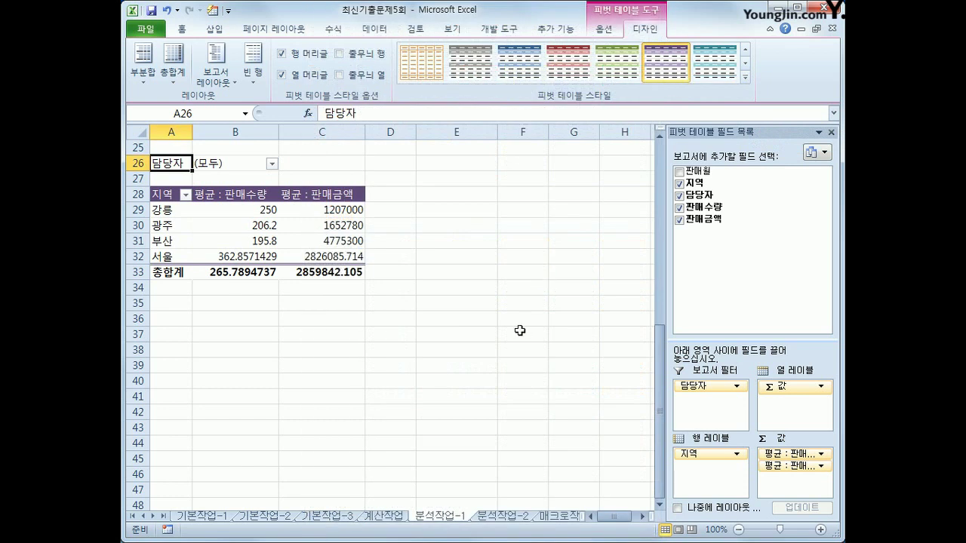
left_click(577, 353)
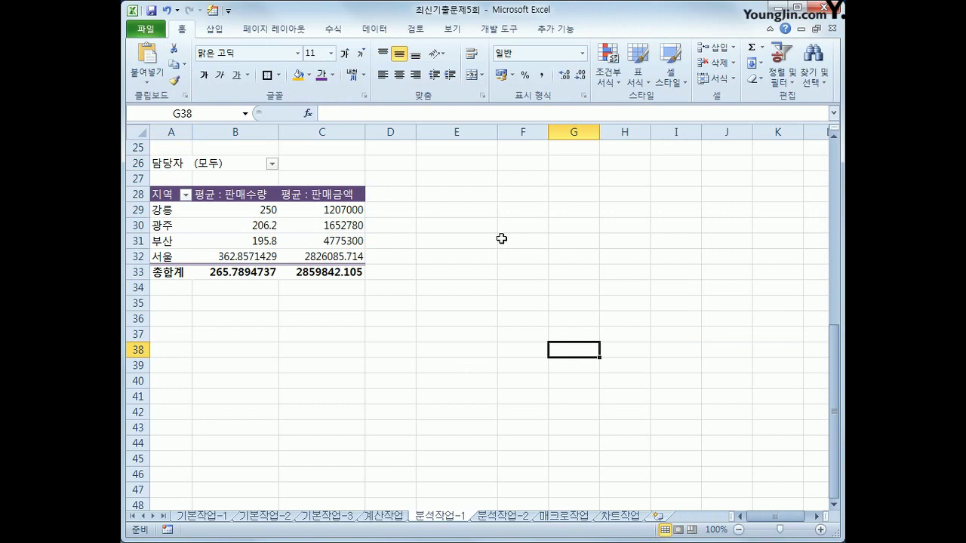
scroll(454, 297, "up", 3)
scroll(455, 297, "down", 1)
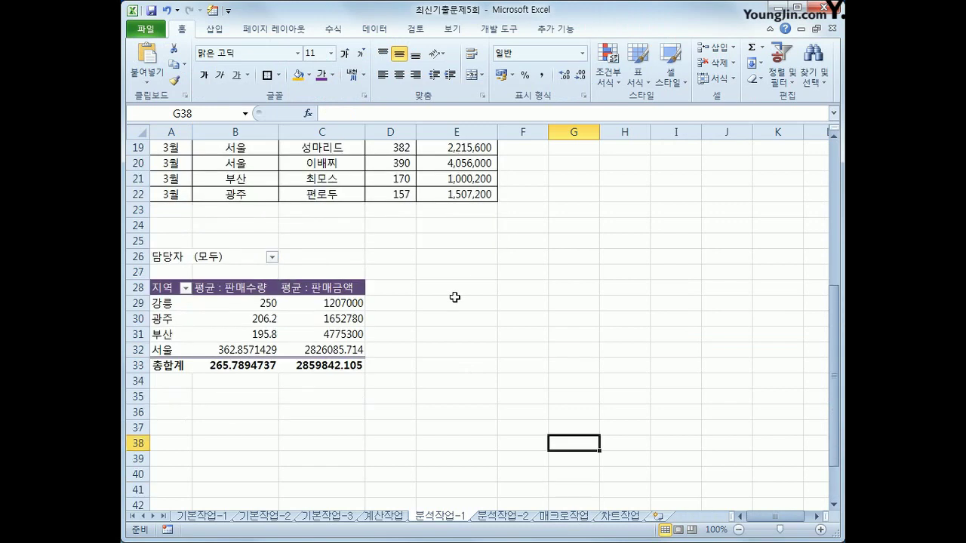
Sort the table on the 분석작업-2 sheet by 학년 in ascending order
left_click(503, 516)
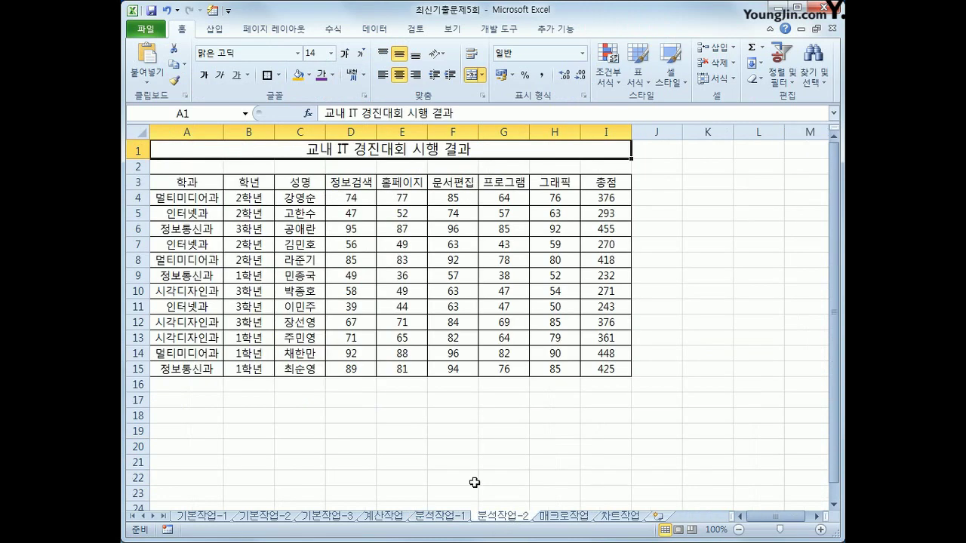
left_click(334, 273)
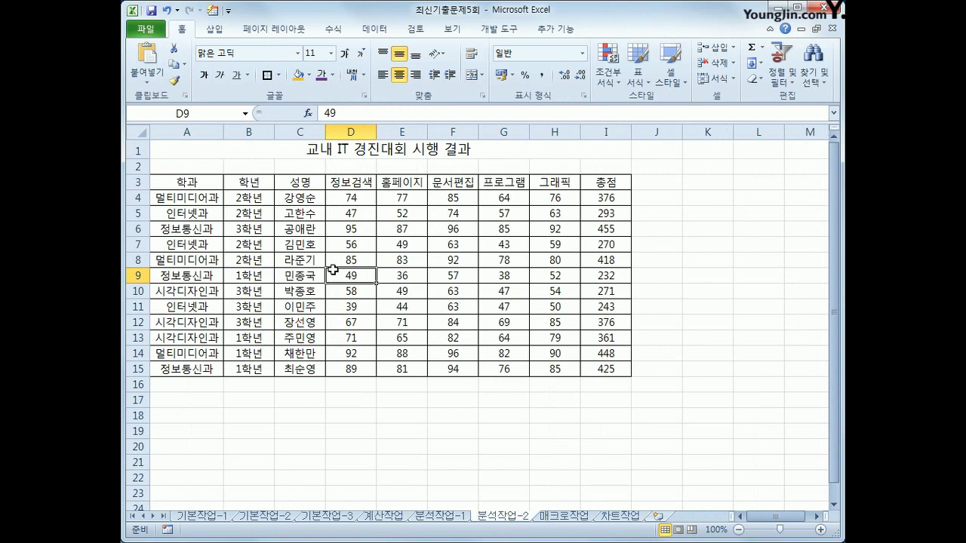
left_click(257, 182)
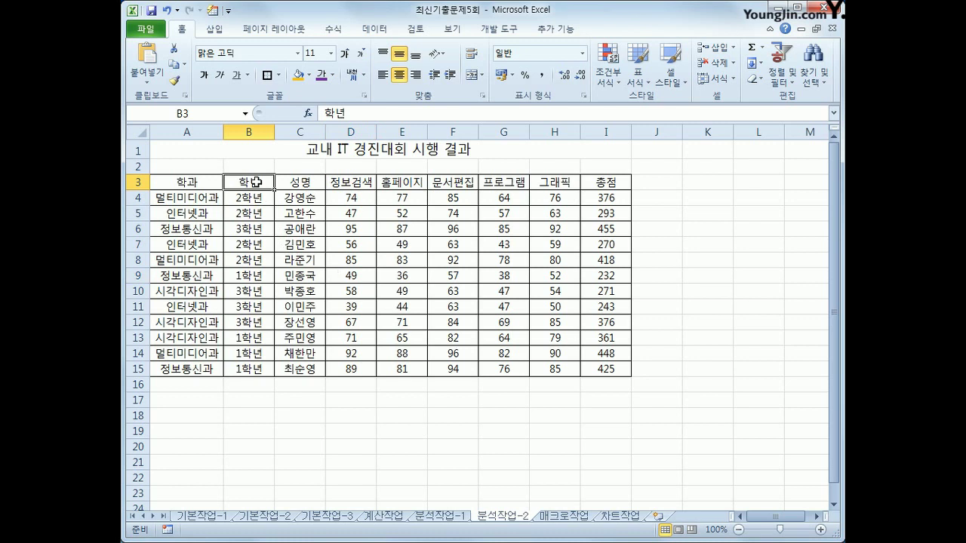
left_click(374, 29)
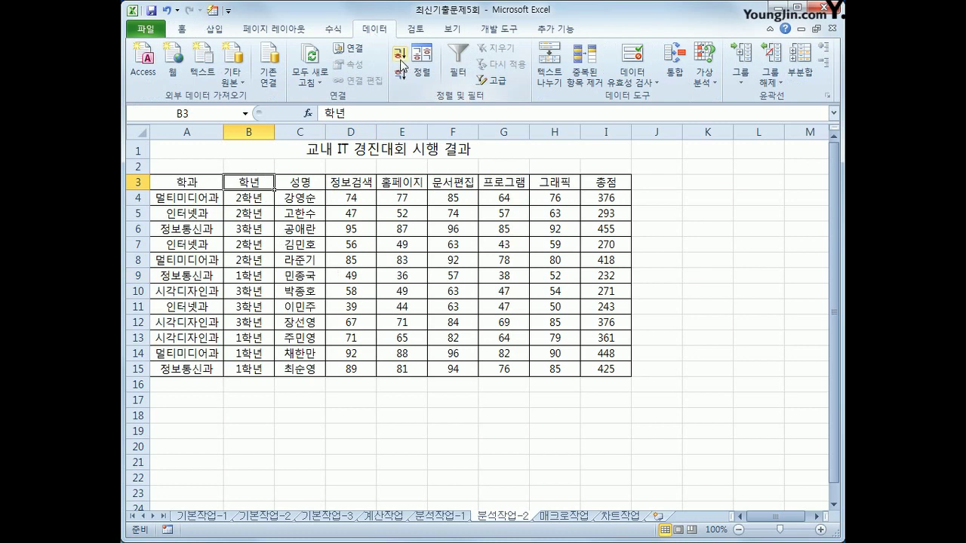
left_click(400, 55)
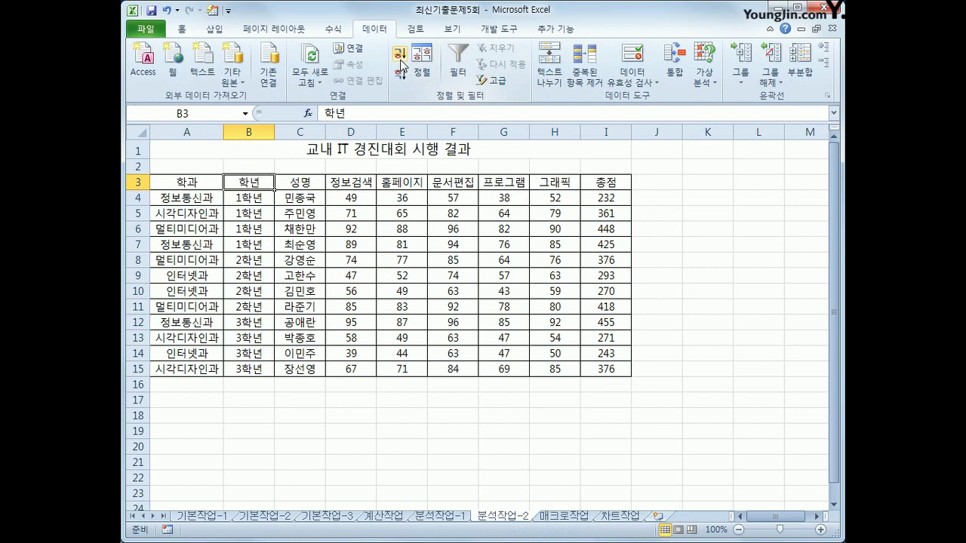
Start a subtotal on the sorted table and group it by 학년
left_click(796, 73)
left_click_drag(592, 235, 536, 162)
left_click(526, 192)
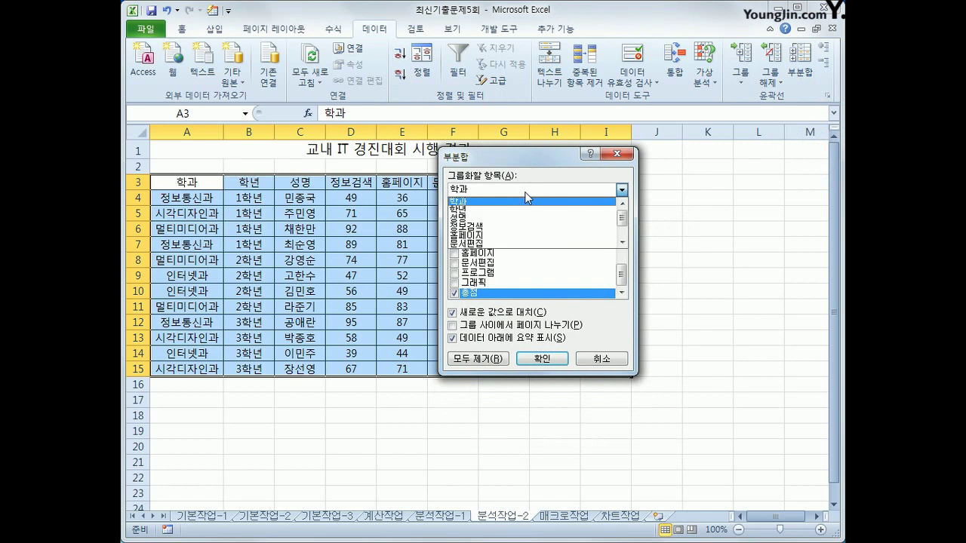
left_click(526, 211)
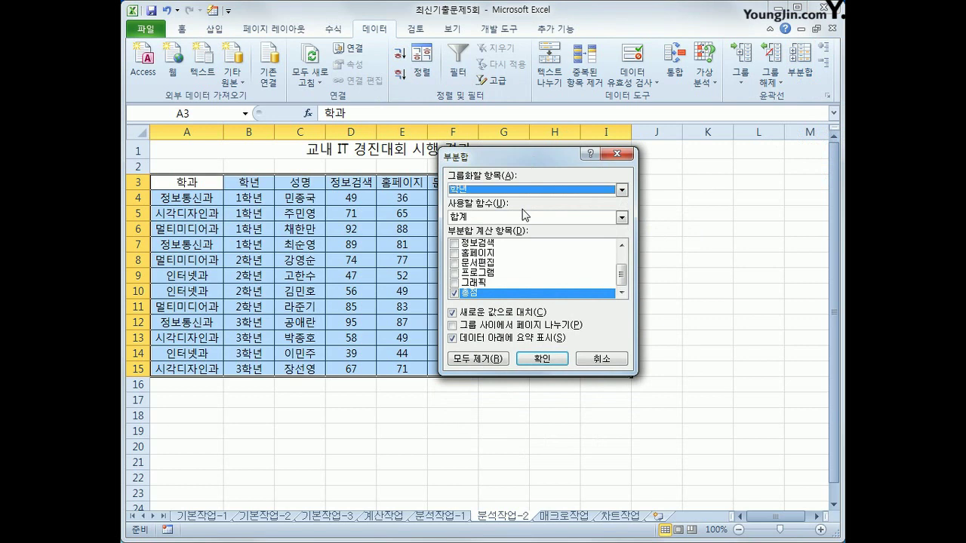
Choose 정보검색, 홈페이지, 문서편집, 프로그램 and 그래픽 as the subtotal fields and exclude 총점
left_click(453, 243)
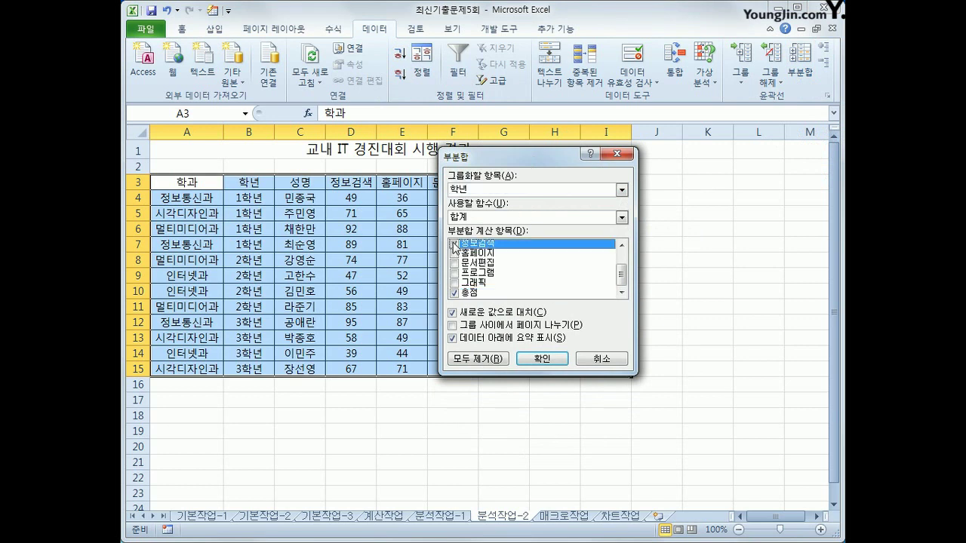
left_click(453, 255)
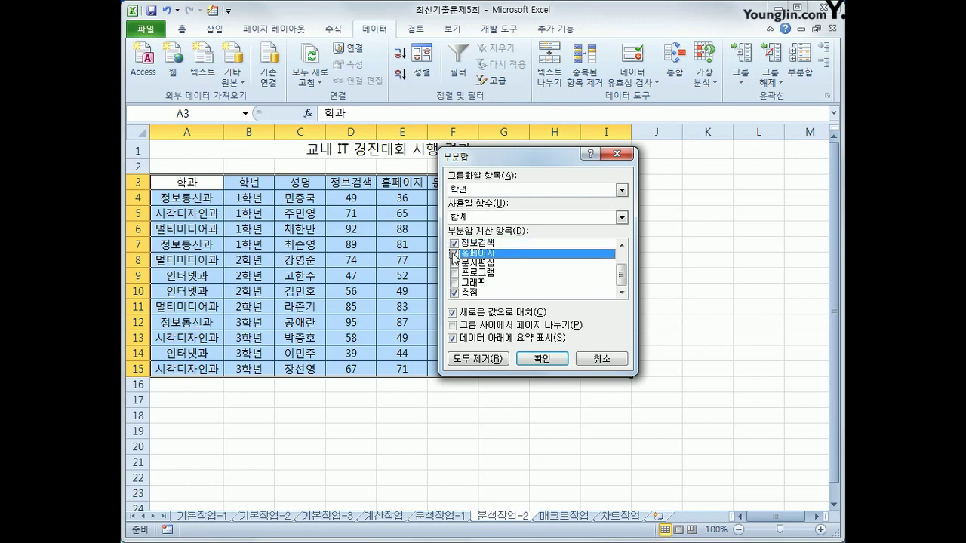
left_click(455, 264)
left_click(455, 274)
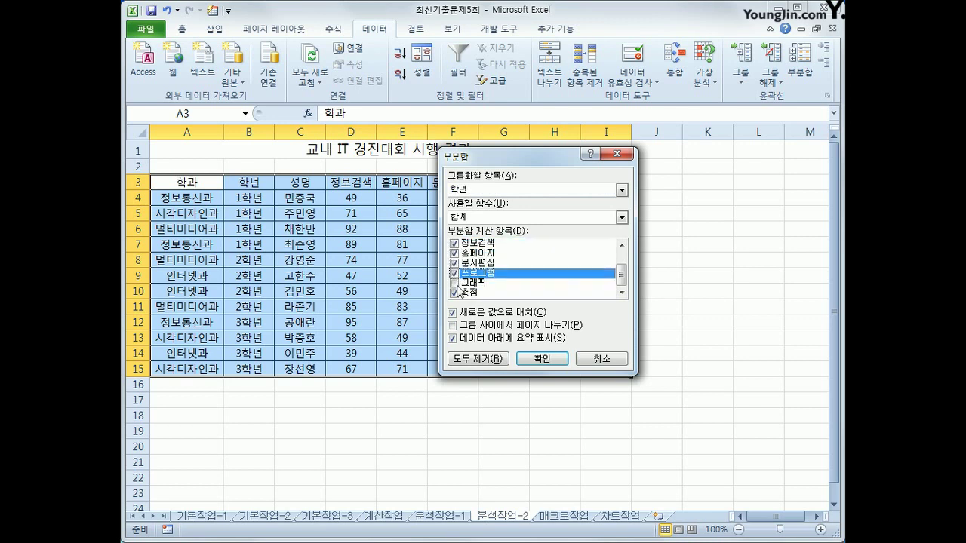
left_click(454, 284)
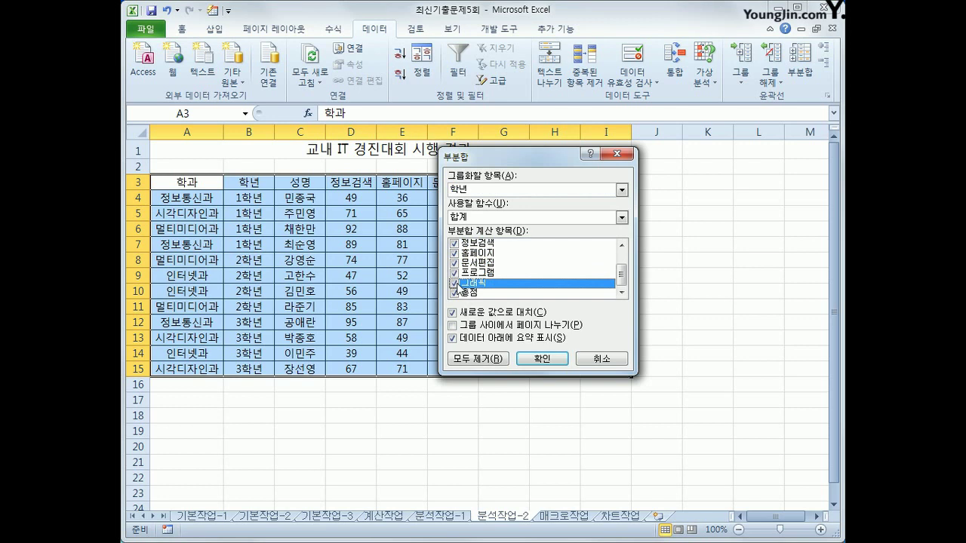
left_click(454, 293)
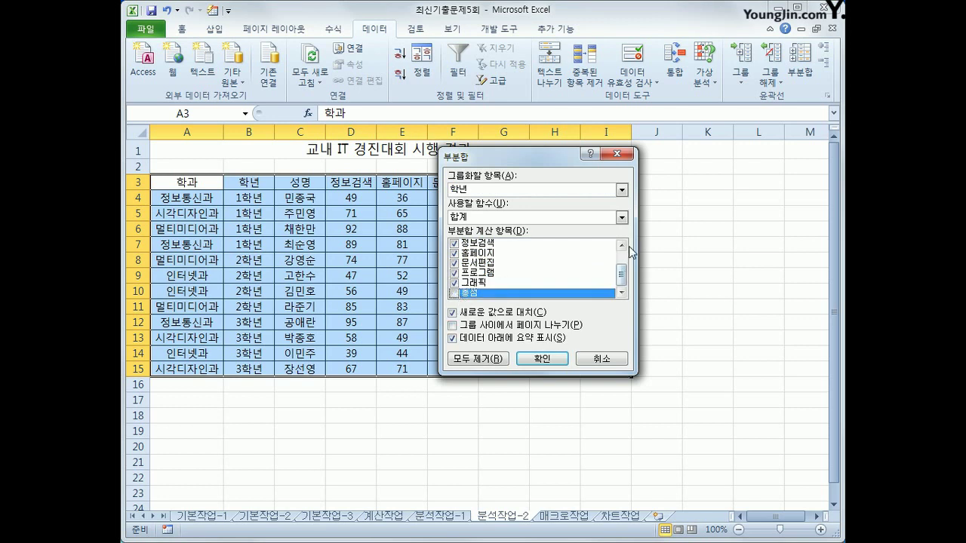
key("Page_Up")
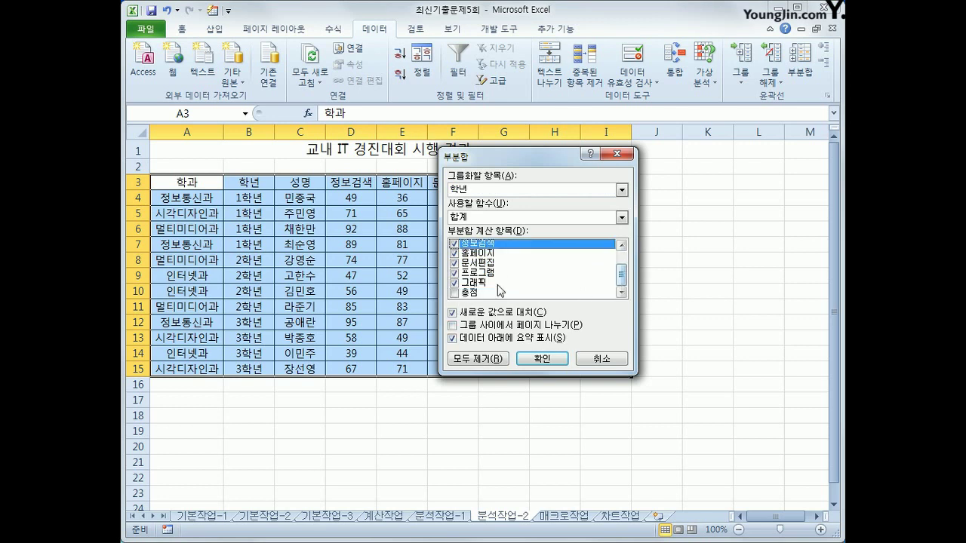
Set the subtotal function to 평균 and insert the subtotals
left_click(489, 218)
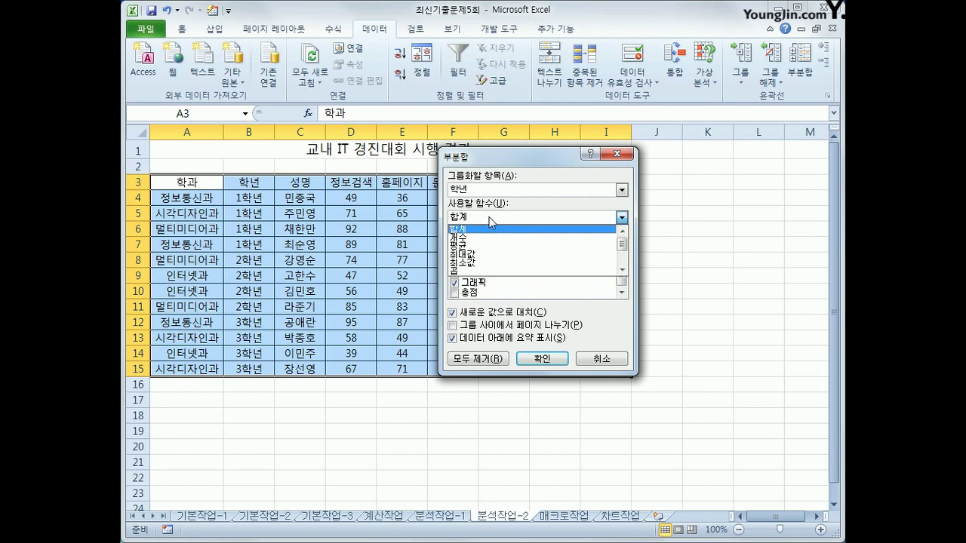
left_click(487, 243)
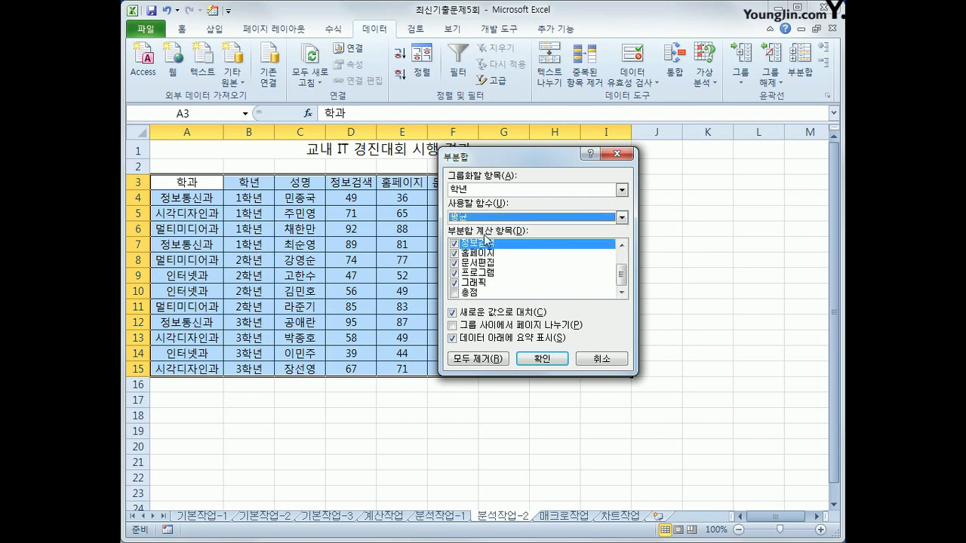
left_click(540, 361)
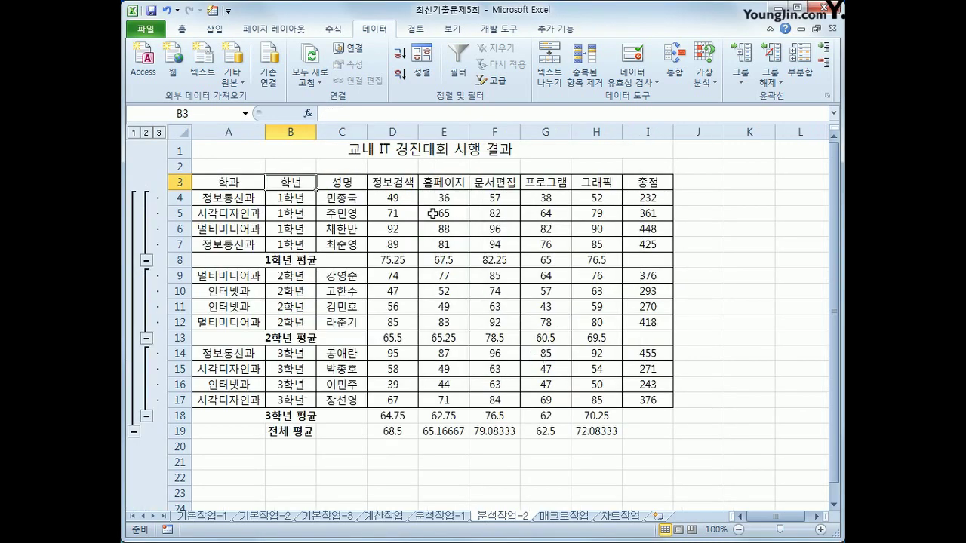
Set up a second subtotal by 학년 with the function 최대값 and only 총점 as its calculated field
left_click(796, 63)
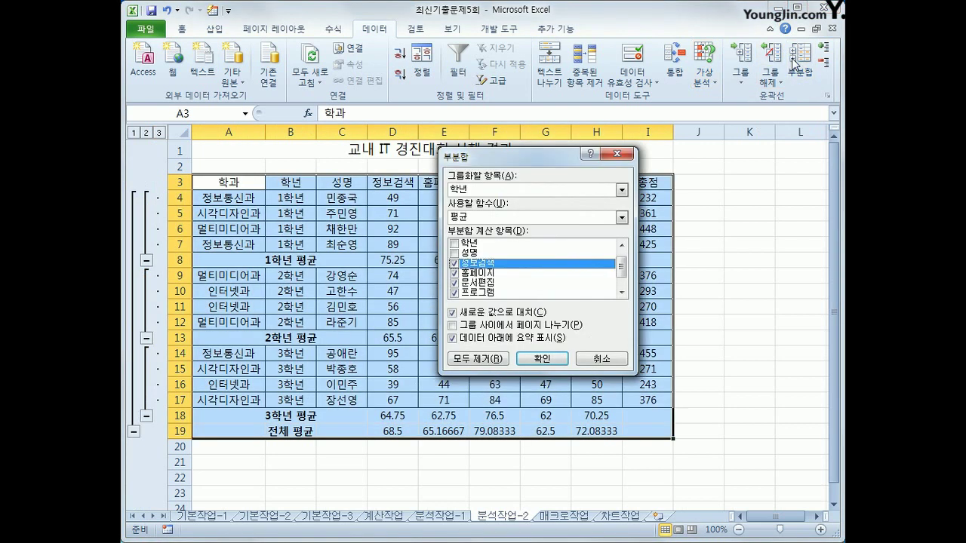
left_click(513, 217)
left_click(513, 256)
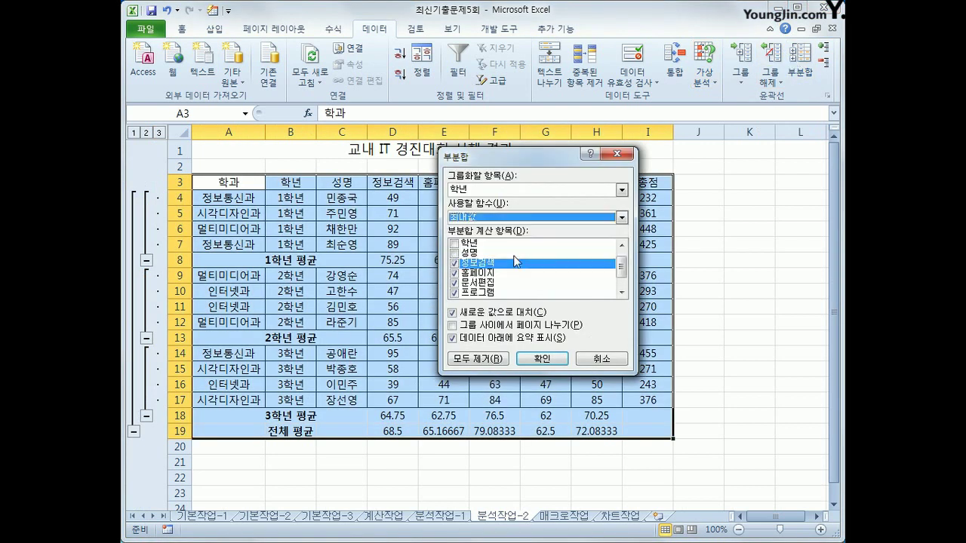
left_click(453, 282)
left_click(454, 293)
left_click(623, 292)
left_click(623, 292)
left_click(455, 283)
left_click(454, 293)
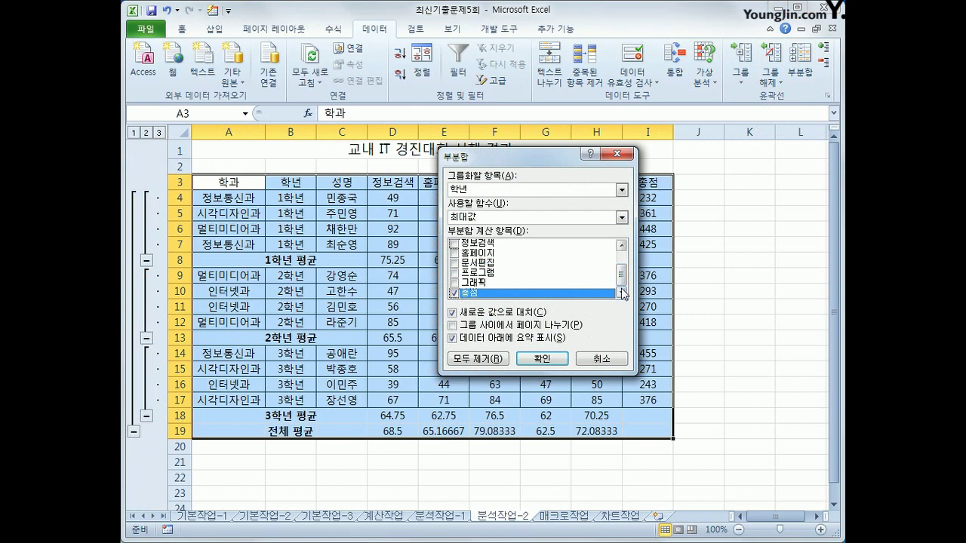
Disable 새로운 값으로 대치 and add the second subtotal alongside the existing averages
left_click(491, 313)
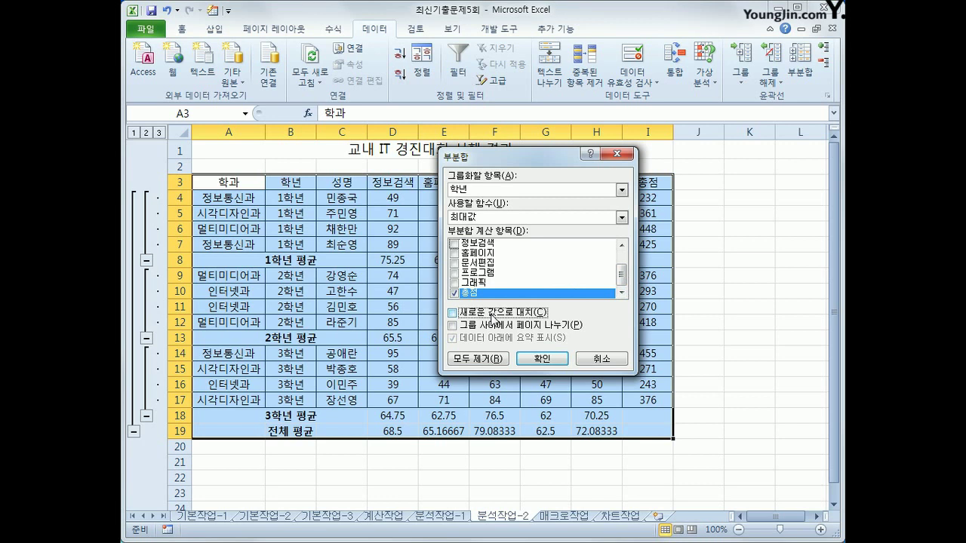
left_click(551, 361)
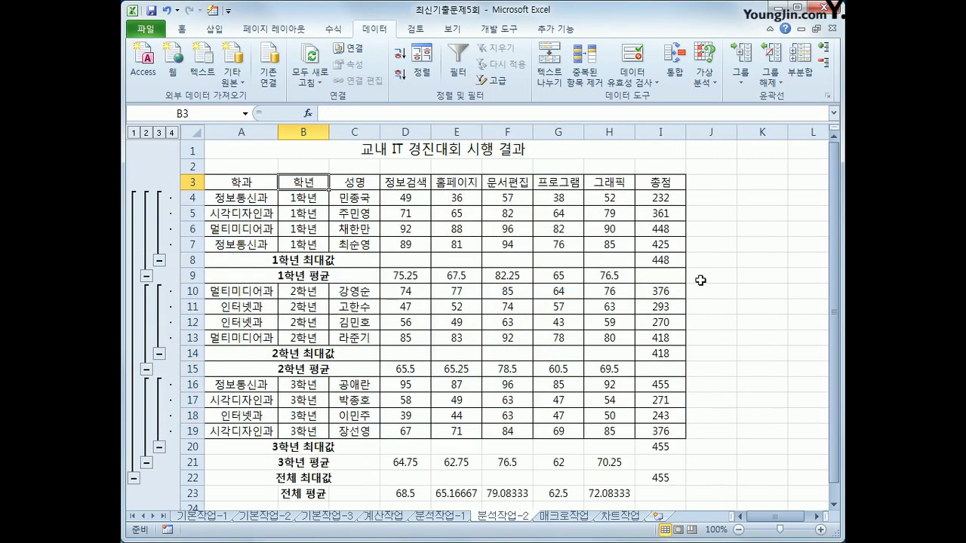
left_click(750, 428)
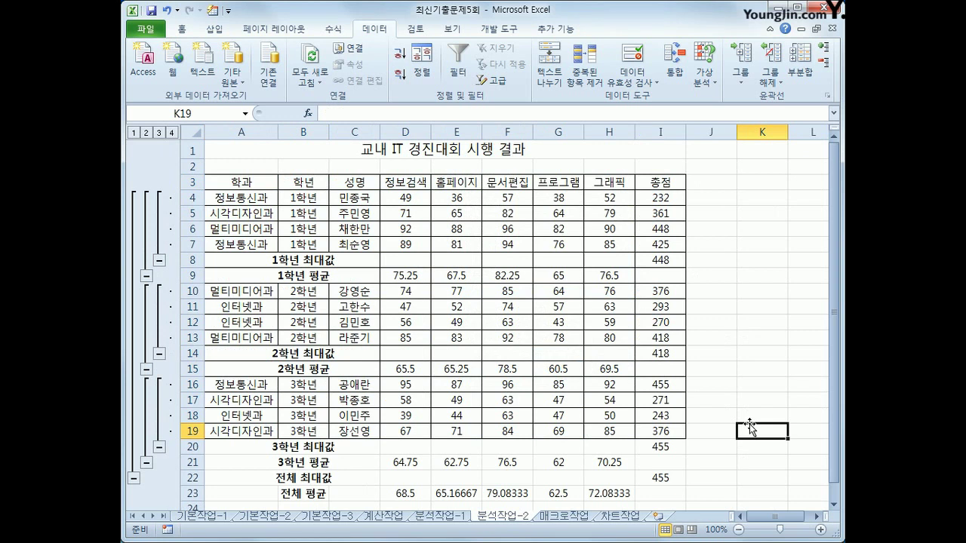
Start recording a macro named 서식 on the 매크로작업 sheet, stored in the current workbook
left_click(581, 518)
left_click(655, 397)
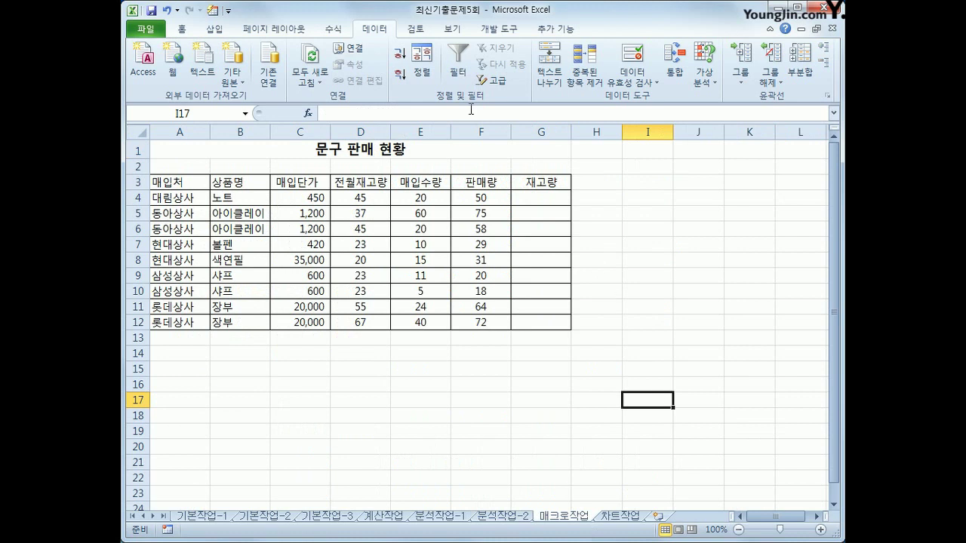
left_click(499, 30)
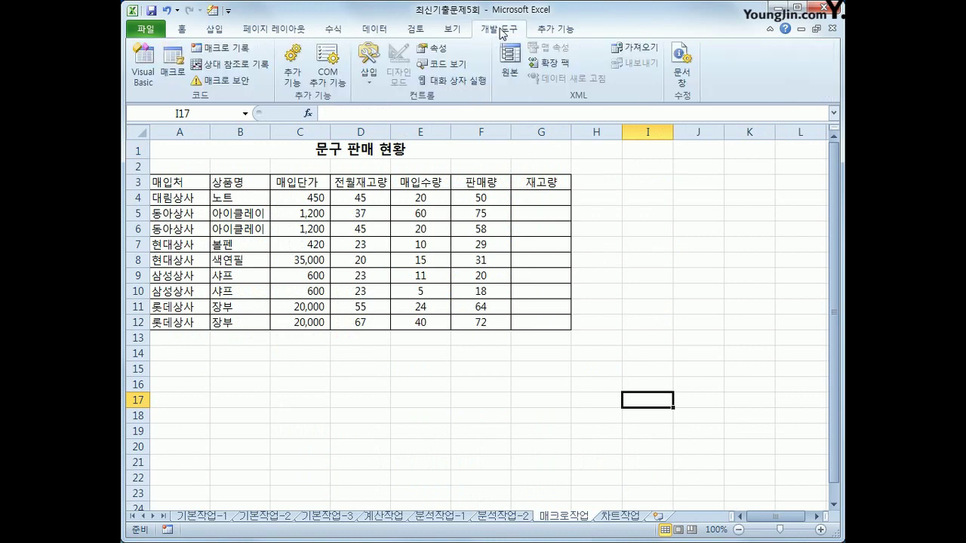
left_click(232, 51)
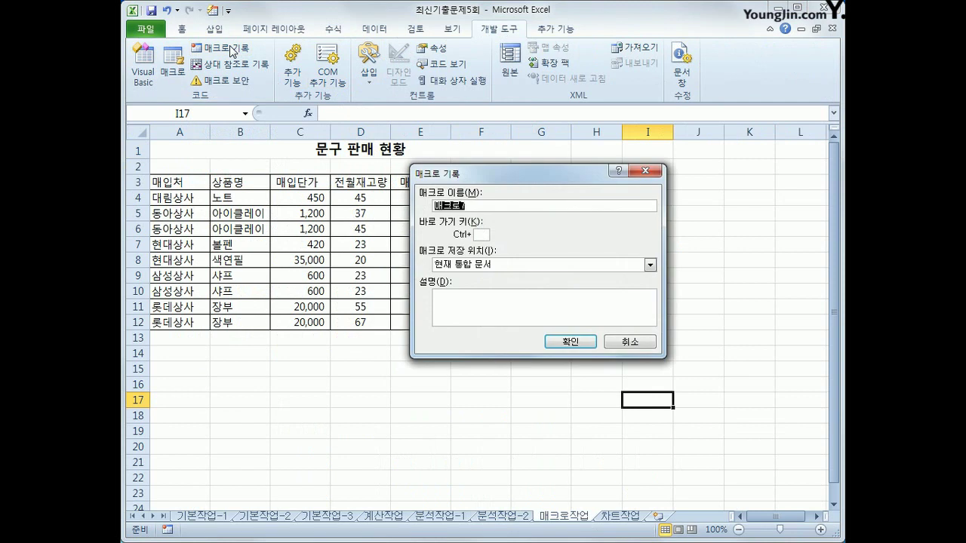
type("서식")
left_click(562, 342)
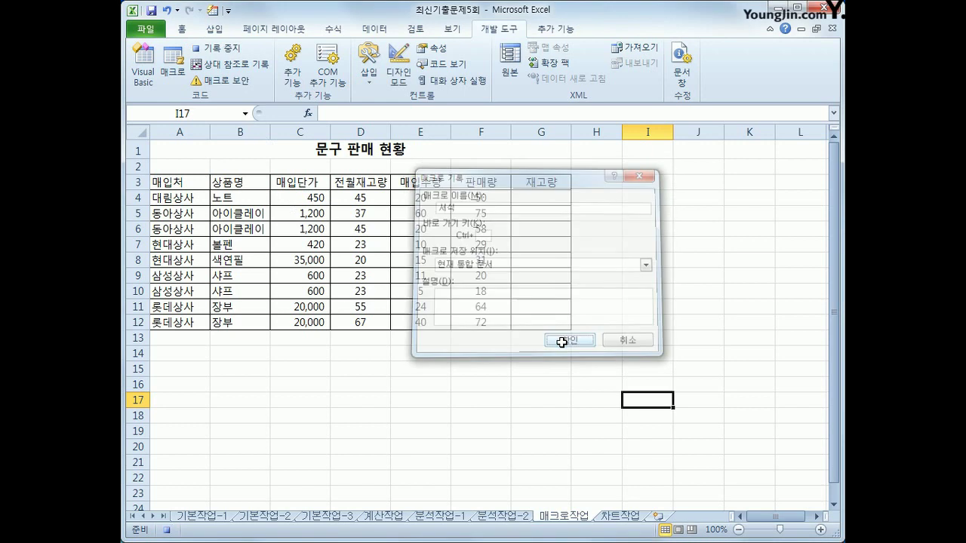
Give the header cells A3:G3 the standard blue font colour and a yellow fill
left_click_drag(189, 182, 533, 179)
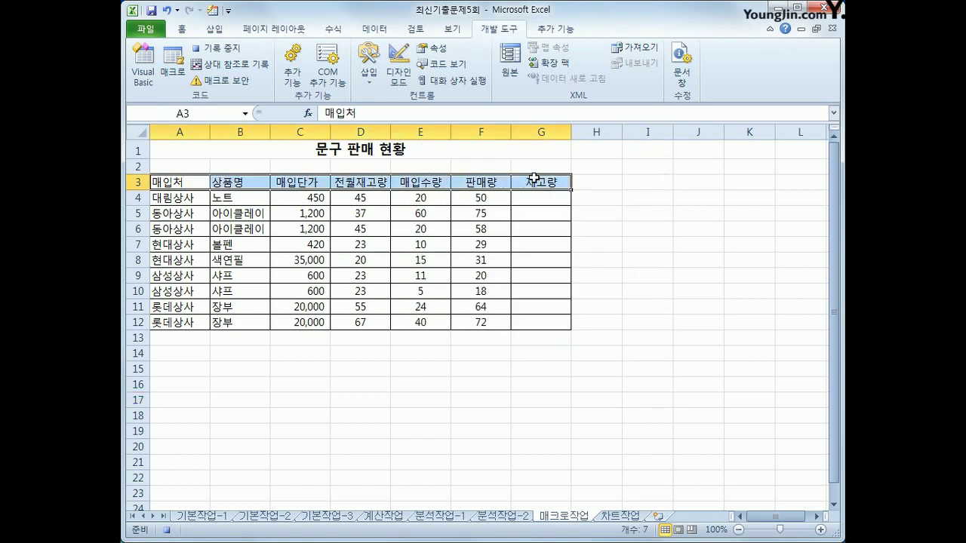
left_click(185, 30)
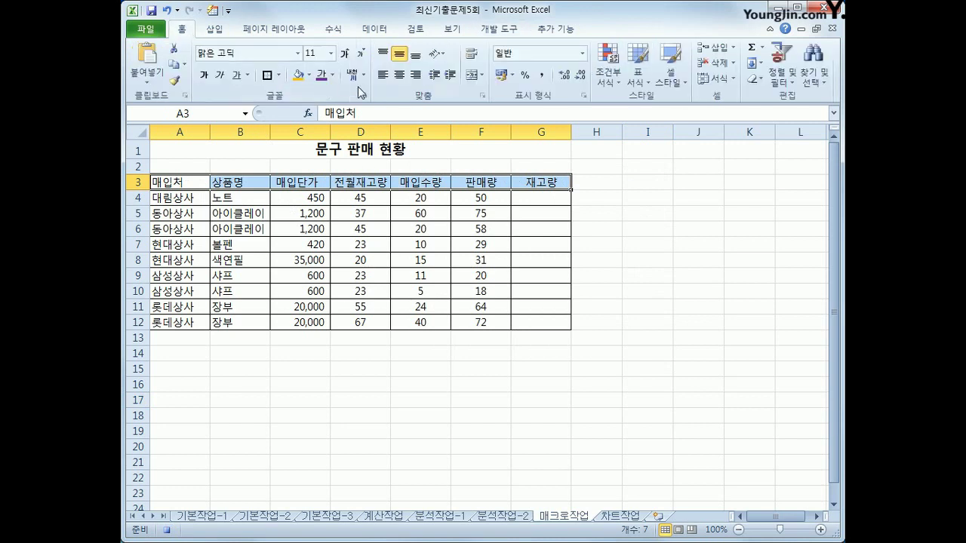
left_click(333, 75)
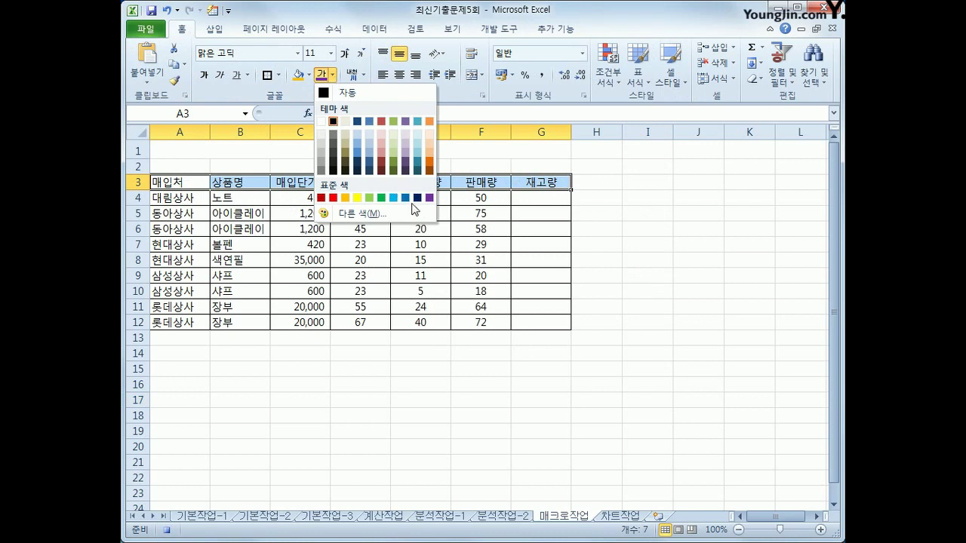
left_click(406, 198)
left_click(309, 76)
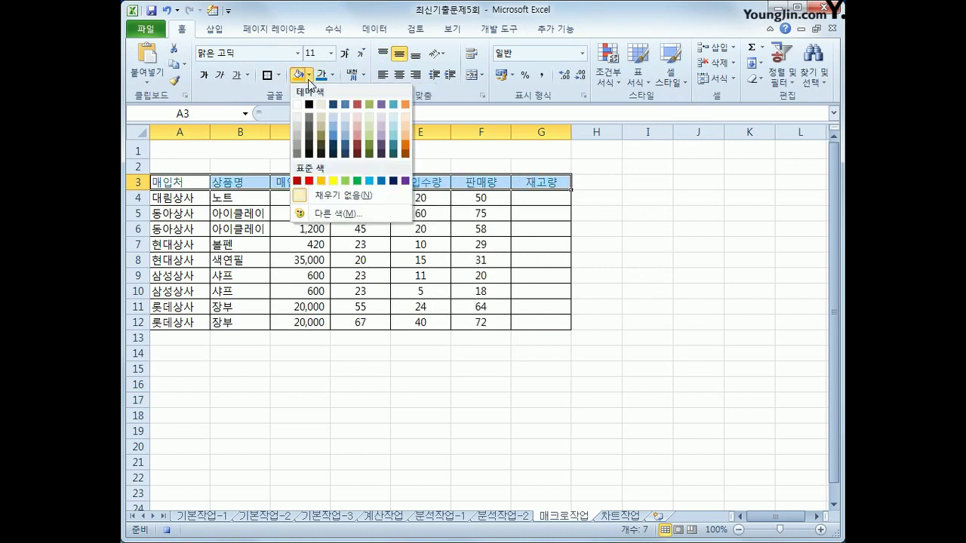
left_click(334, 181)
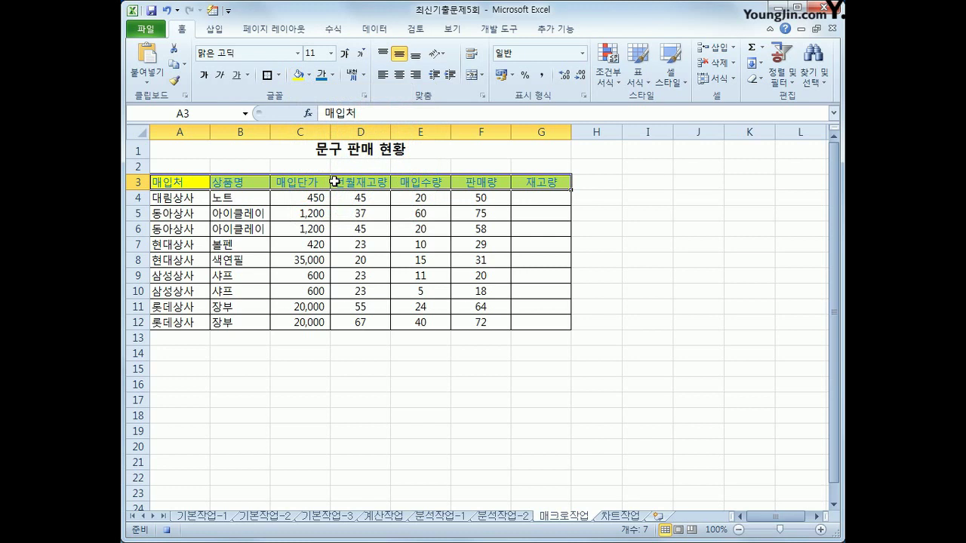
Center the header cells A3:G3 horizontally and stop recording the 서식 macro
left_click(398, 76)
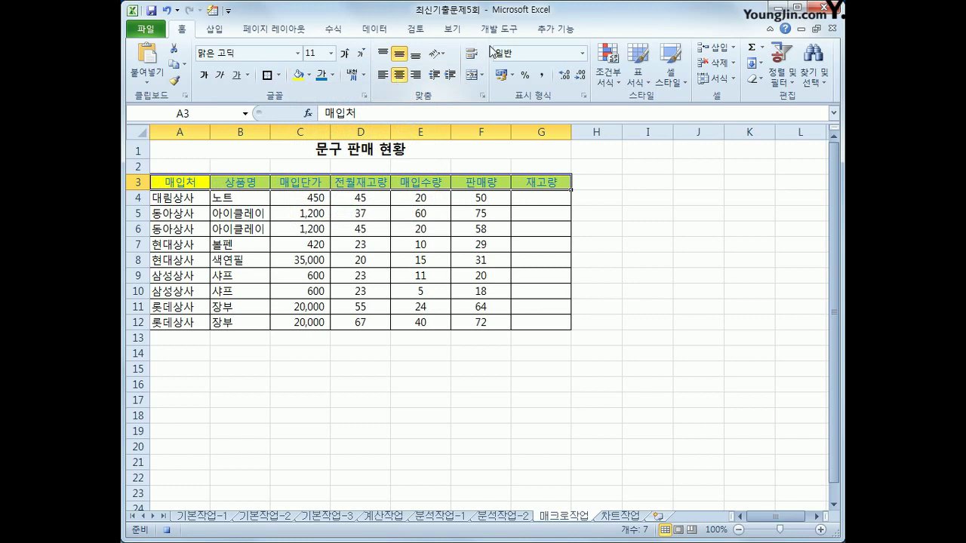
left_click(541, 181)
left_click(498, 29)
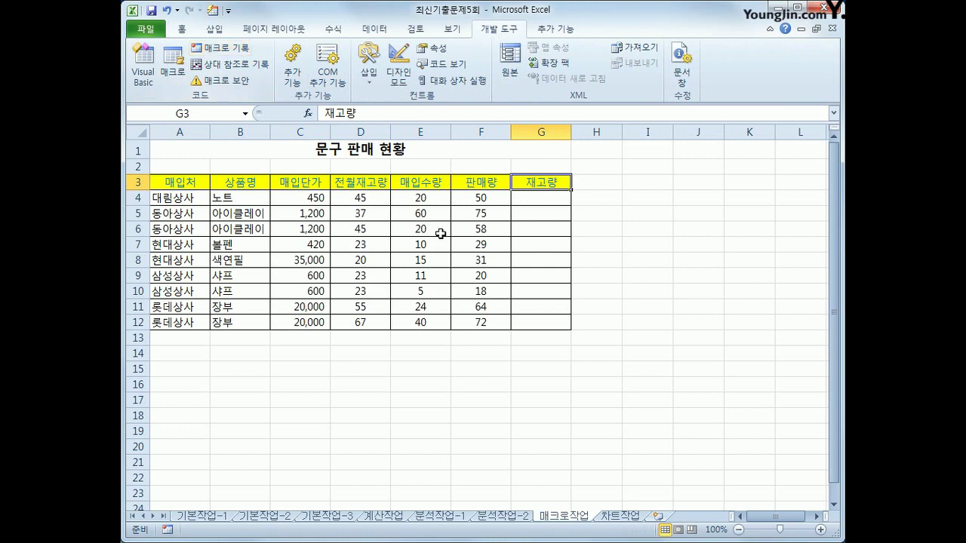
Draw a hexagon covering cells I3:J5, about 1.75 cm high and 3.81 cm wide, and label it 서식
left_click(636, 259)
left_click(214, 29)
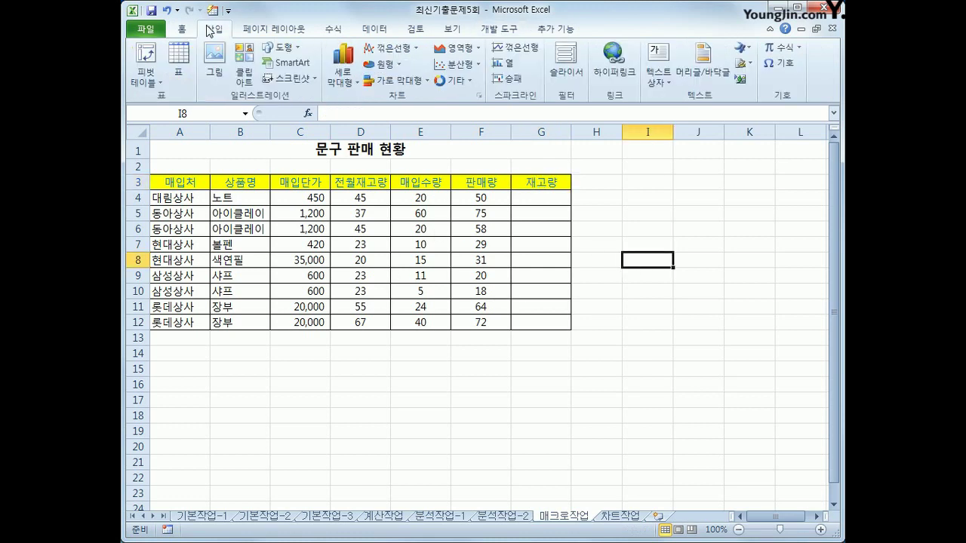
left_click(279, 49)
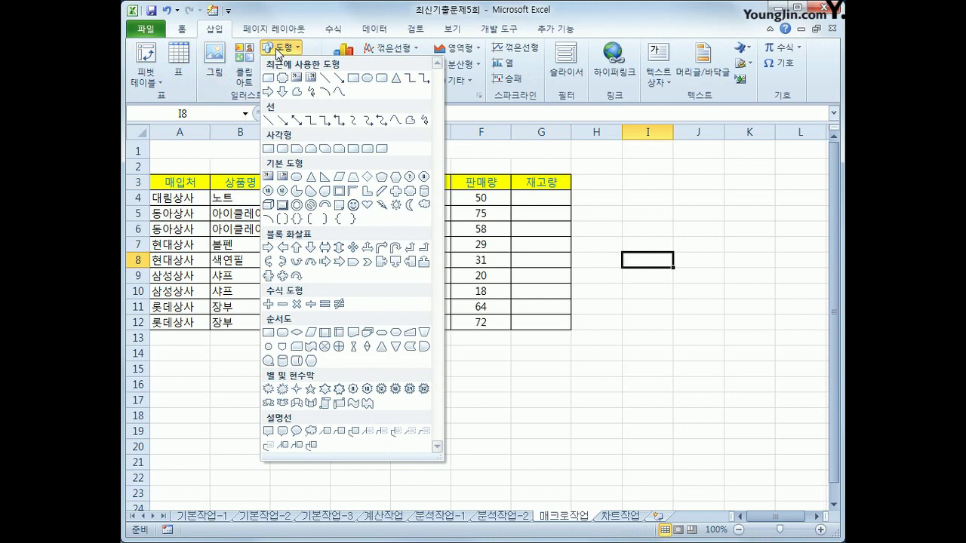
left_click(395, 177)
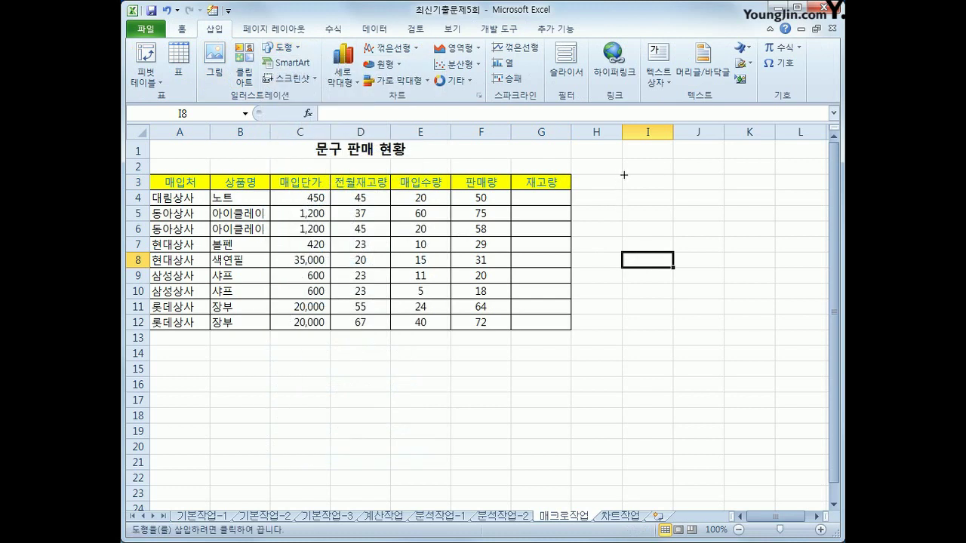
mouse_move(624, 176)
left_mouse_down()
mouse_move(658, 213)
mouse_move(721, 221)
left_mouse_up()
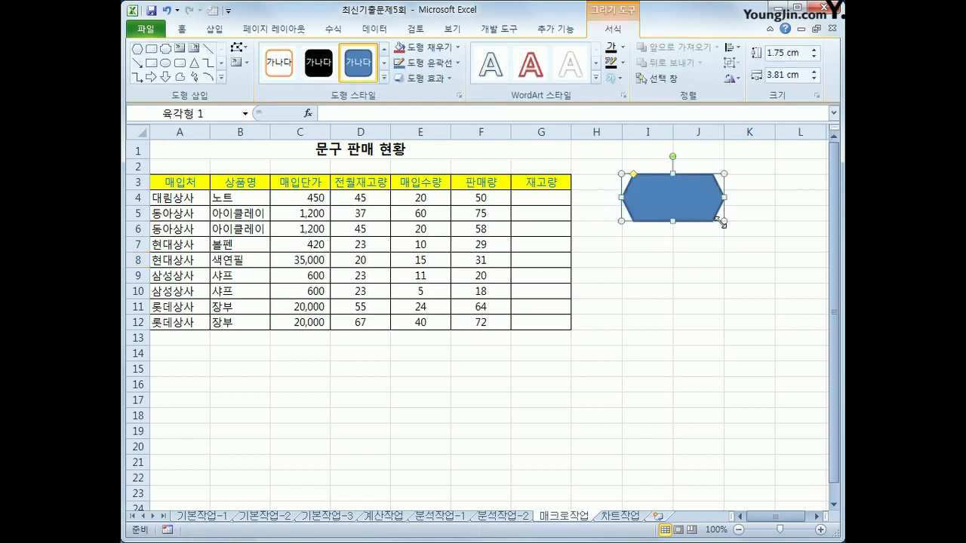
type("서식")
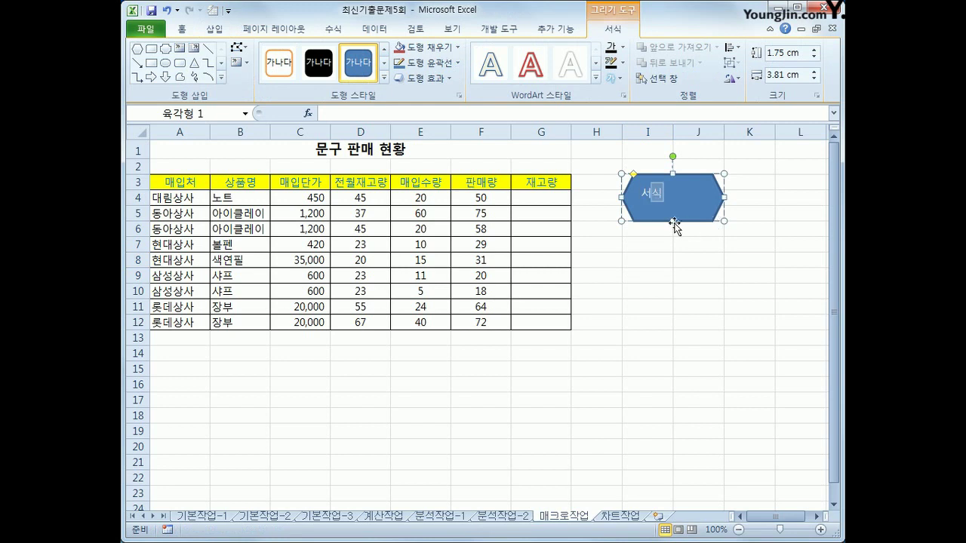
Assign the 서식 macro to the hexagon
right_click(668, 185)
left_click(511, 337)
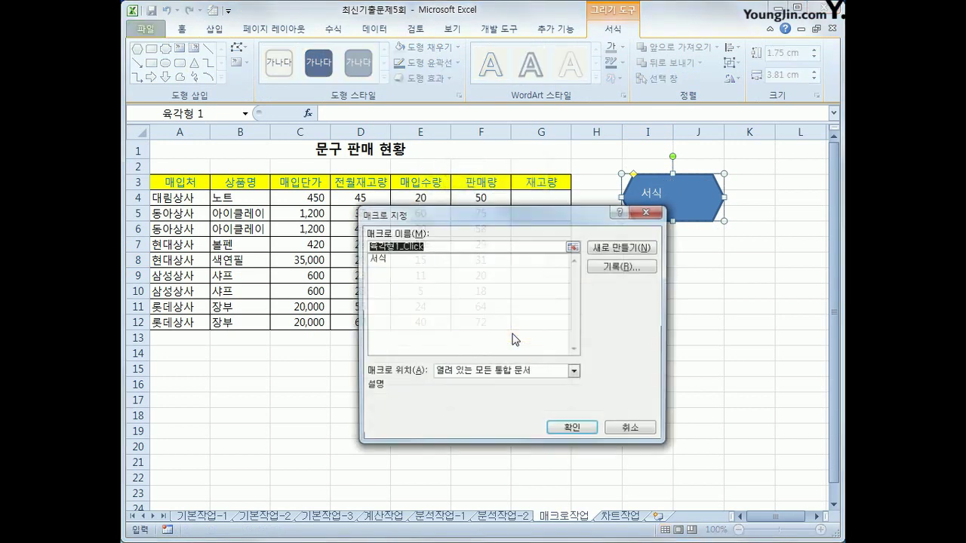
left_click(391, 260)
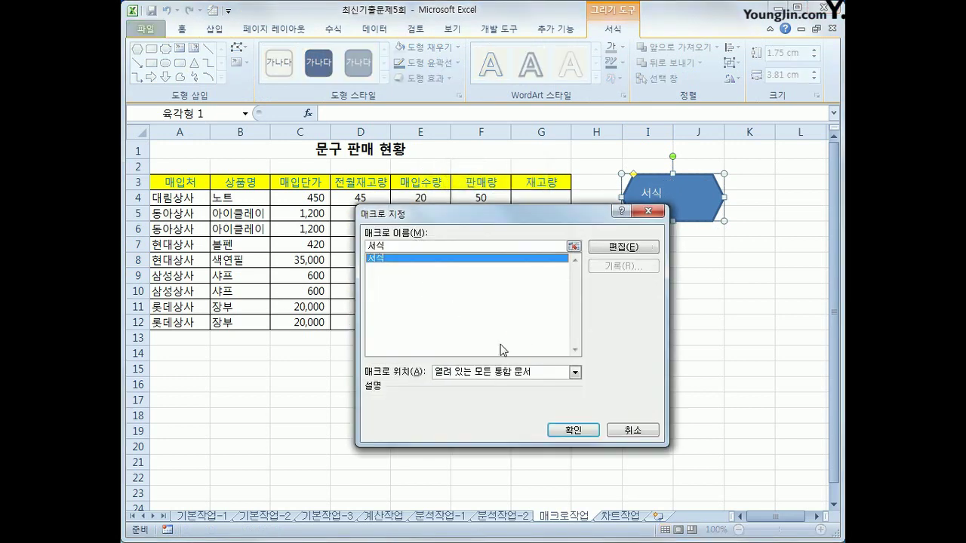
left_click(573, 429)
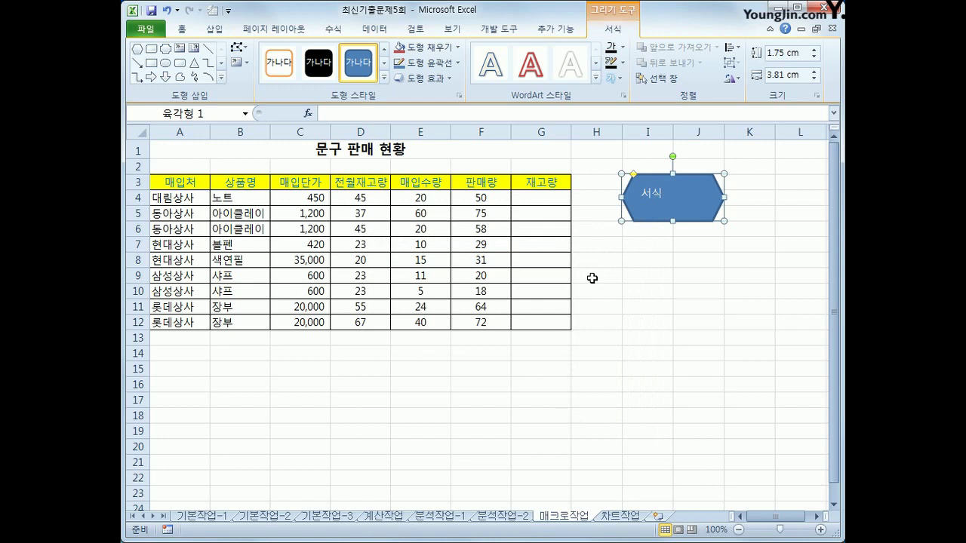
Center the hexagon's text both vertically and horizontally, then deselect the shape
left_click(182, 29)
left_click(399, 53)
left_click(398, 76)
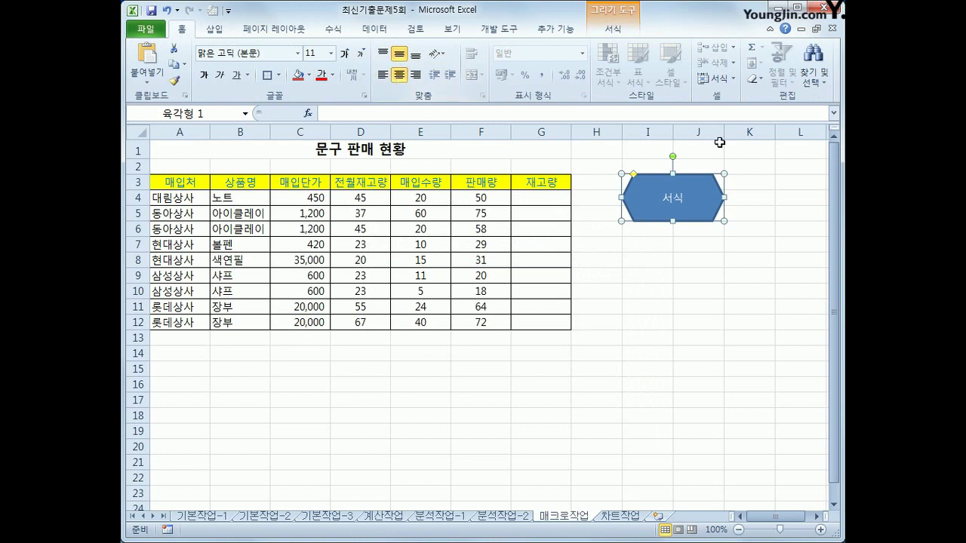
left_click(700, 296)
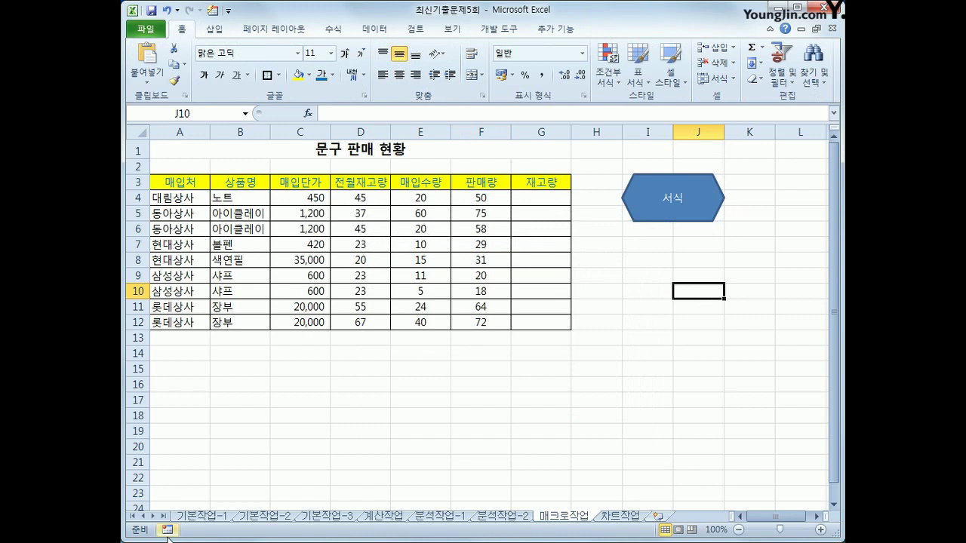
Start recording a macro named 재고량, stored in the current workbook
left_click(491, 30)
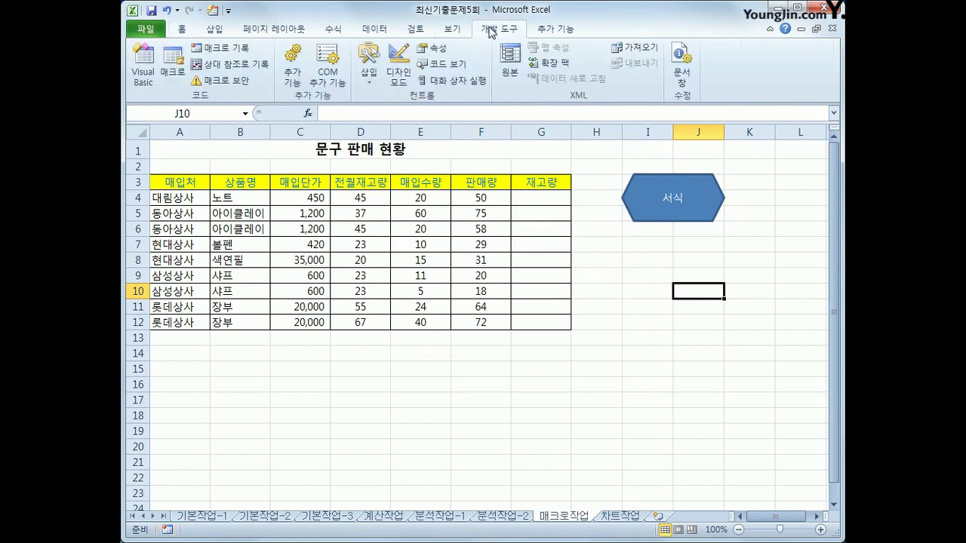
left_click(244, 58)
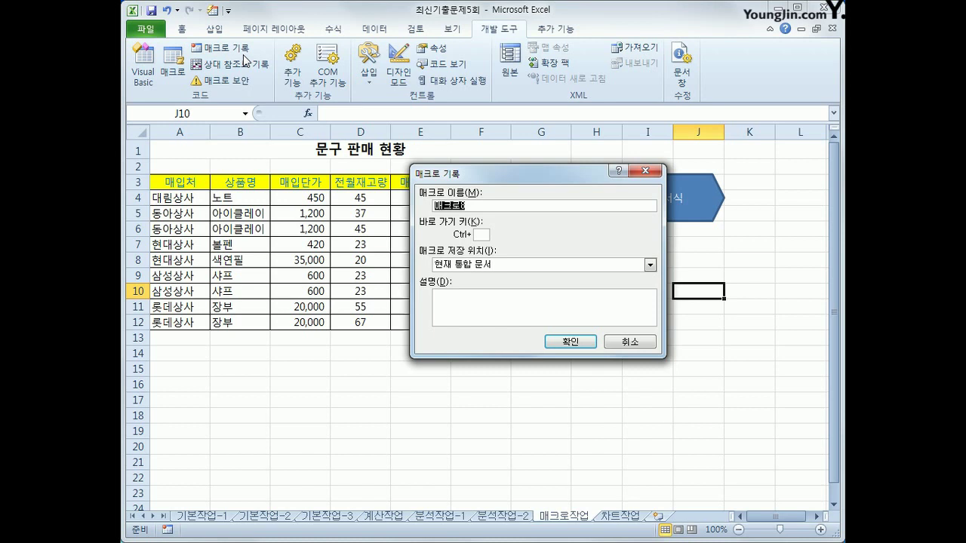
type("재고별")
left_click(555, 344)
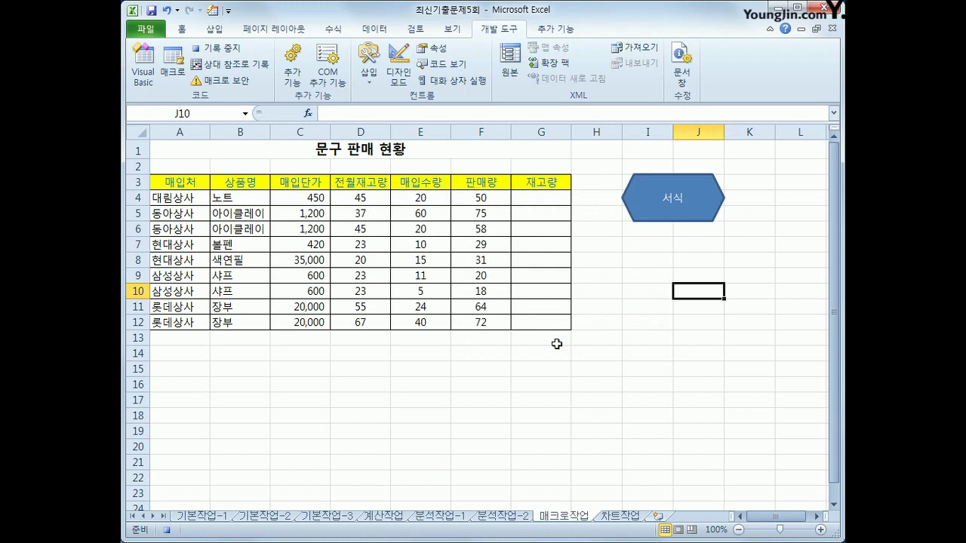
Enter the formula =D4+E4-F4 in cell G4 to calculate the first 재고량
left_click(531, 204)
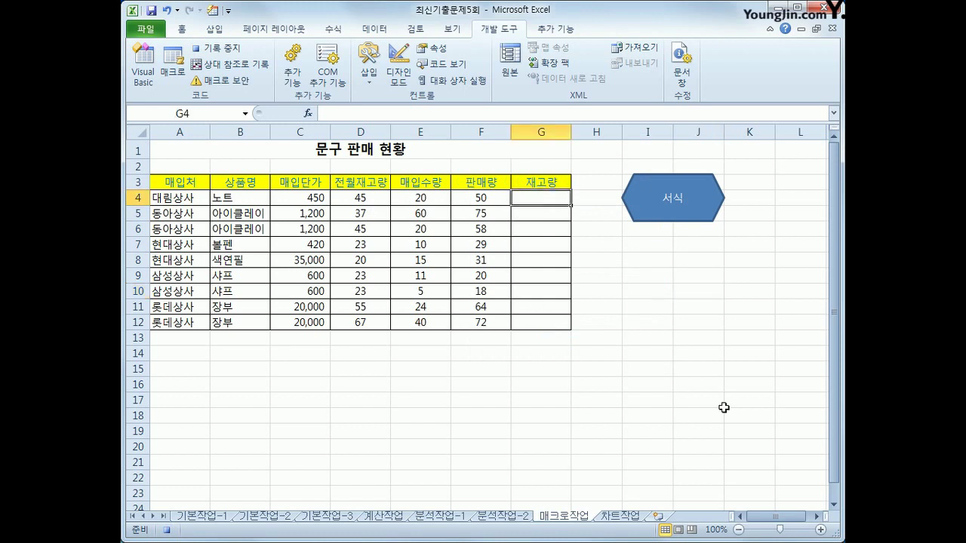
type("=")
key("Left")
key("Left")
key("Left")
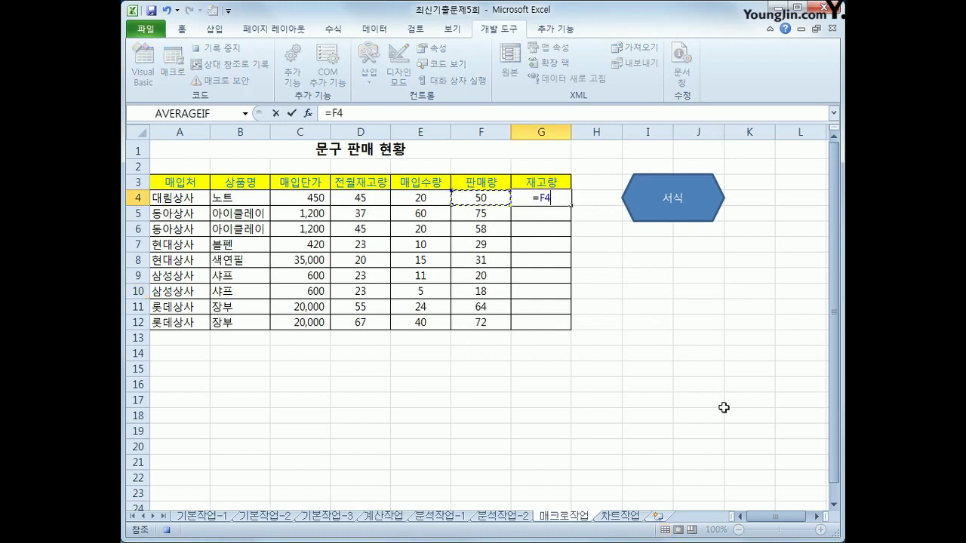
type("+")
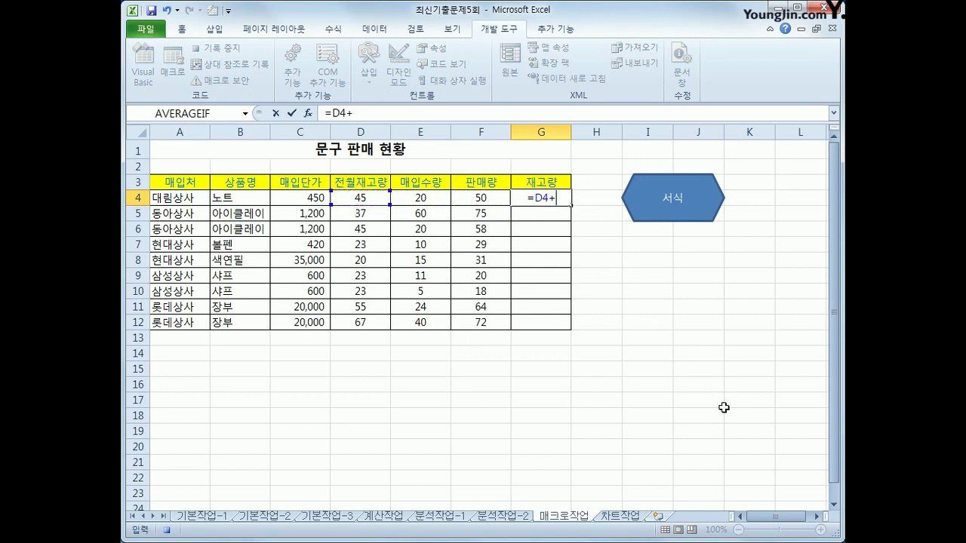
key("Left")
key("Left")
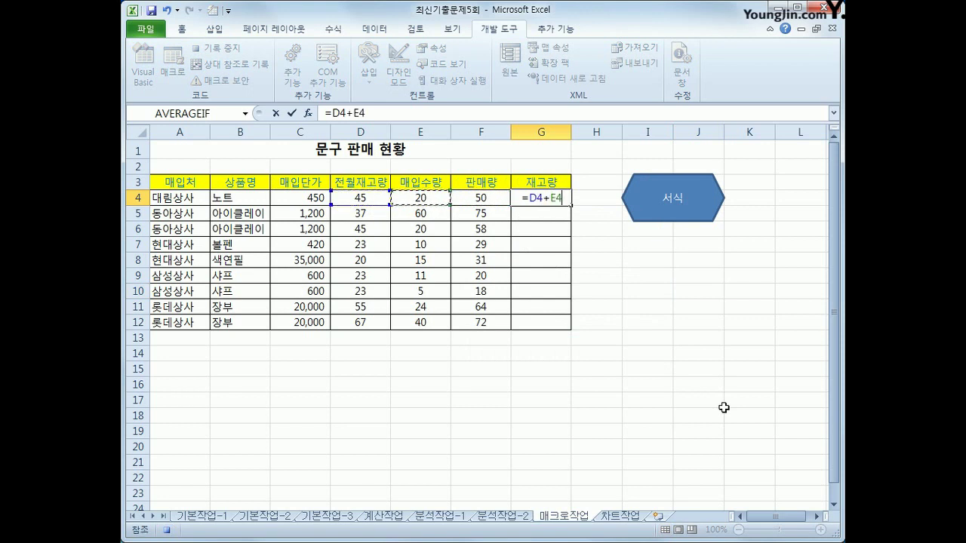
type("-")
key("Left")
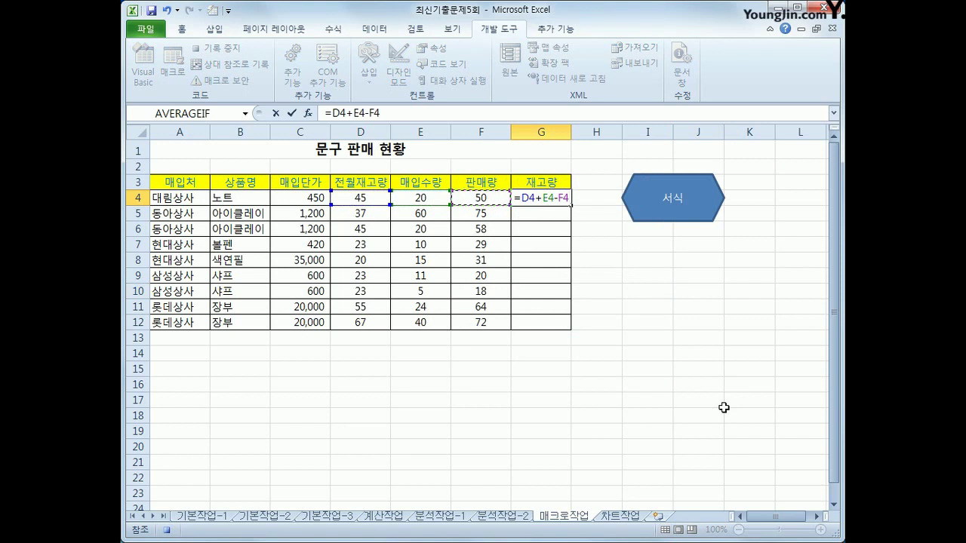
key("Return")
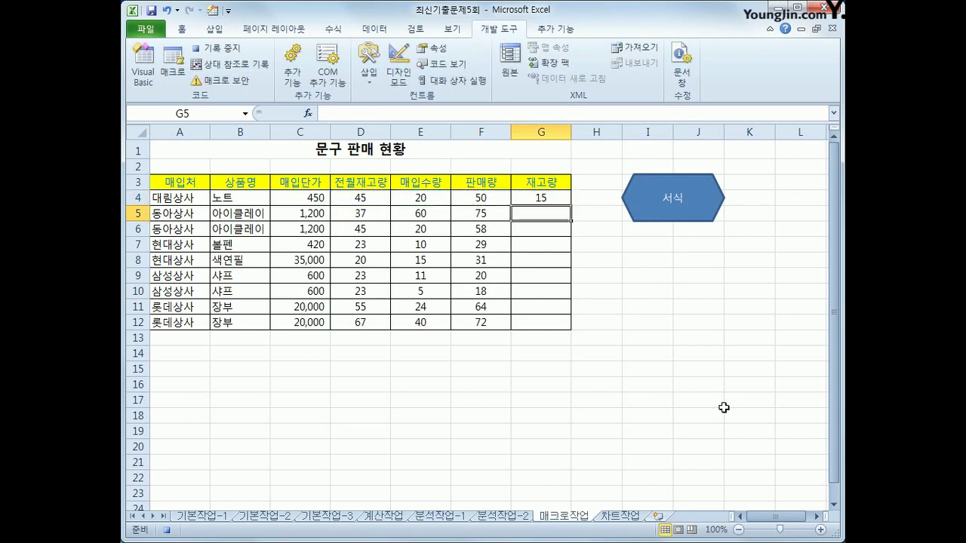
Fill the G4 formula down to G12 and stop recording the 재고량 macro
left_click(543, 195)
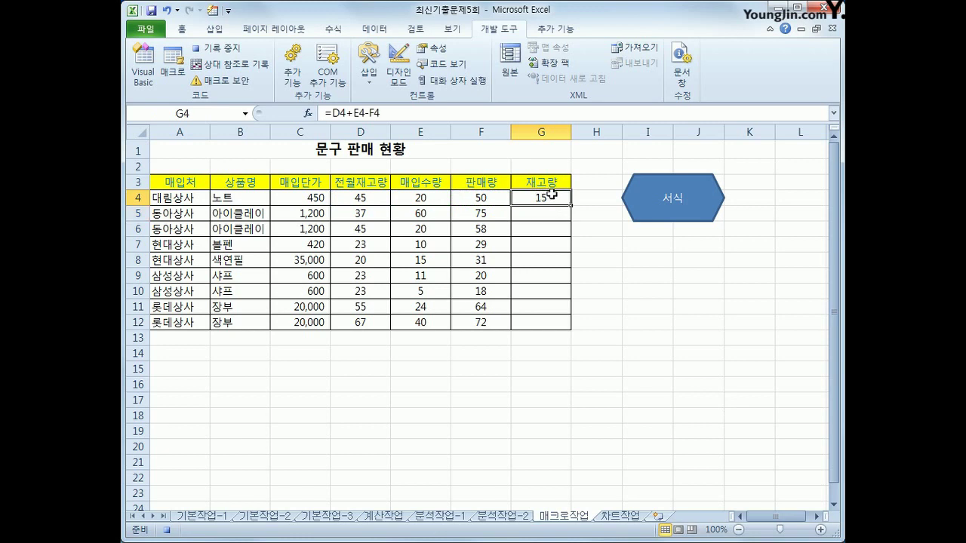
left_click_drag(573, 206, 556, 324)
left_click(556, 324)
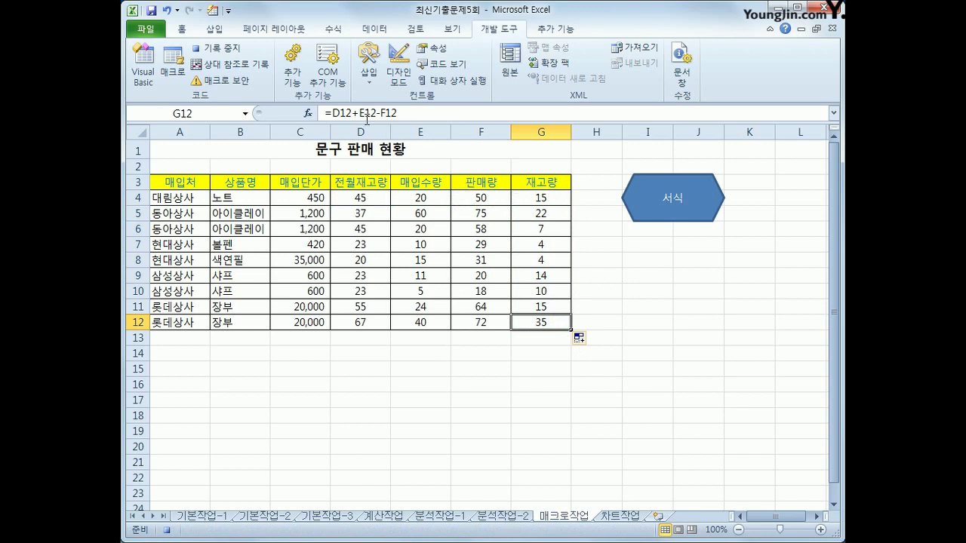
left_click(217, 47)
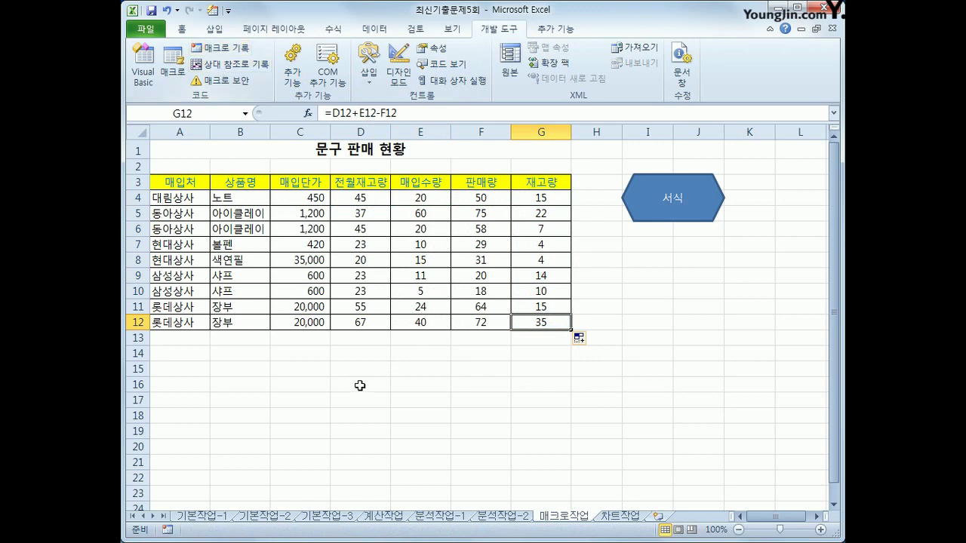
Draw a plaque (배지) shape covering cells I7:J9, about 1.69 cm high and 3.76 cm wide, and label it 재고량
left_click(306, 432)
left_click(214, 30)
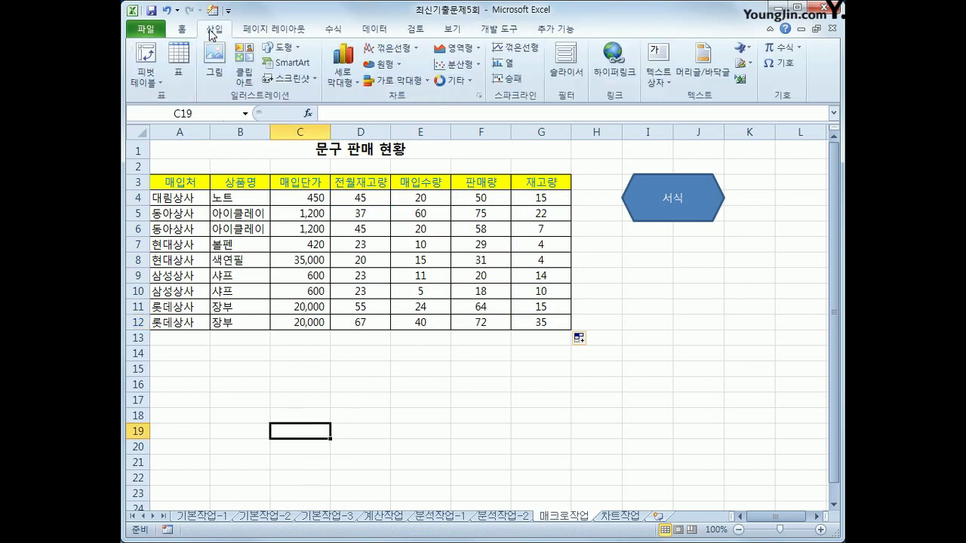
left_click(281, 49)
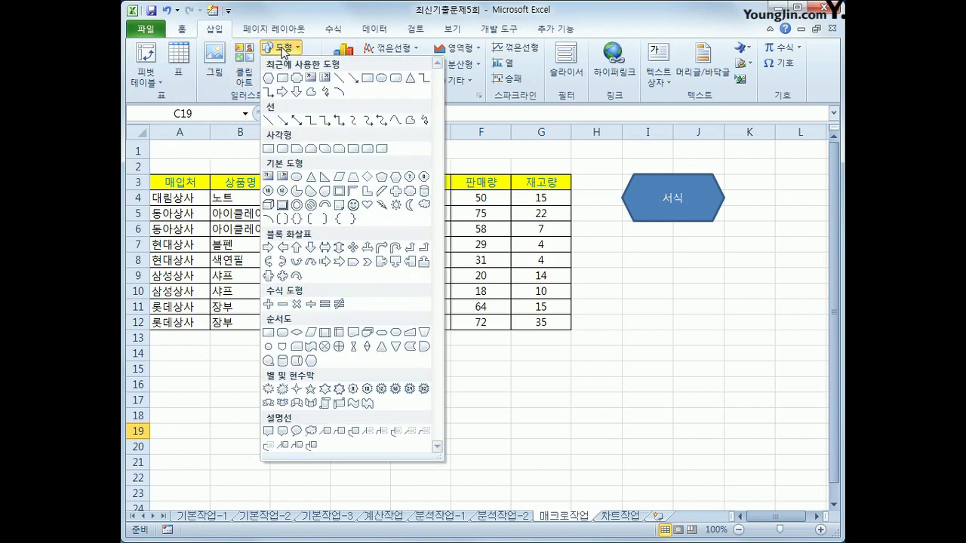
left_click(408, 194)
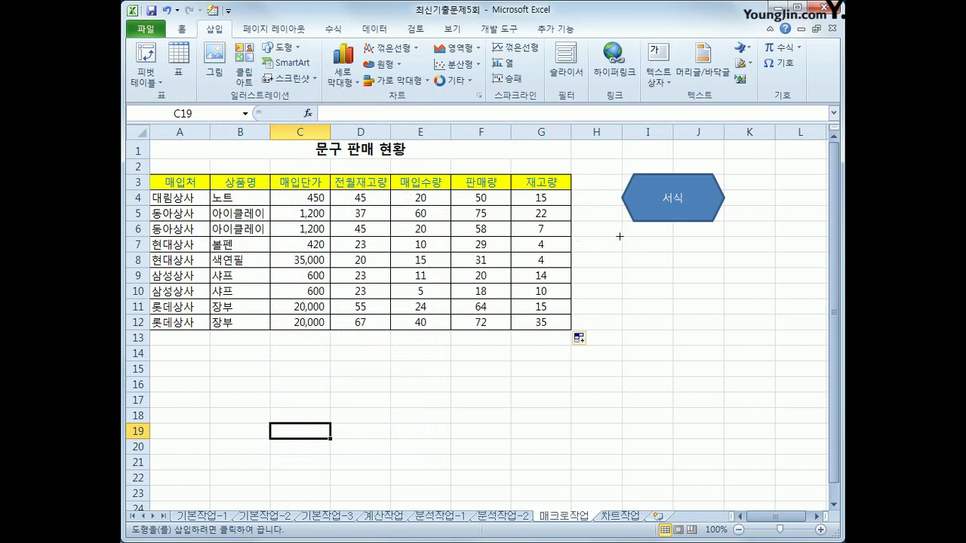
left_click_drag(620, 237, 723, 283)
left_click_drag(618, 260, 622, 260)
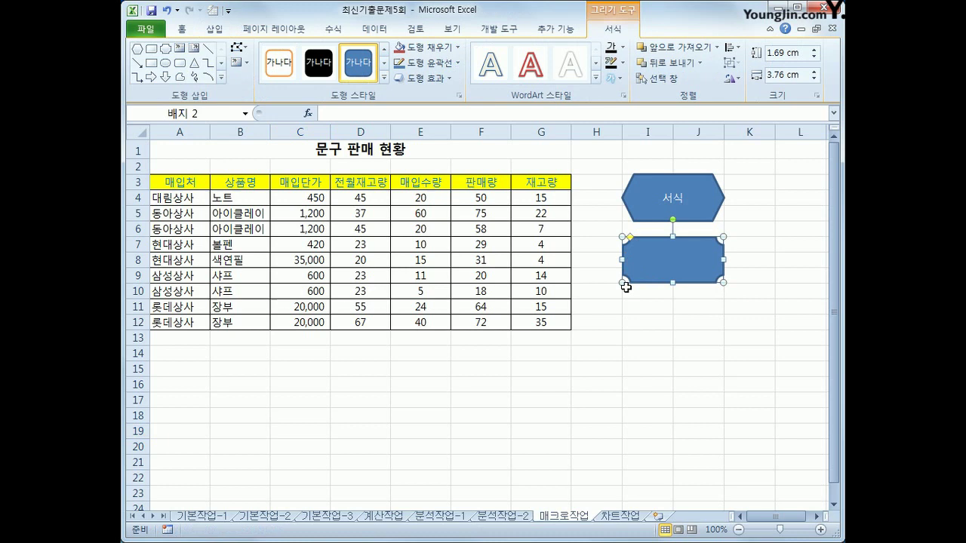
left_click(748, 280)
left_click(674, 270)
type("재고량")
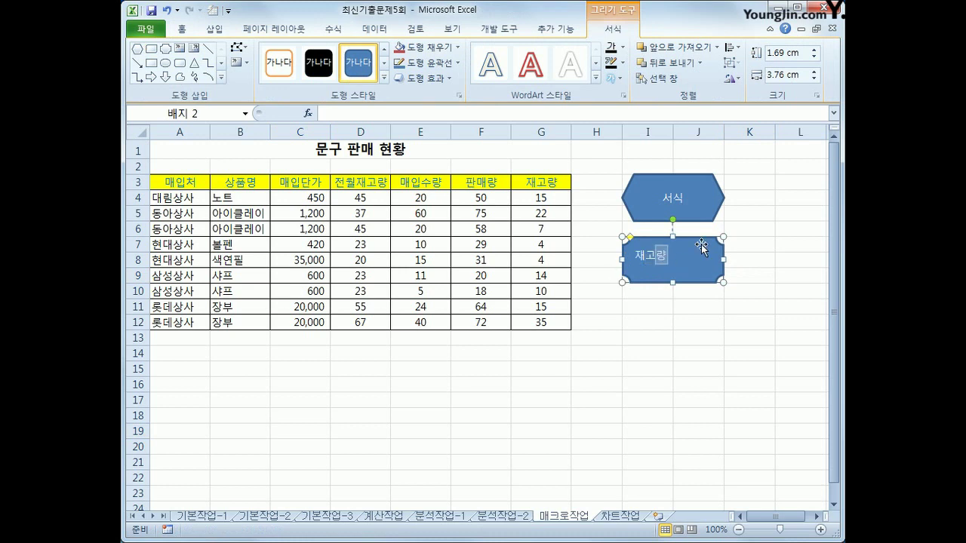
Assign the 재고량 macro to the plaque shape labelled 재고량
key("Menu")
left_click(475, 335)
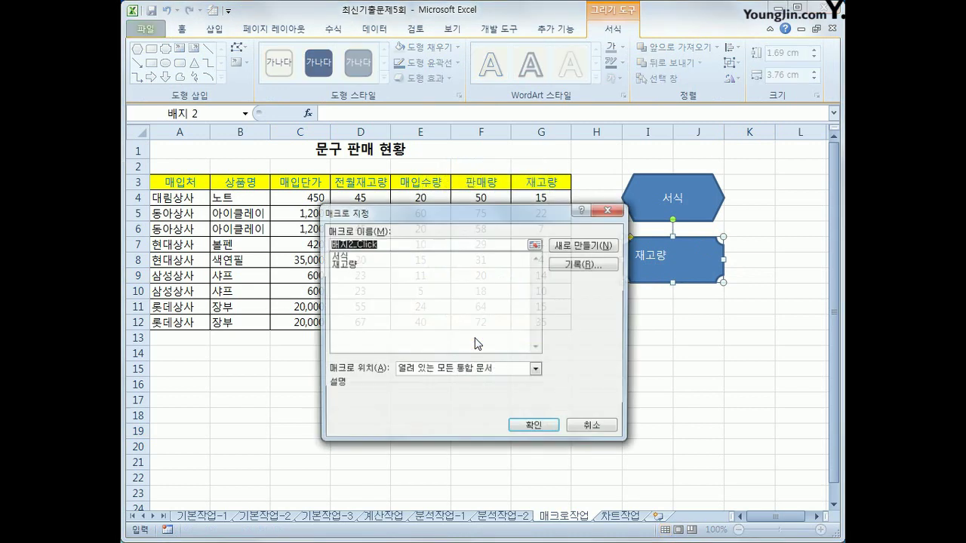
left_click(375, 264)
left_click(533, 424)
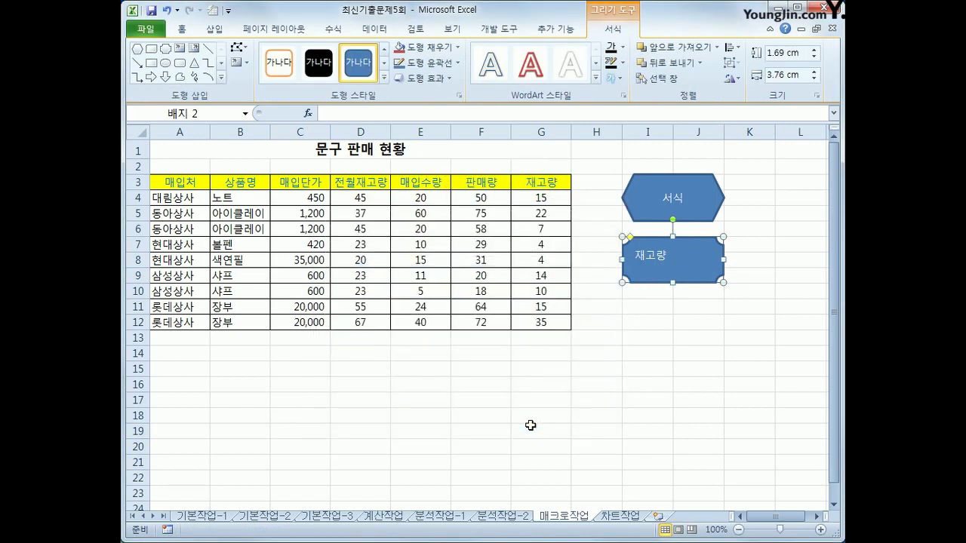
Centre the 재고량 label both vertically and horizontally within the plaque shape
left_click(185, 31)
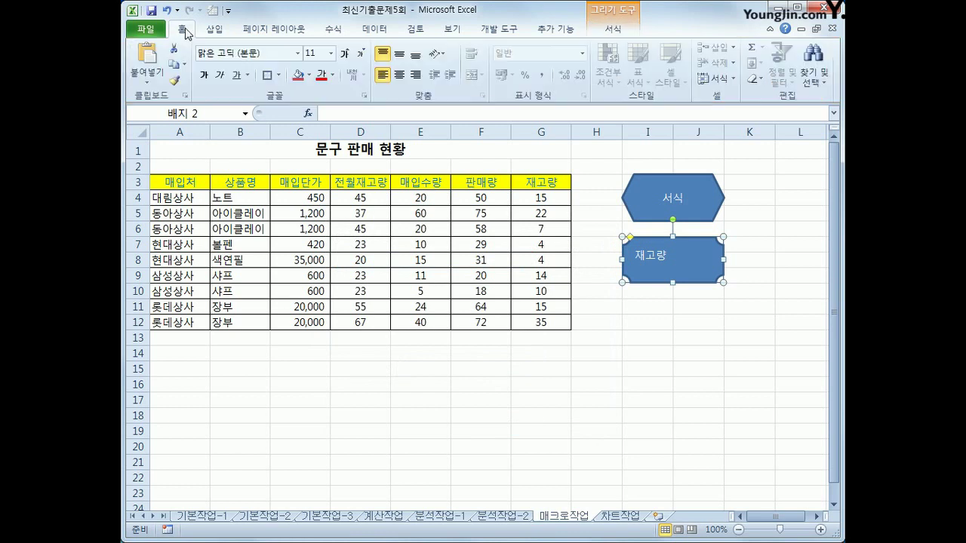
left_click(399, 54)
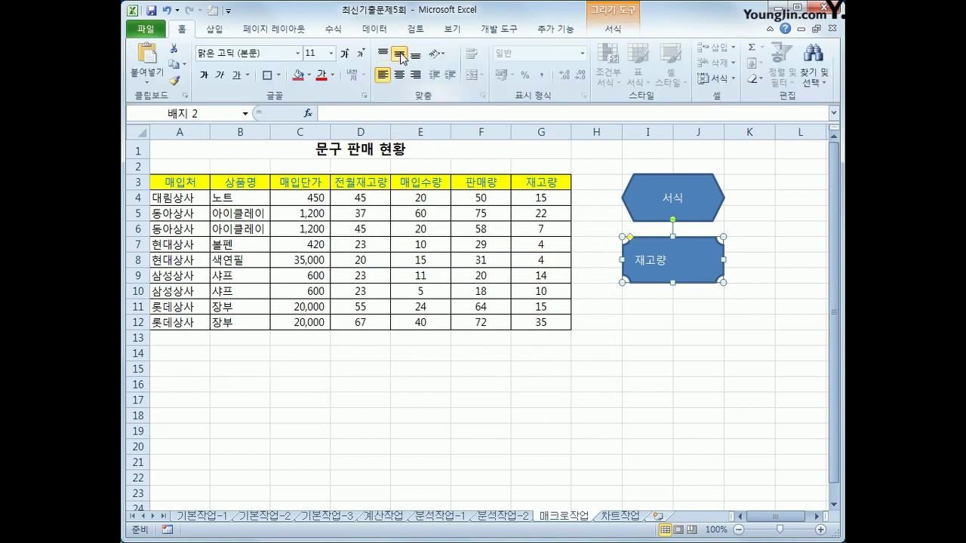
left_click(400, 75)
left_click(737, 427)
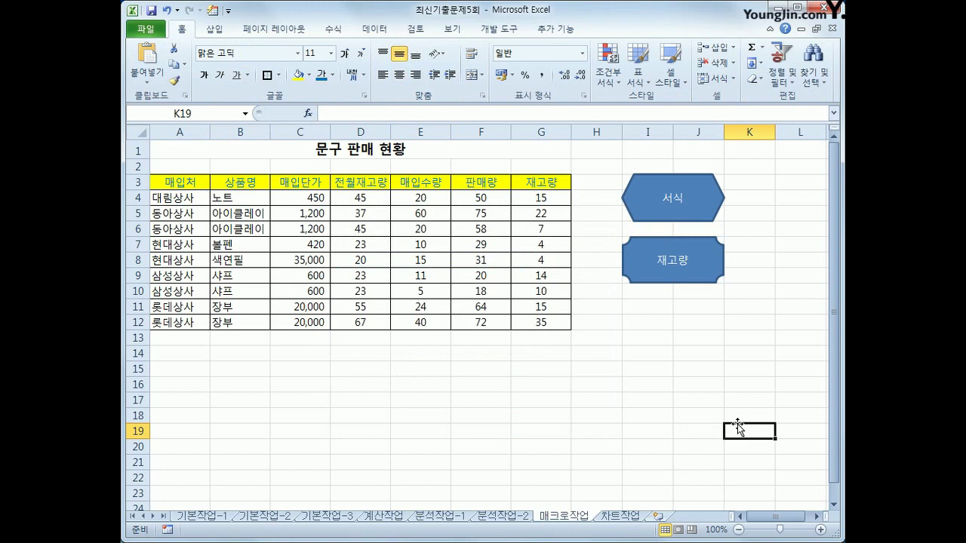
Delete the 순이익 series from the chart on the 차트작업 sheet
left_click(617, 517)
left_click(536, 368)
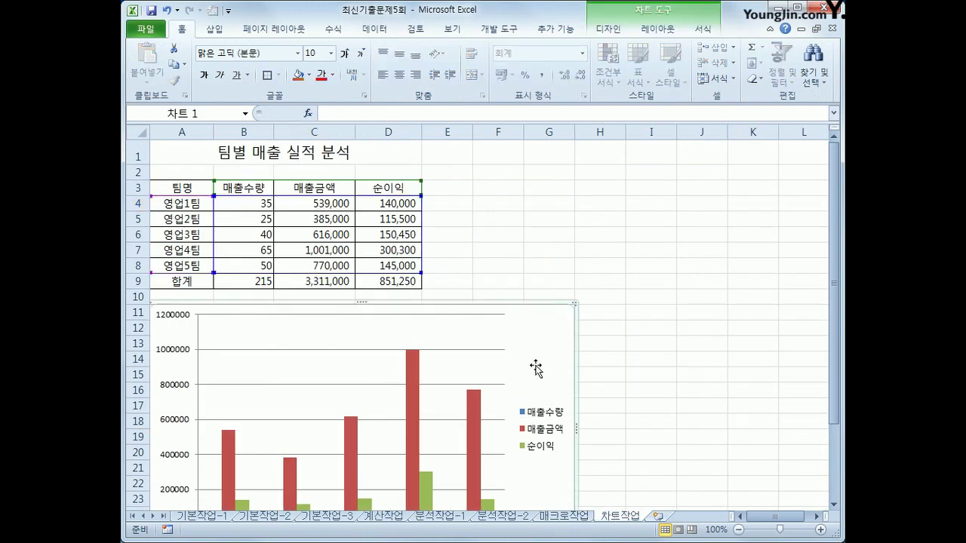
scroll(536, 367, "down", 2)
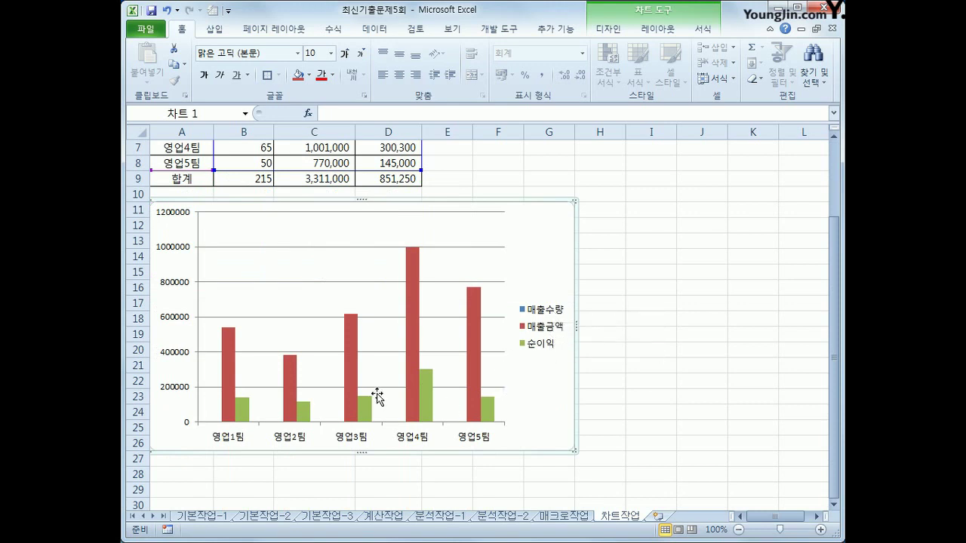
left_click(427, 391)
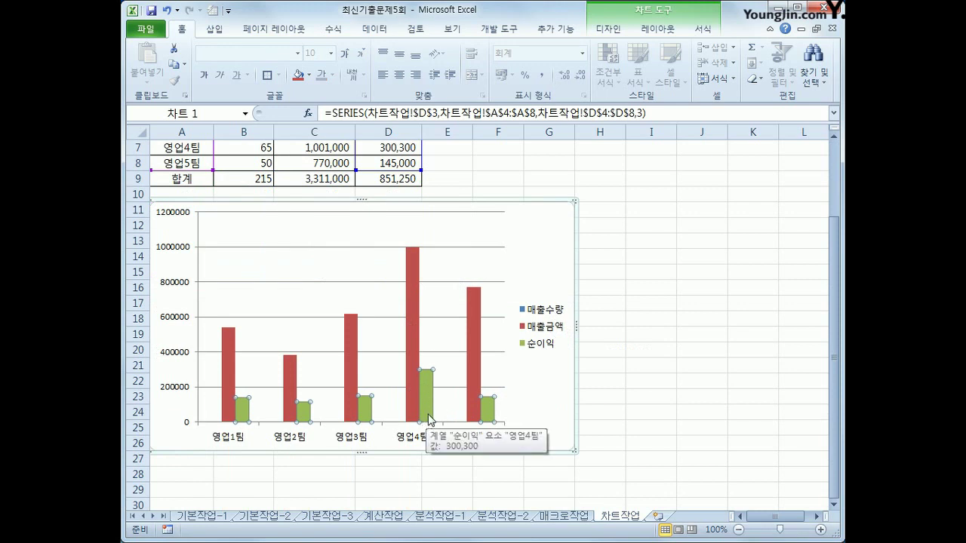
key("Delete")
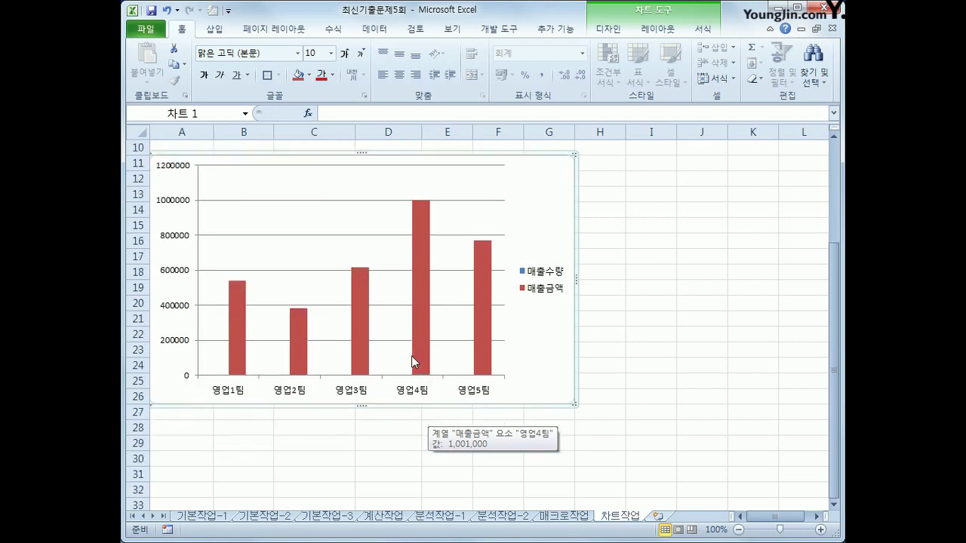
Change the 매출금액 series to a line with markers (꺾은선형) chart type
left_click(425, 228)
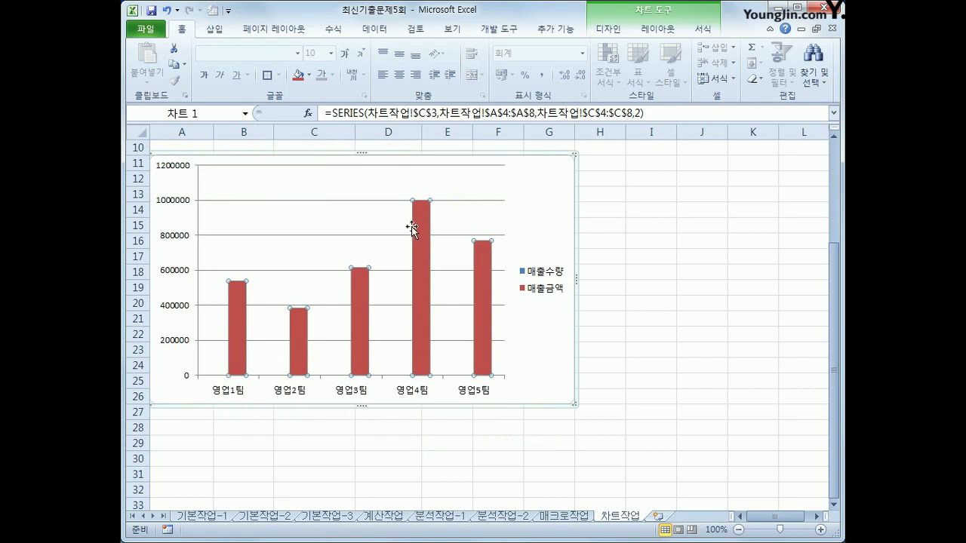
right_click(427, 223)
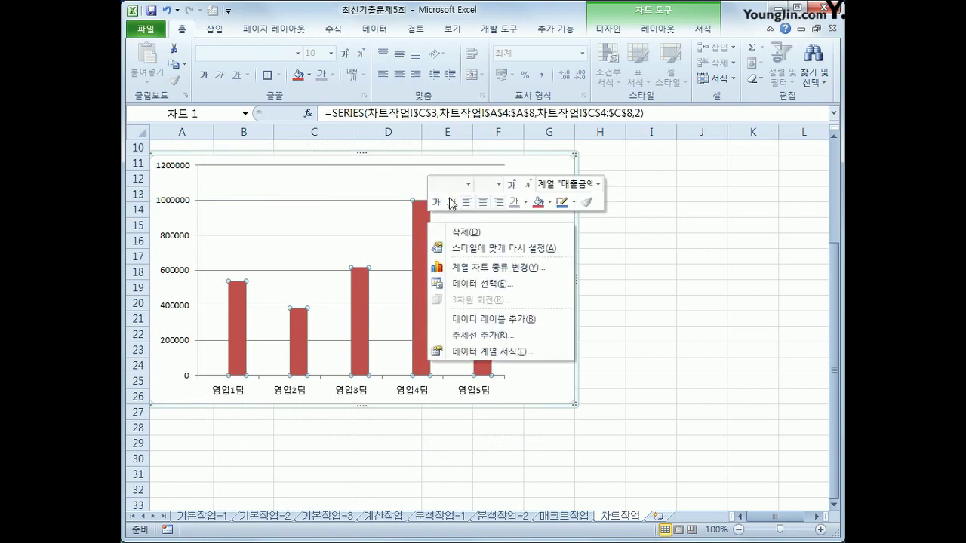
left_click(549, 269)
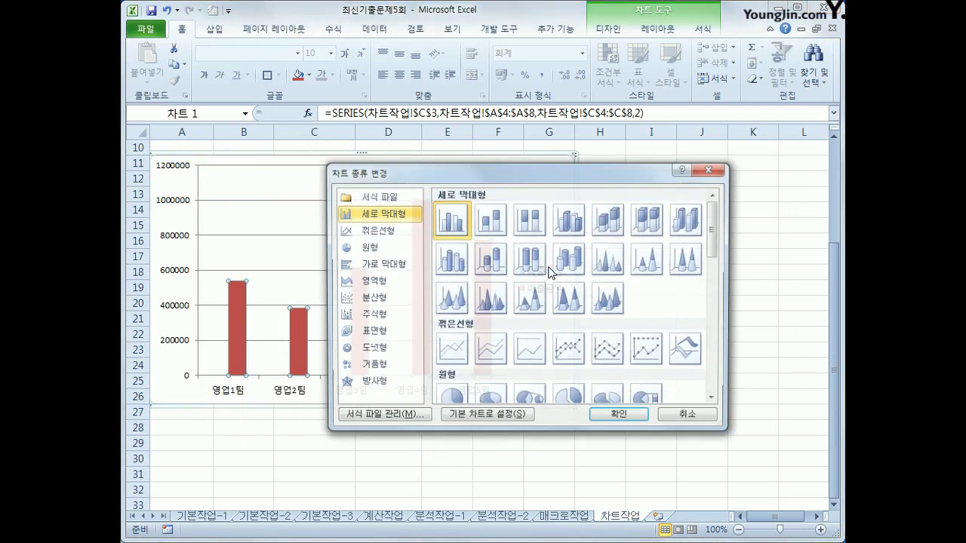
left_click(570, 351)
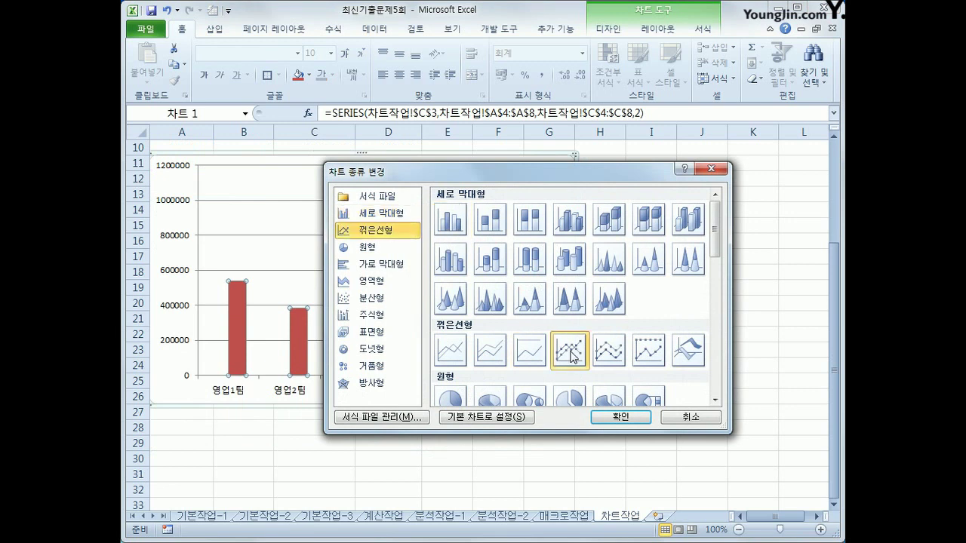
left_click(636, 418)
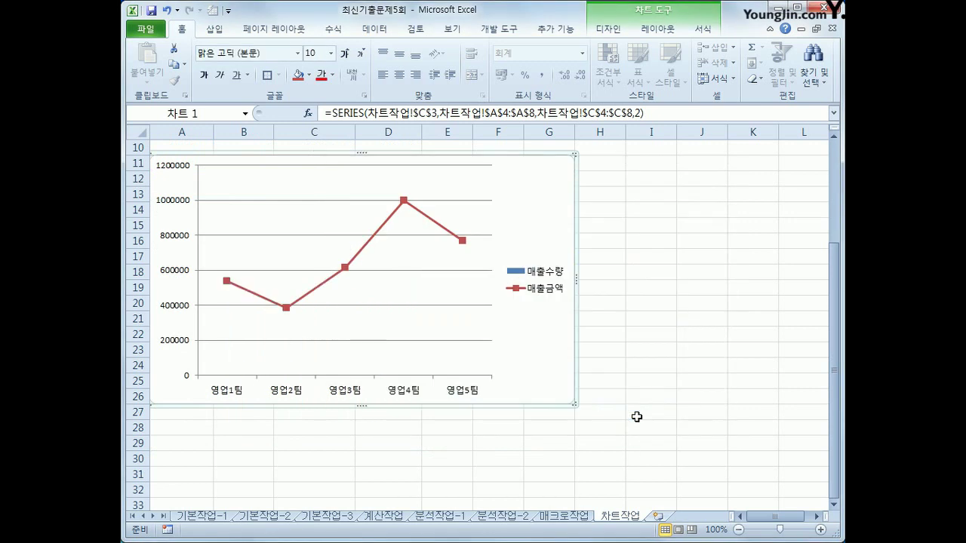
Plot the 매출금액 line series on the secondary axis (보조 축)
right_click(404, 201)
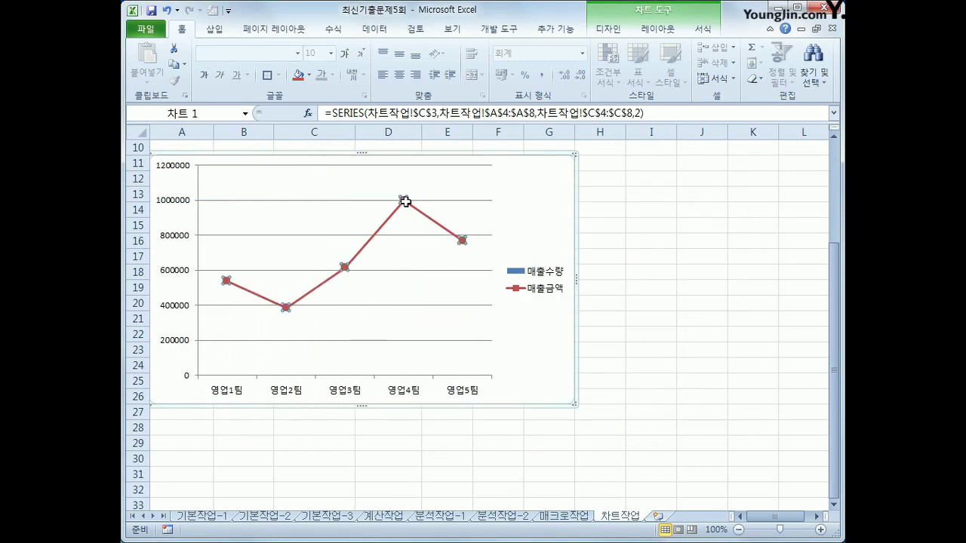
left_click(477, 331)
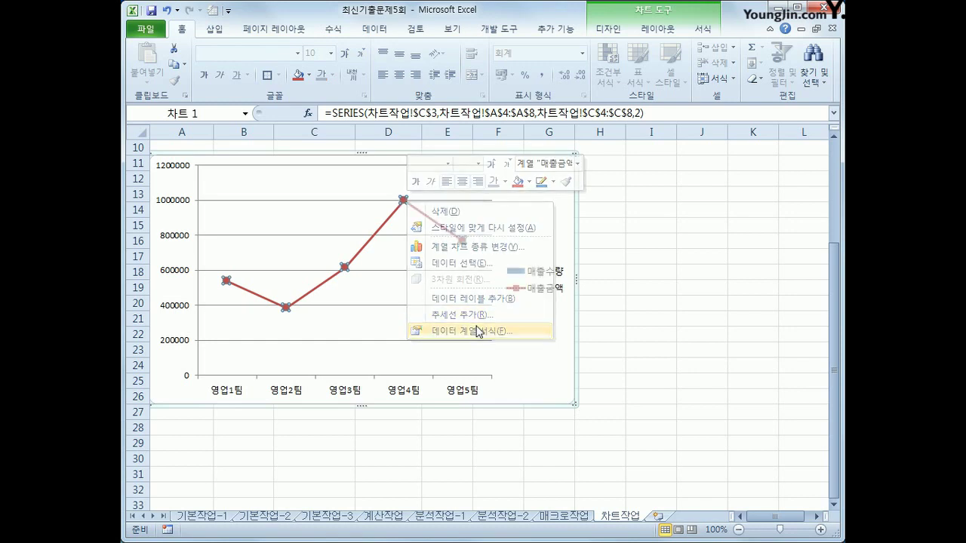
left_click(455, 166)
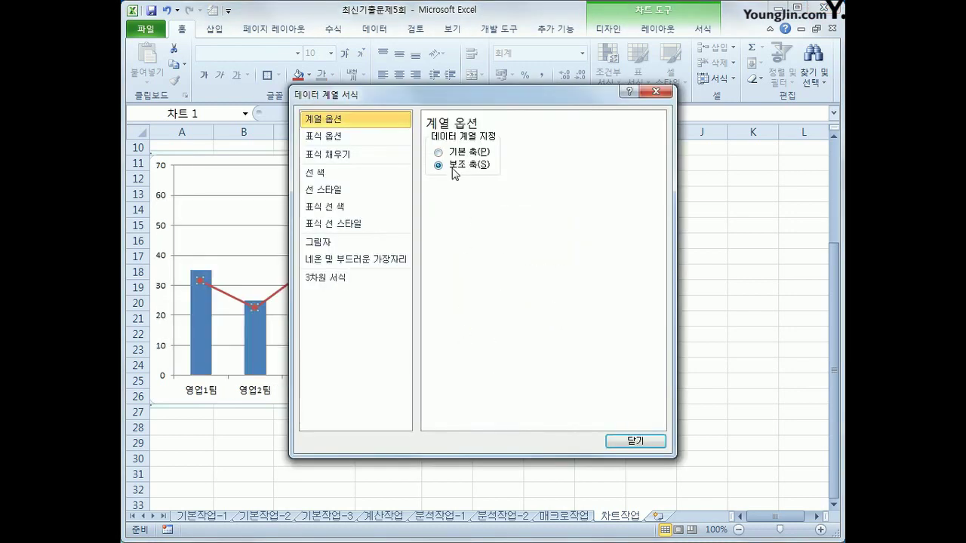
left_click(618, 447)
left_click(714, 461)
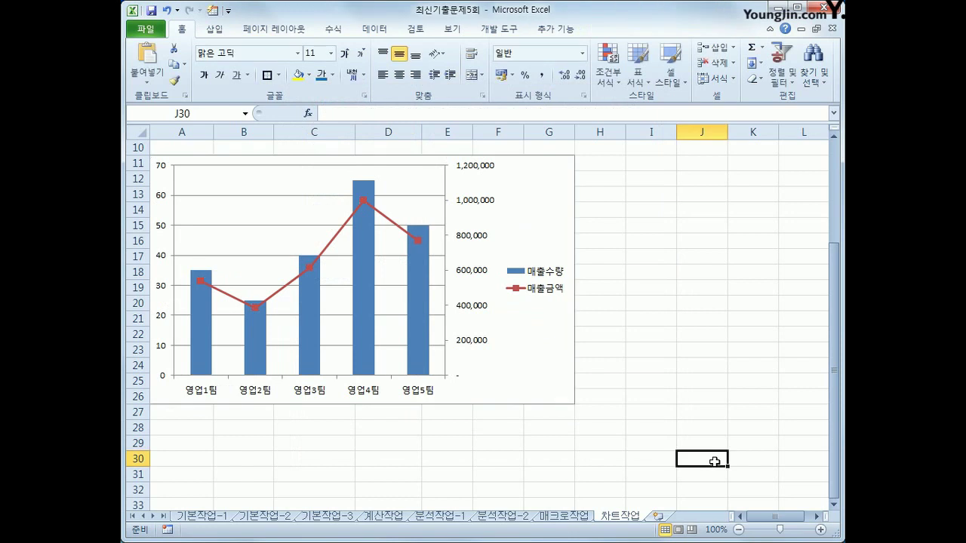
Place the chart's legend below the plot area (아래쪽에 범례 표시)
left_click(533, 364)
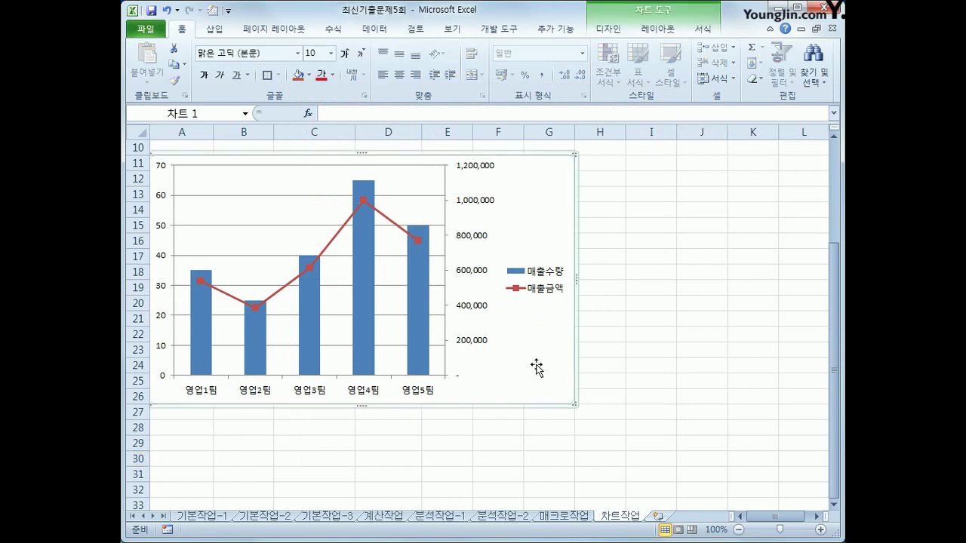
left_click(648, 31)
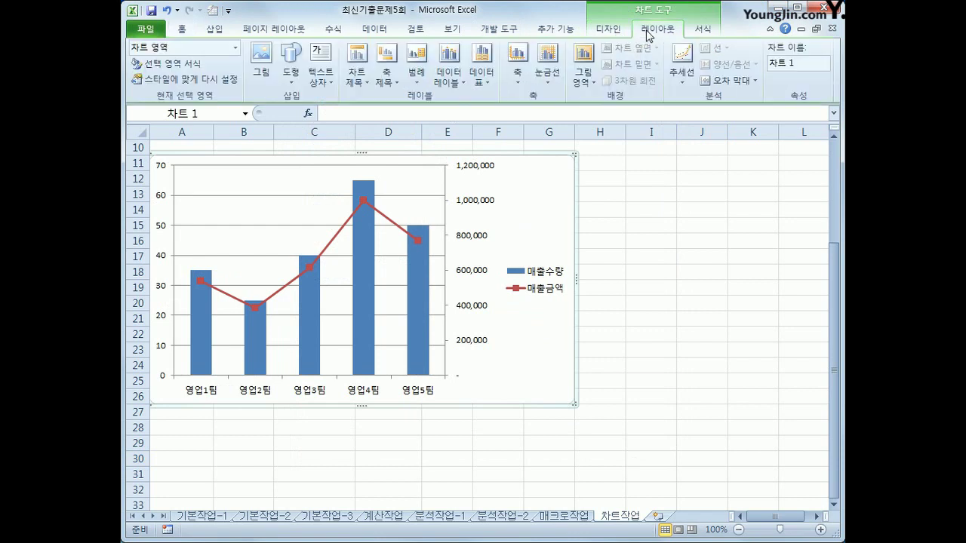
left_click(425, 78)
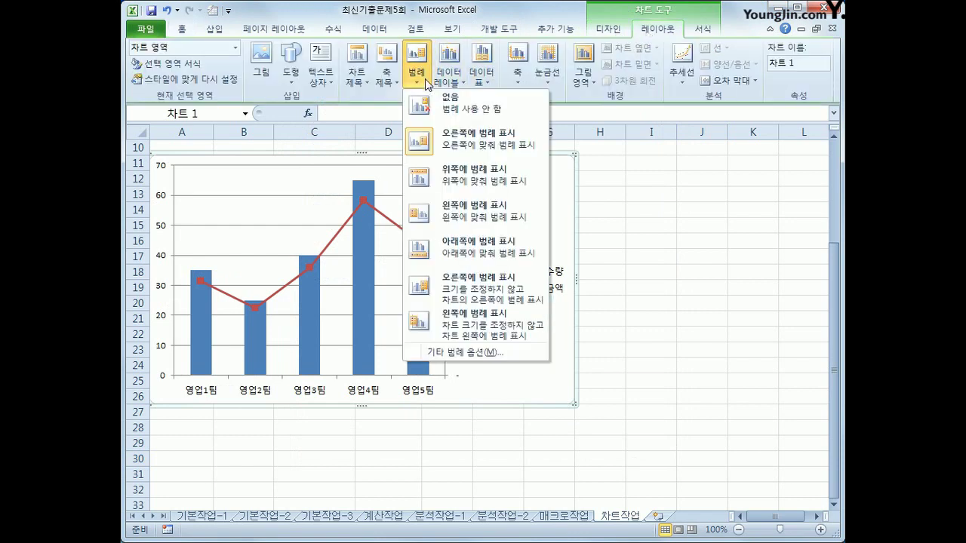
left_click(435, 255)
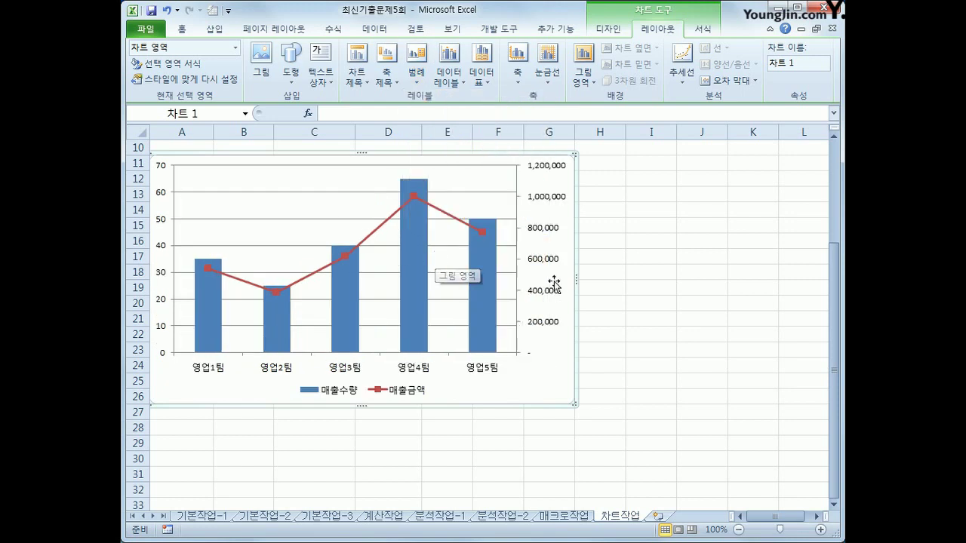
Set the chart legend's font to 굴림체
left_click(421, 395)
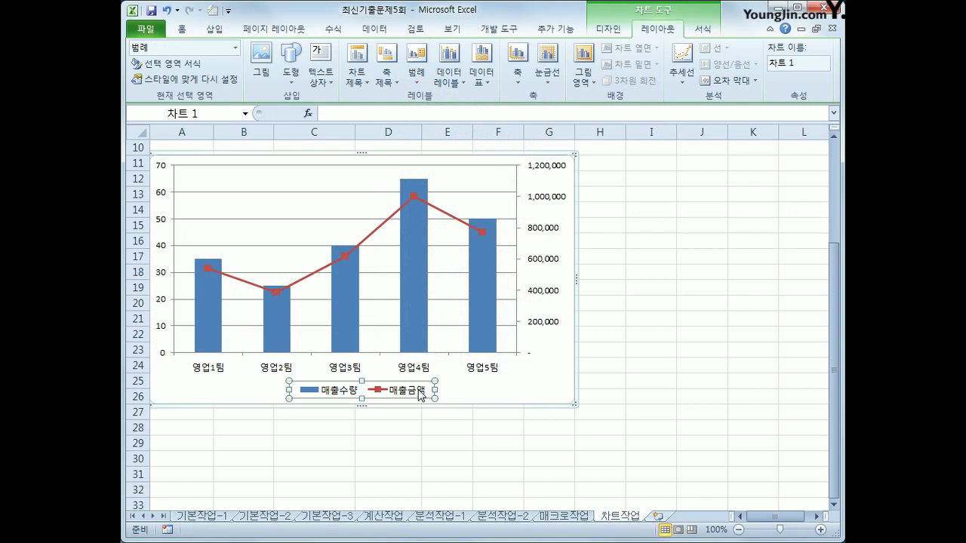
right_click(420, 396)
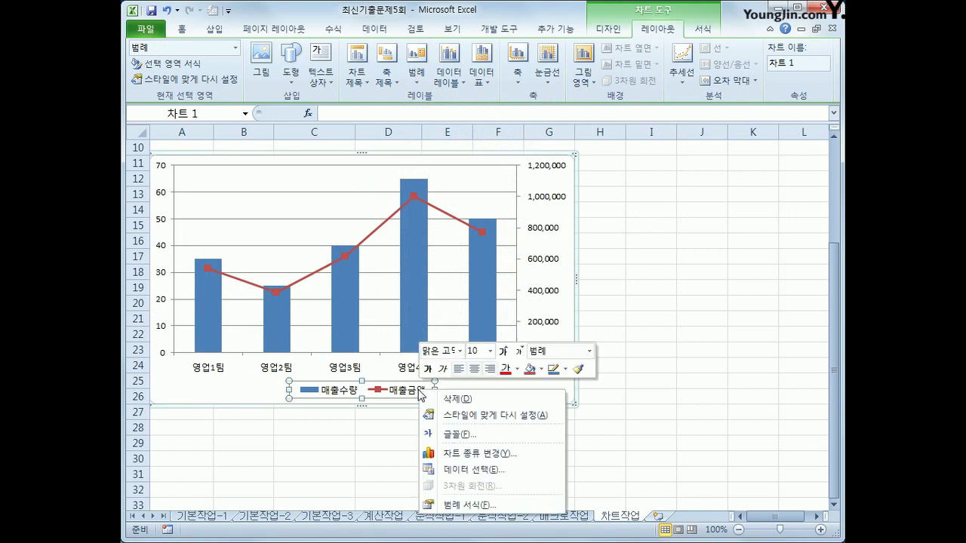
left_click(461, 352)
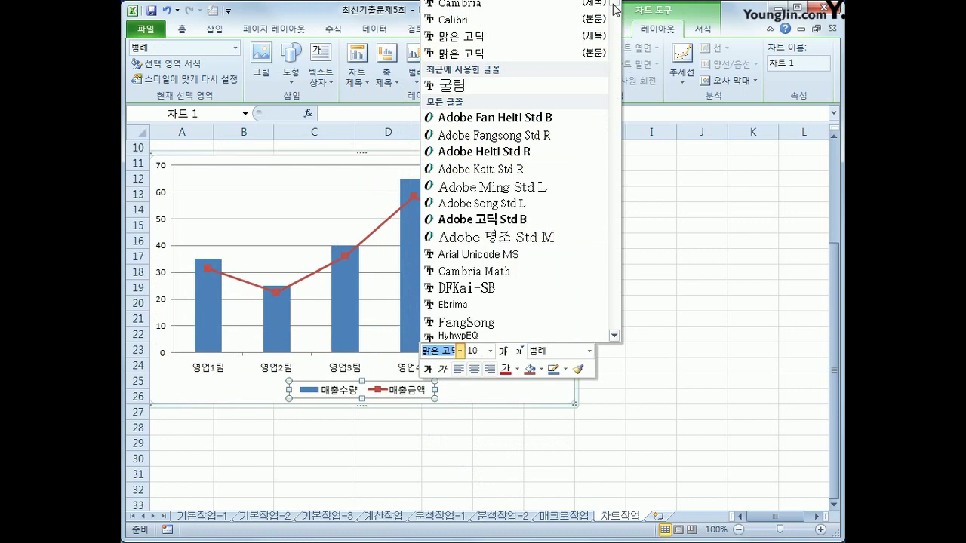
left_click_drag(615, 9, 600, 84)
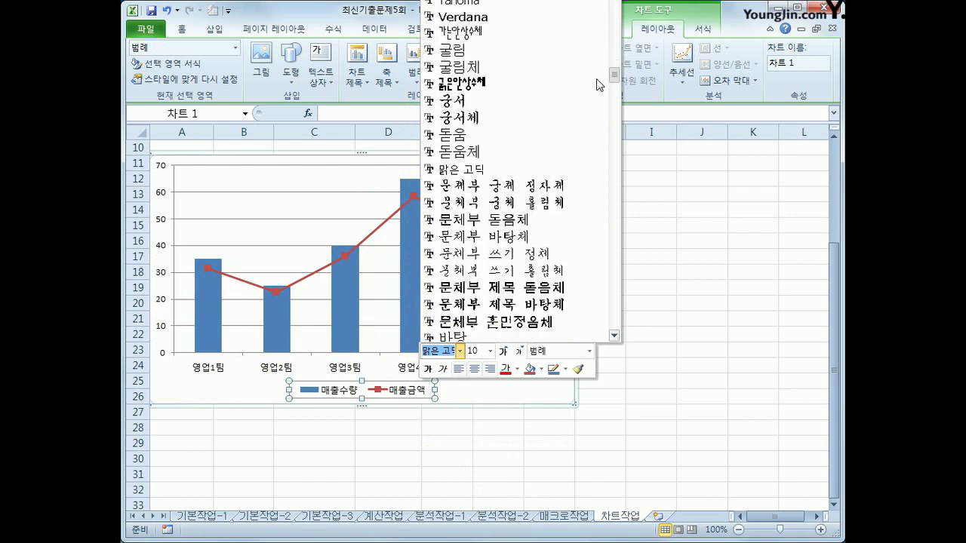
left_click(528, 67)
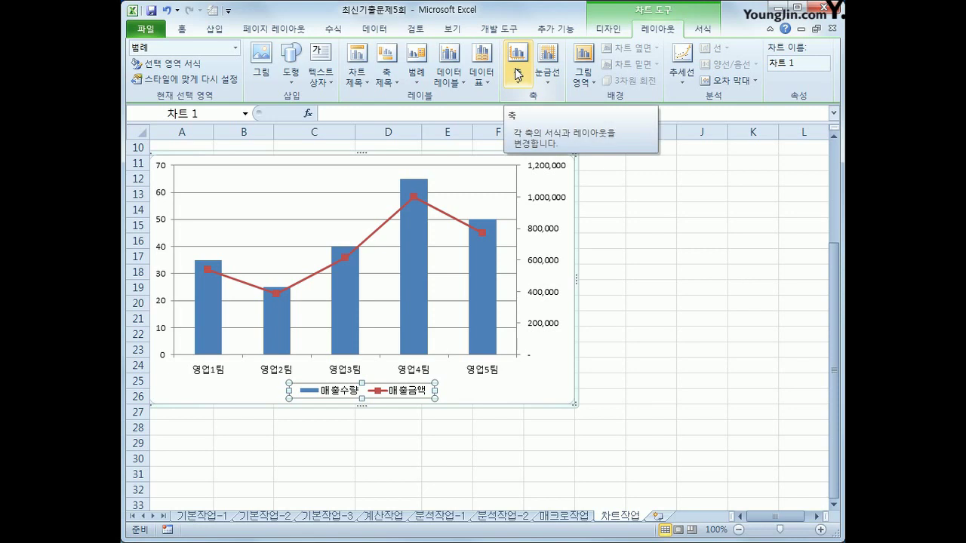
Set the legend text to size 12 with bold and italic formatting
right_click(407, 393)
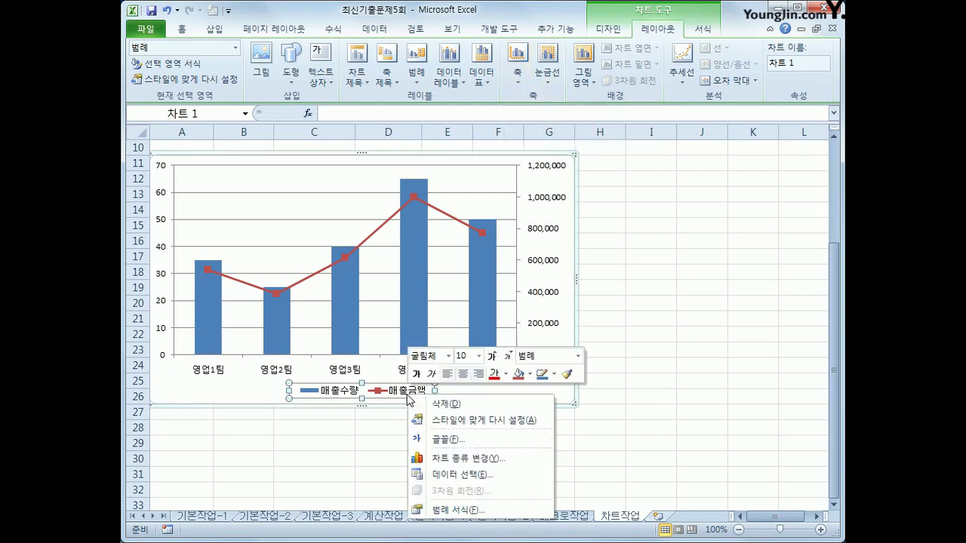
left_click(492, 356)
left_click(492, 356)
left_click(492, 356)
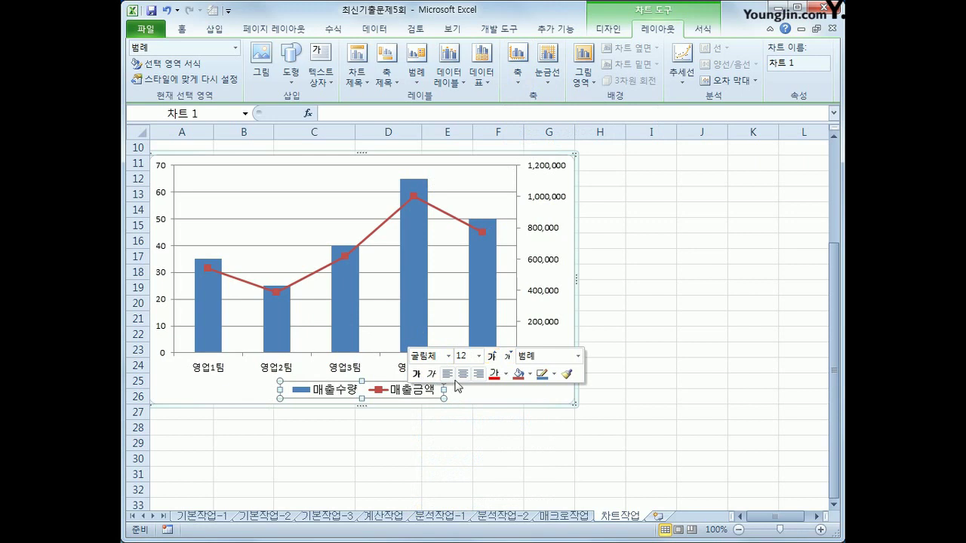
left_click(416, 374)
left_click(432, 374)
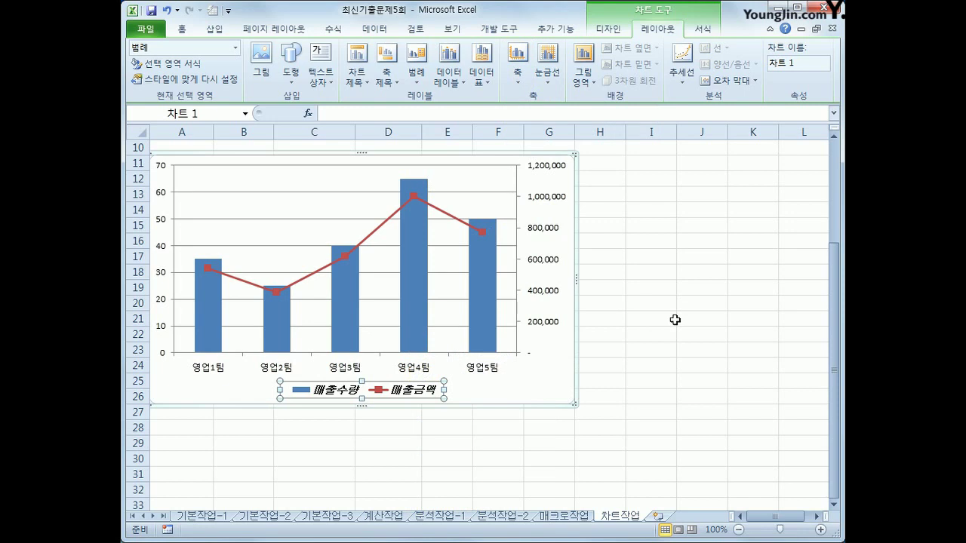
Add a data label to only the 영업4팀 point of the 매출금액 line series
left_click(414, 201)
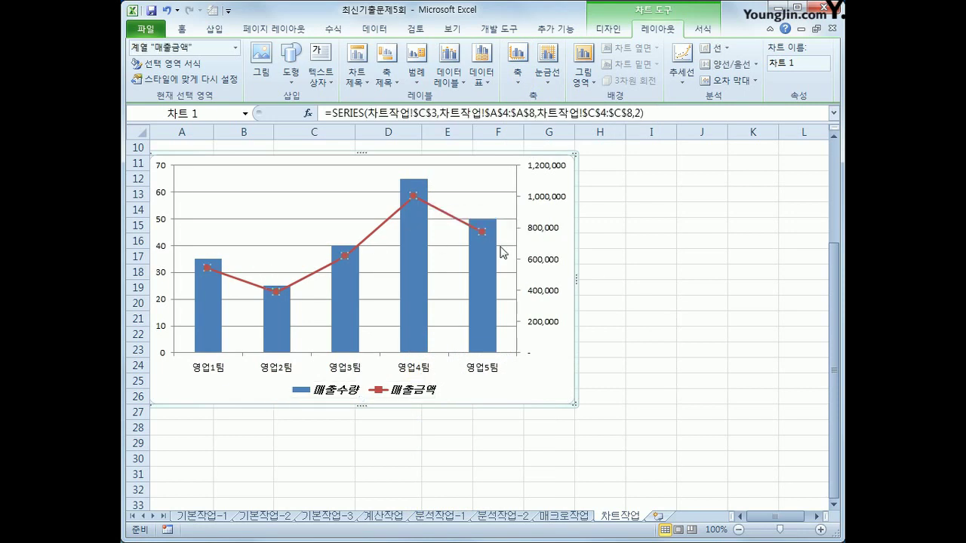
left_click(413, 200)
right_click(414, 200)
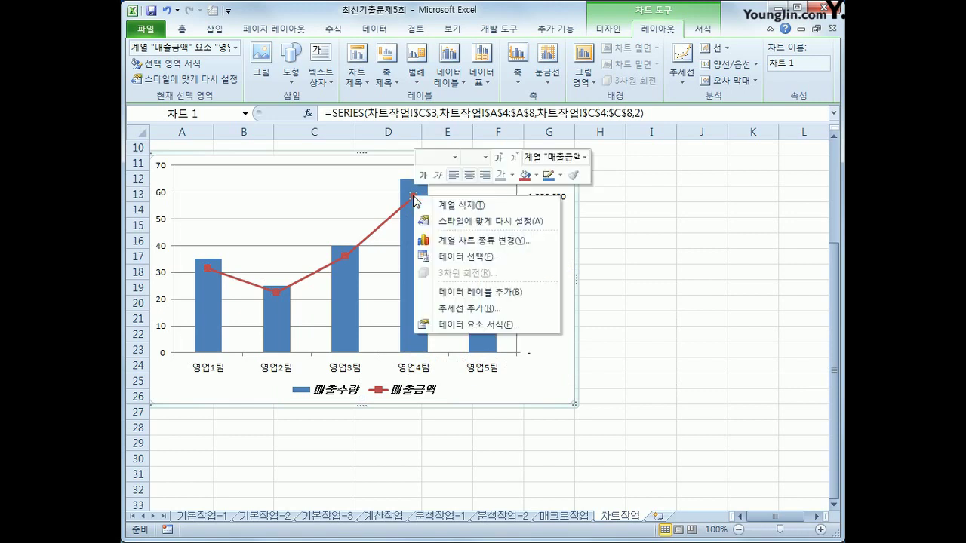
left_click(535, 295)
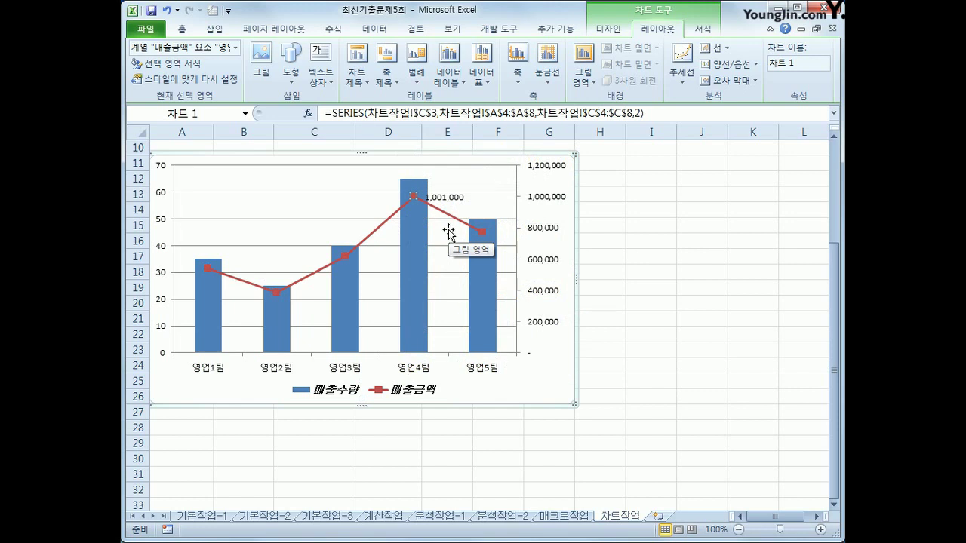
Give the chart area's border rounded corners (둥근 모서리)
right_click(551, 189)
left_click(618, 441)
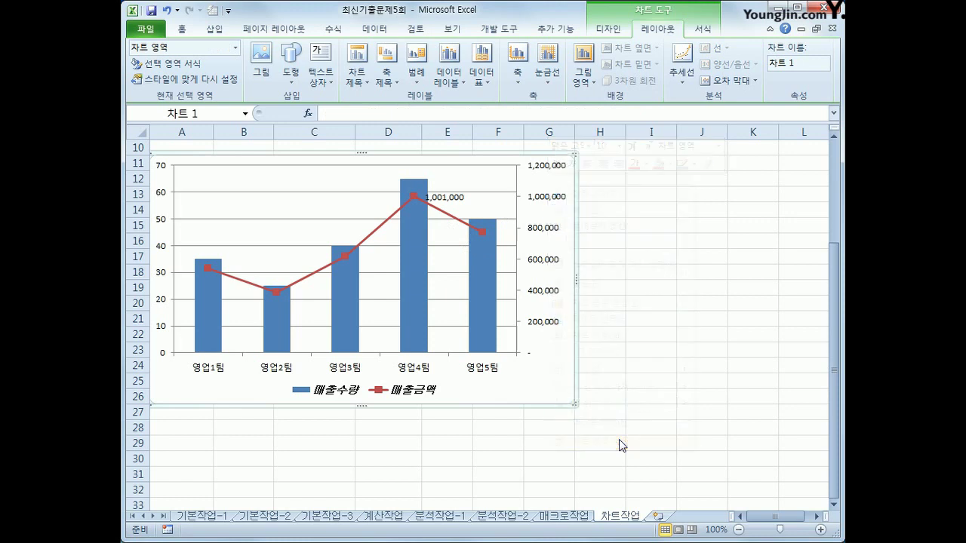
left_click(312, 156)
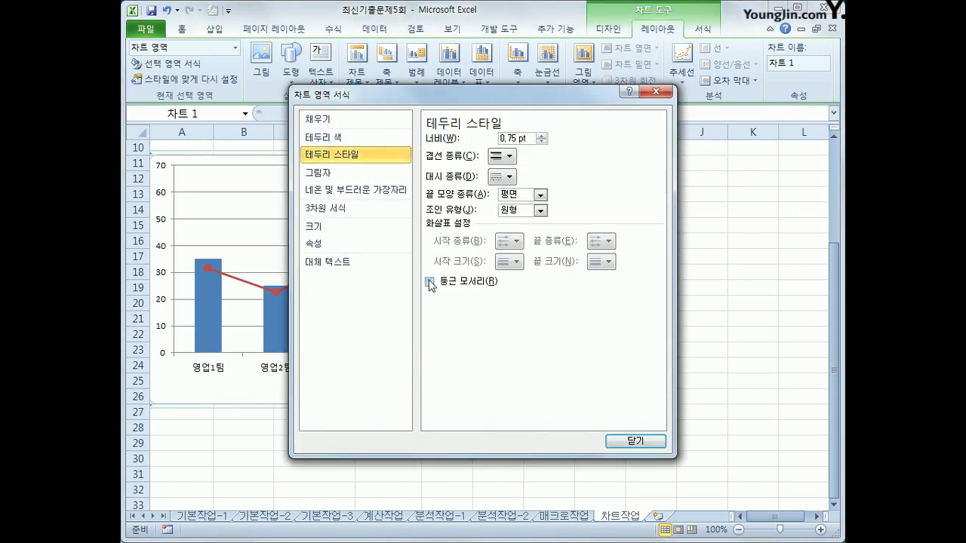
left_click(439, 284)
left_click(632, 443)
left_click(744, 452)
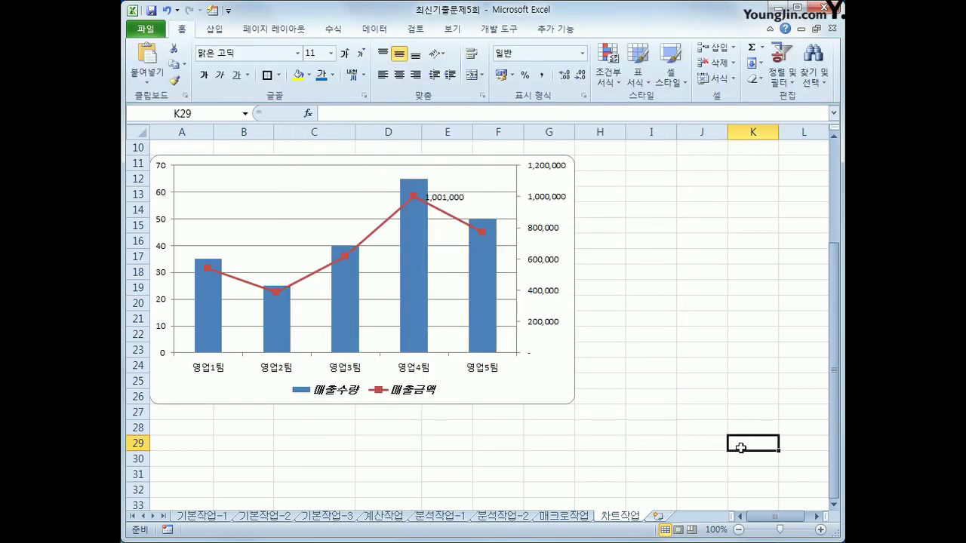